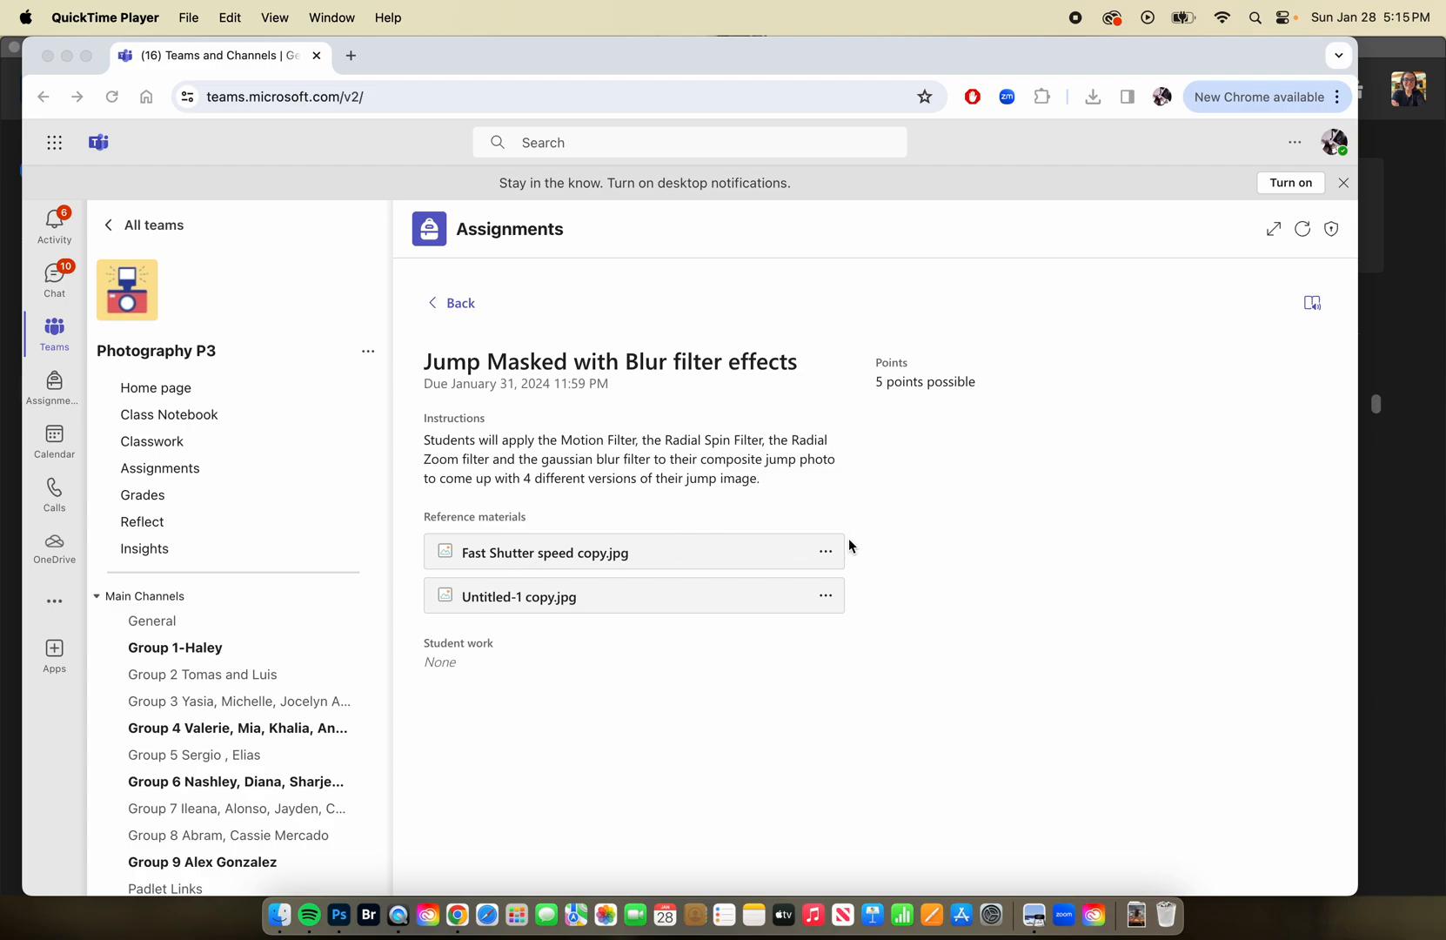
Download the reference image Fast Shutter speed copy.jpg from the Jump Masked with Blur filter effects assignment.
click(826, 552)
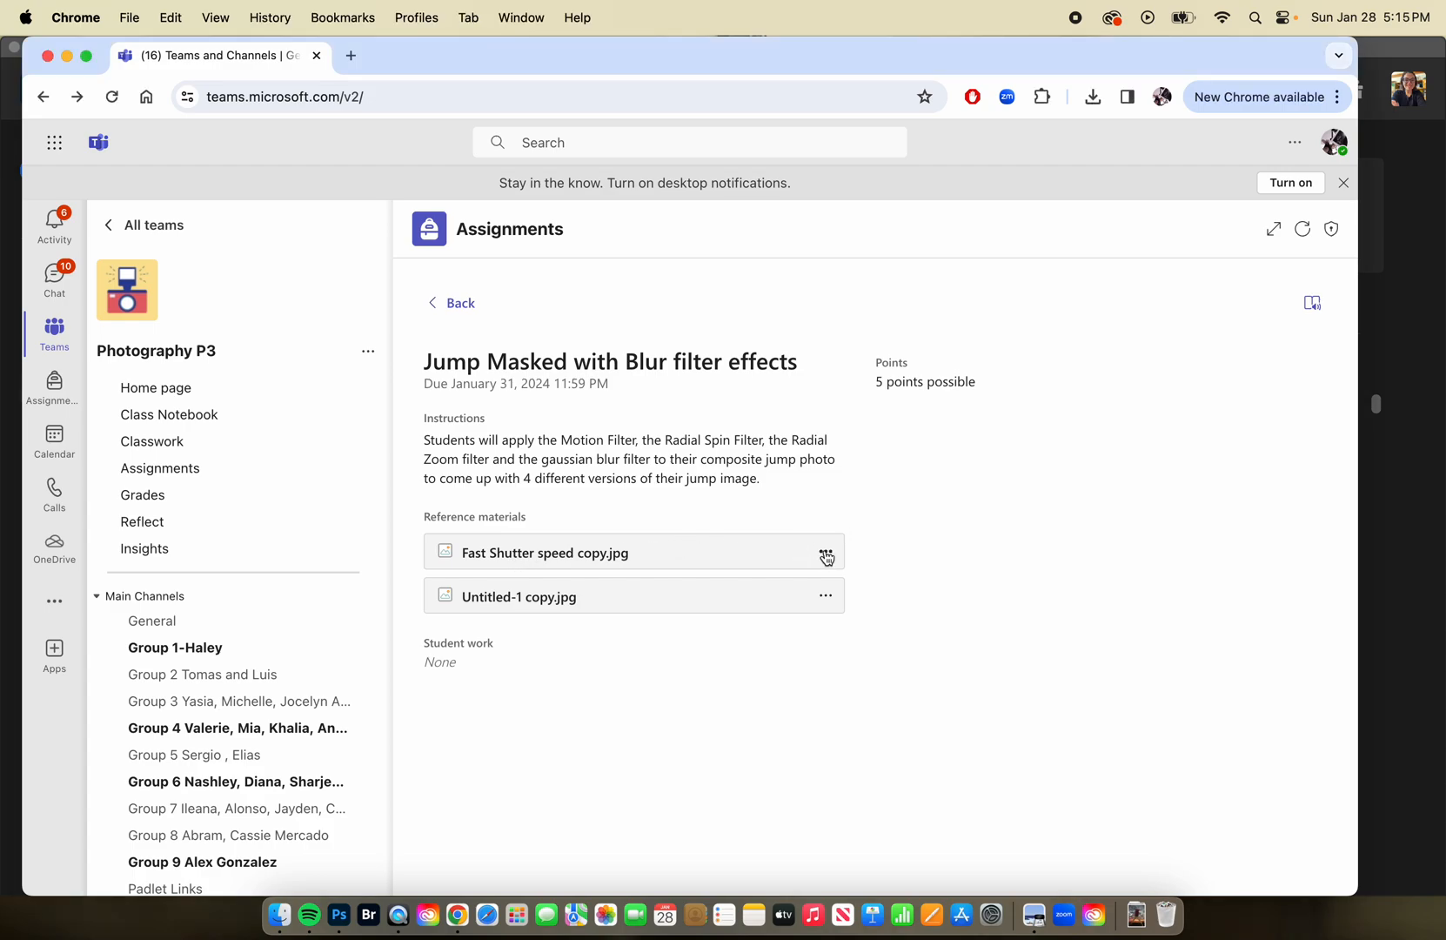
click(825, 555)
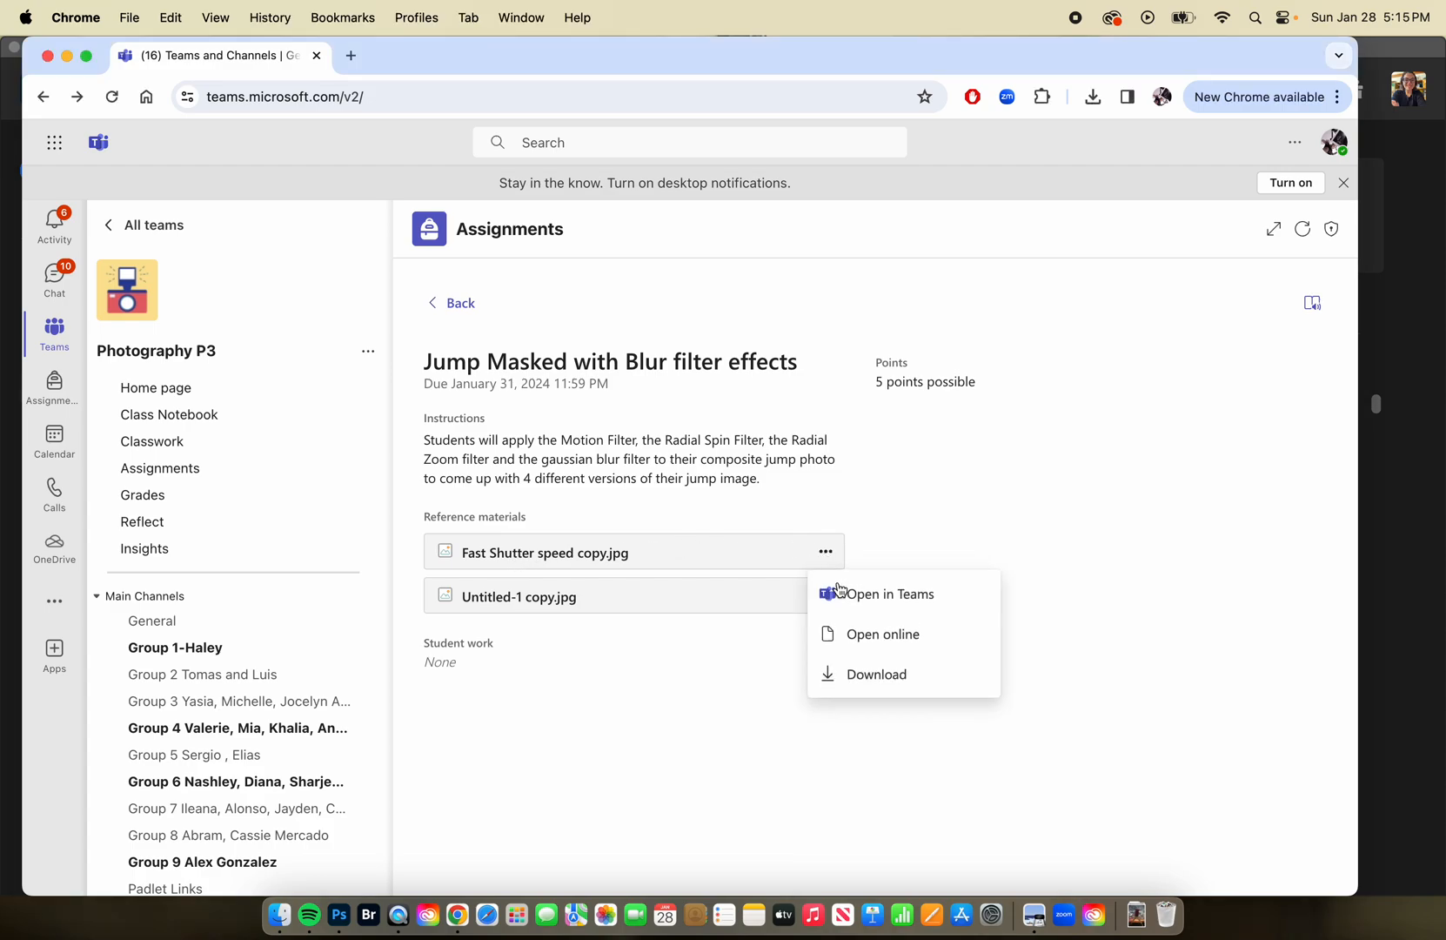
click(883, 677)
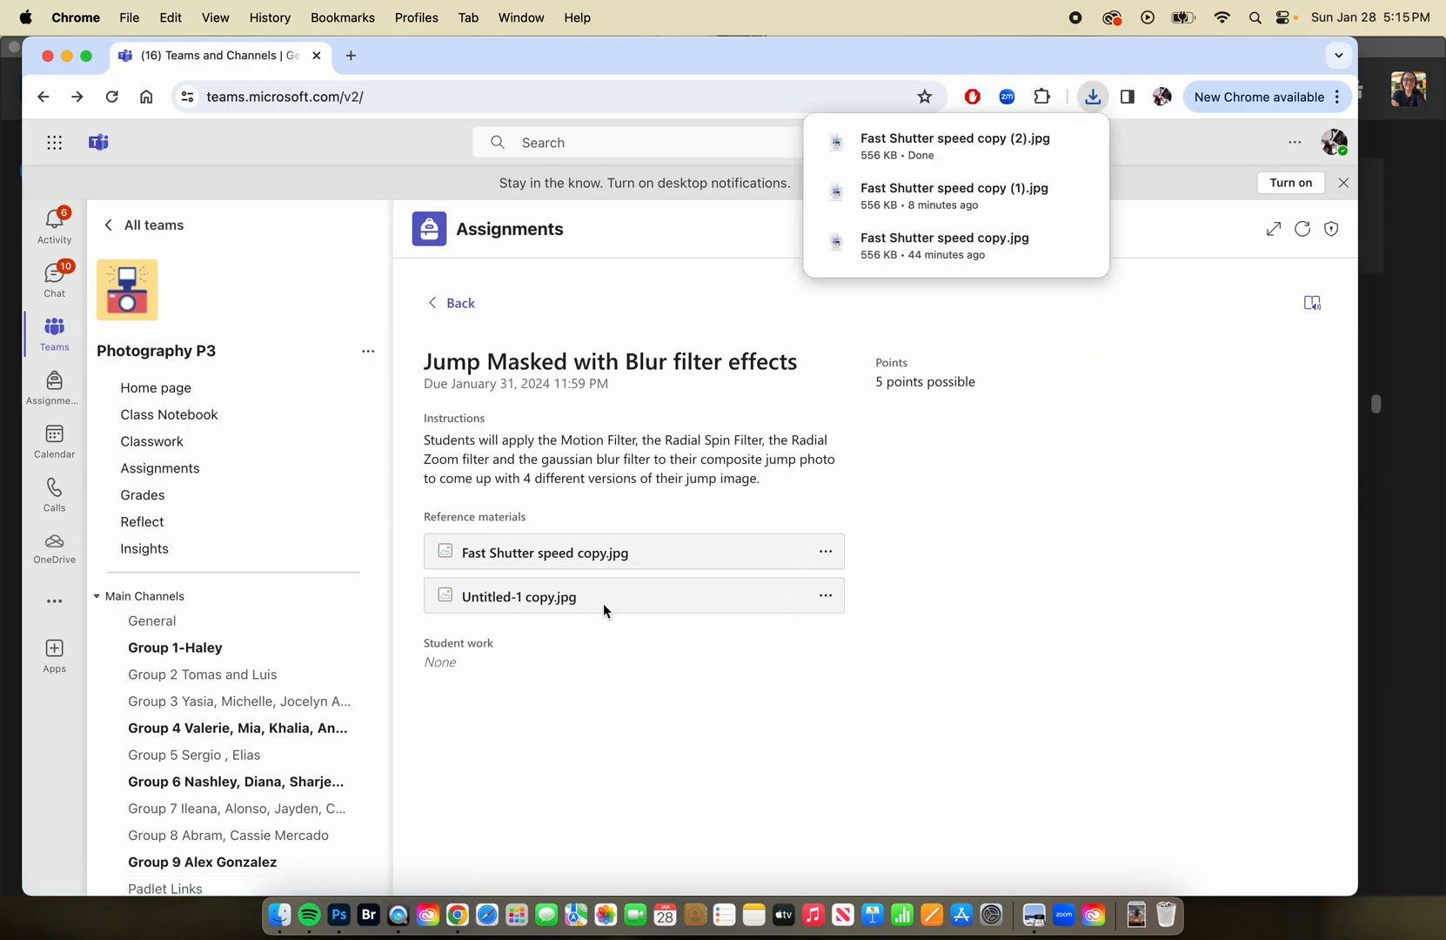
Examine the blur filter examples in the reference image Untitled-1 copy.jpg and close the preview.
click(562, 598)
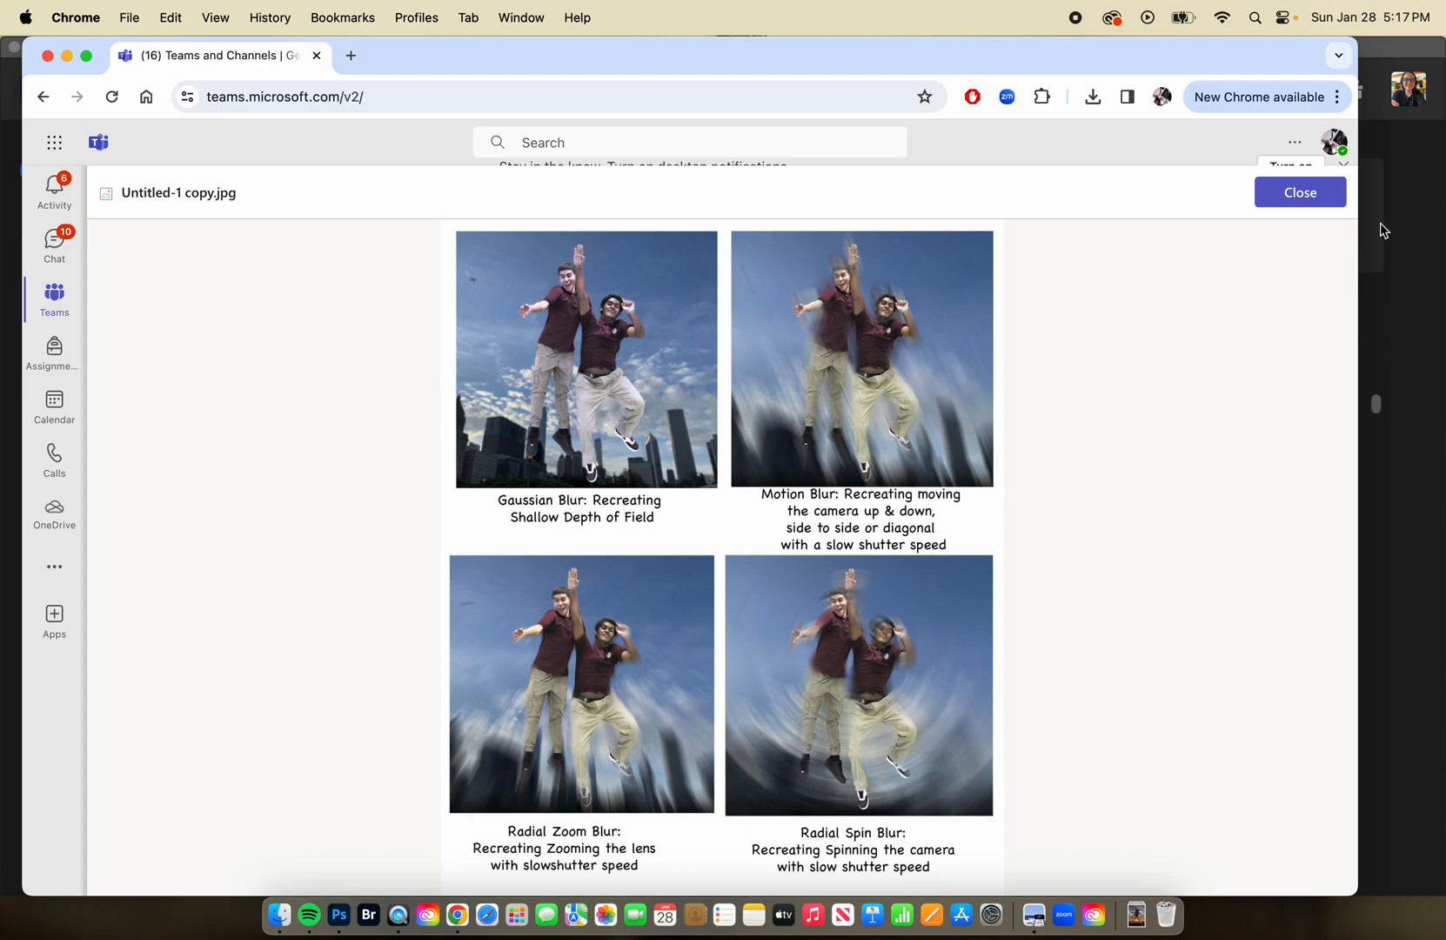
click(1332, 202)
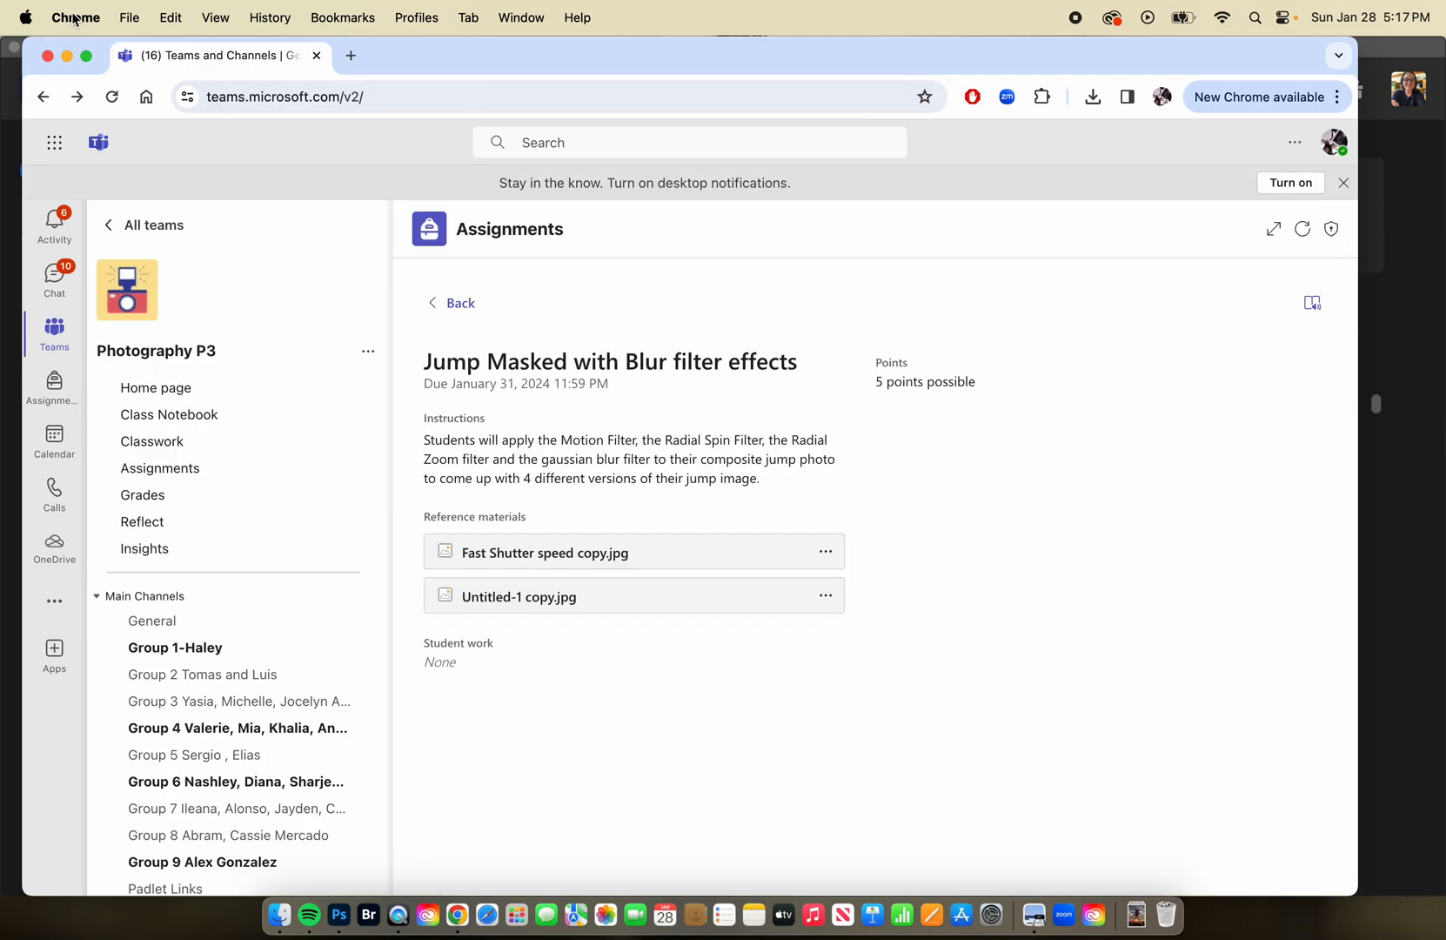
Switch to Photoshop and open Fast Shutter speed copy.jpg from the Downloads folder.
click(72, 55)
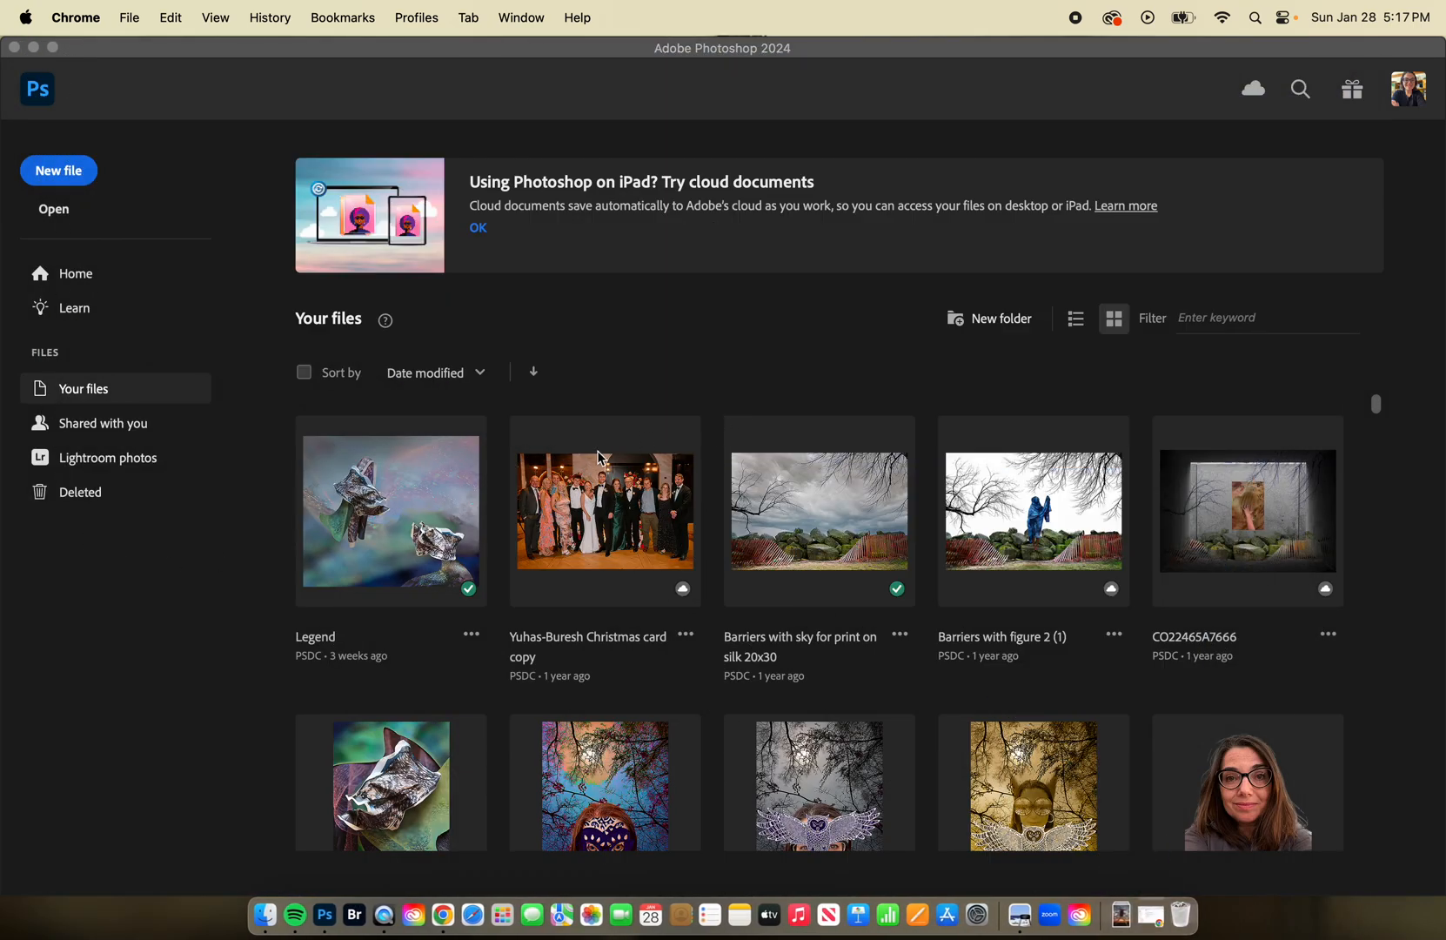
click(54, 210)
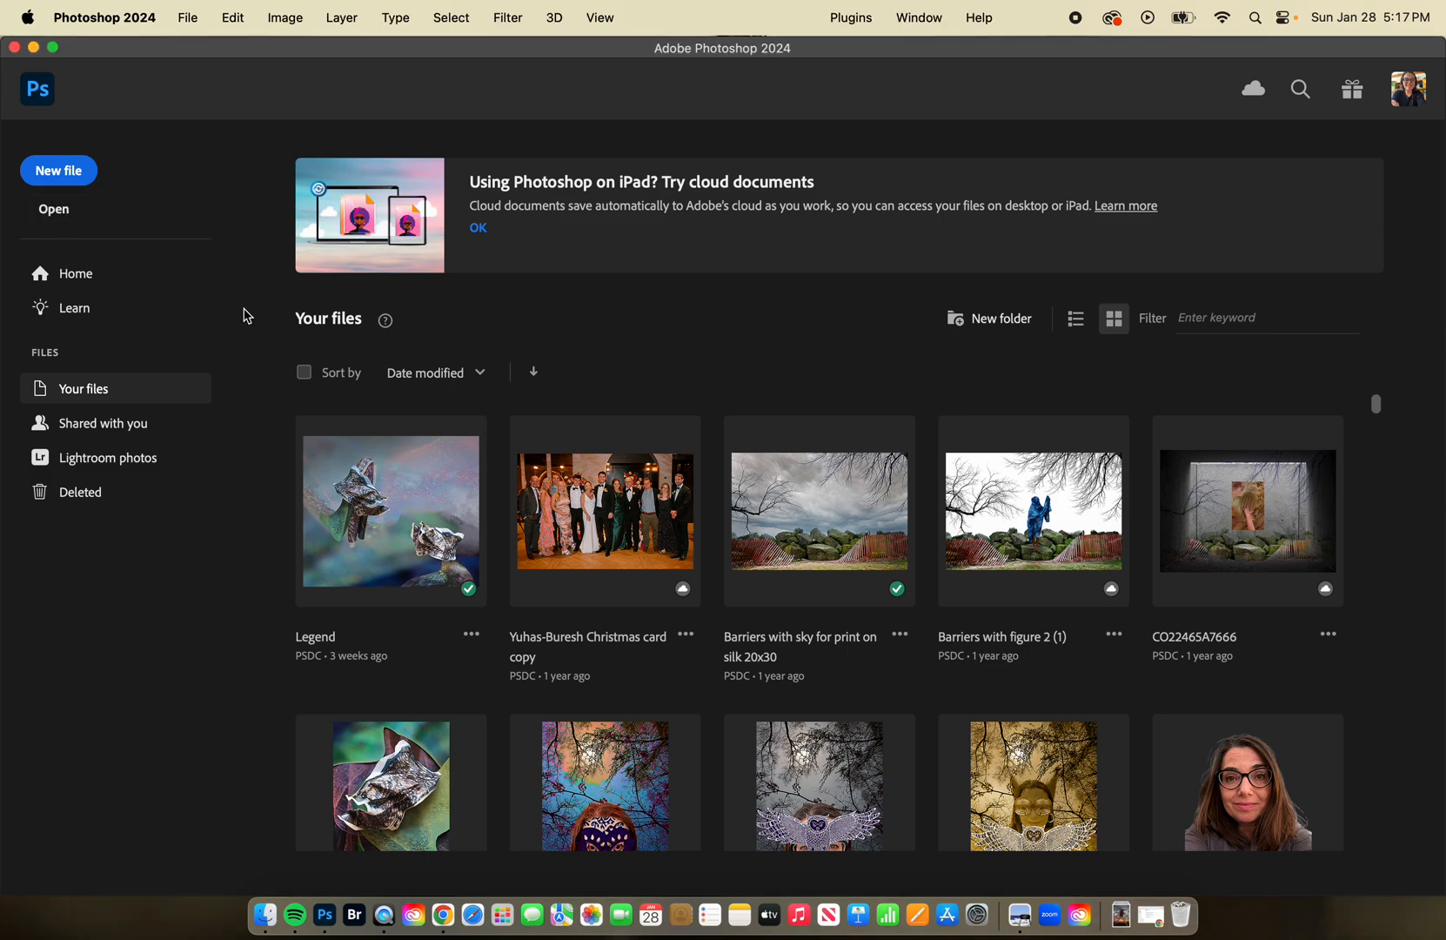
click(58, 207)
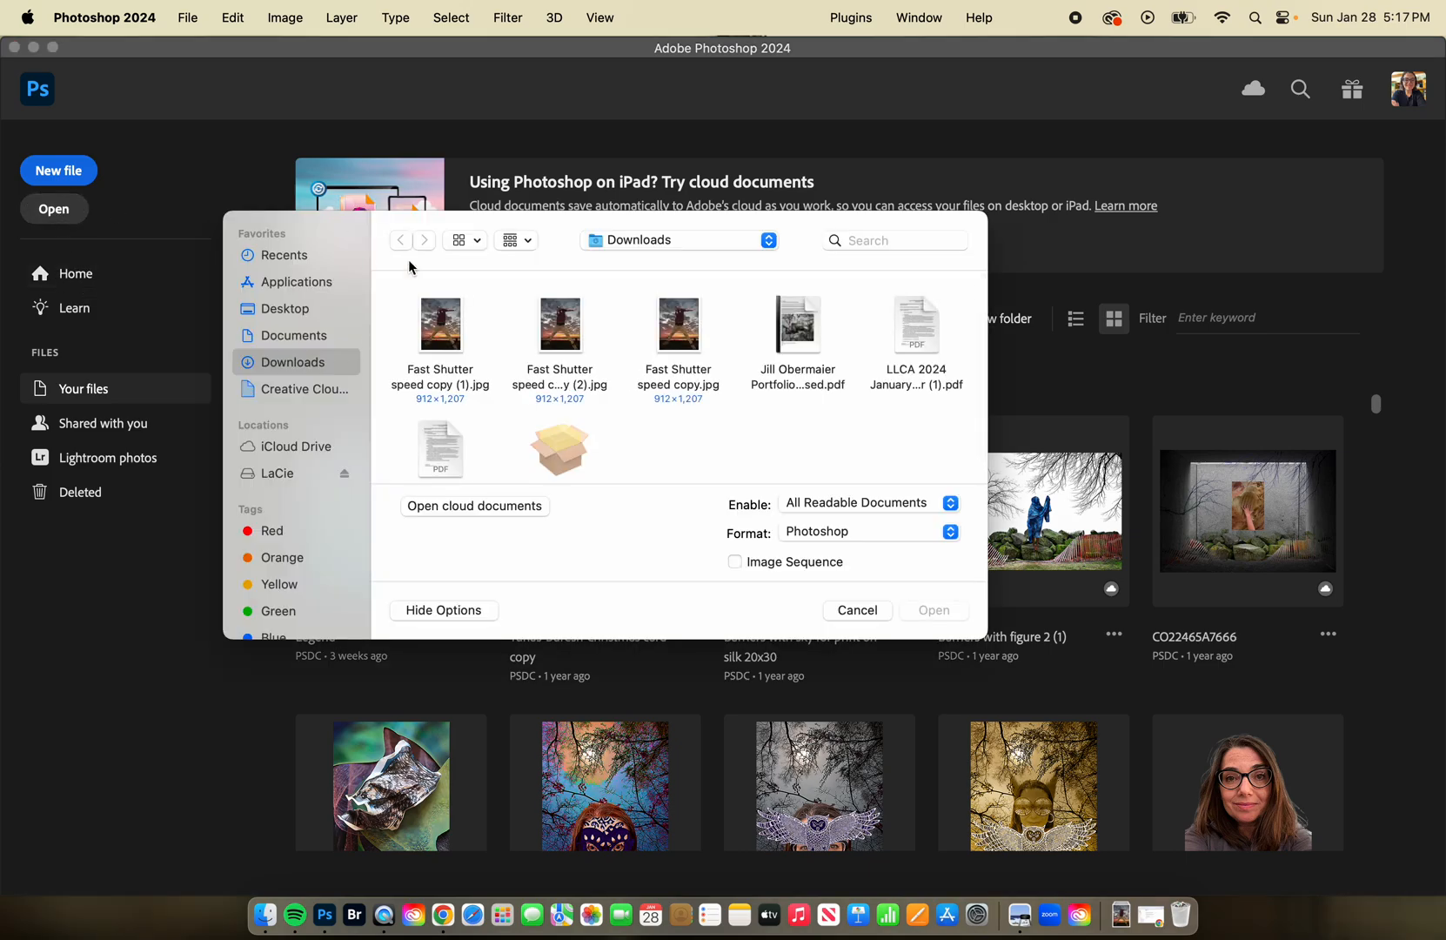
click(686, 312)
click(936, 610)
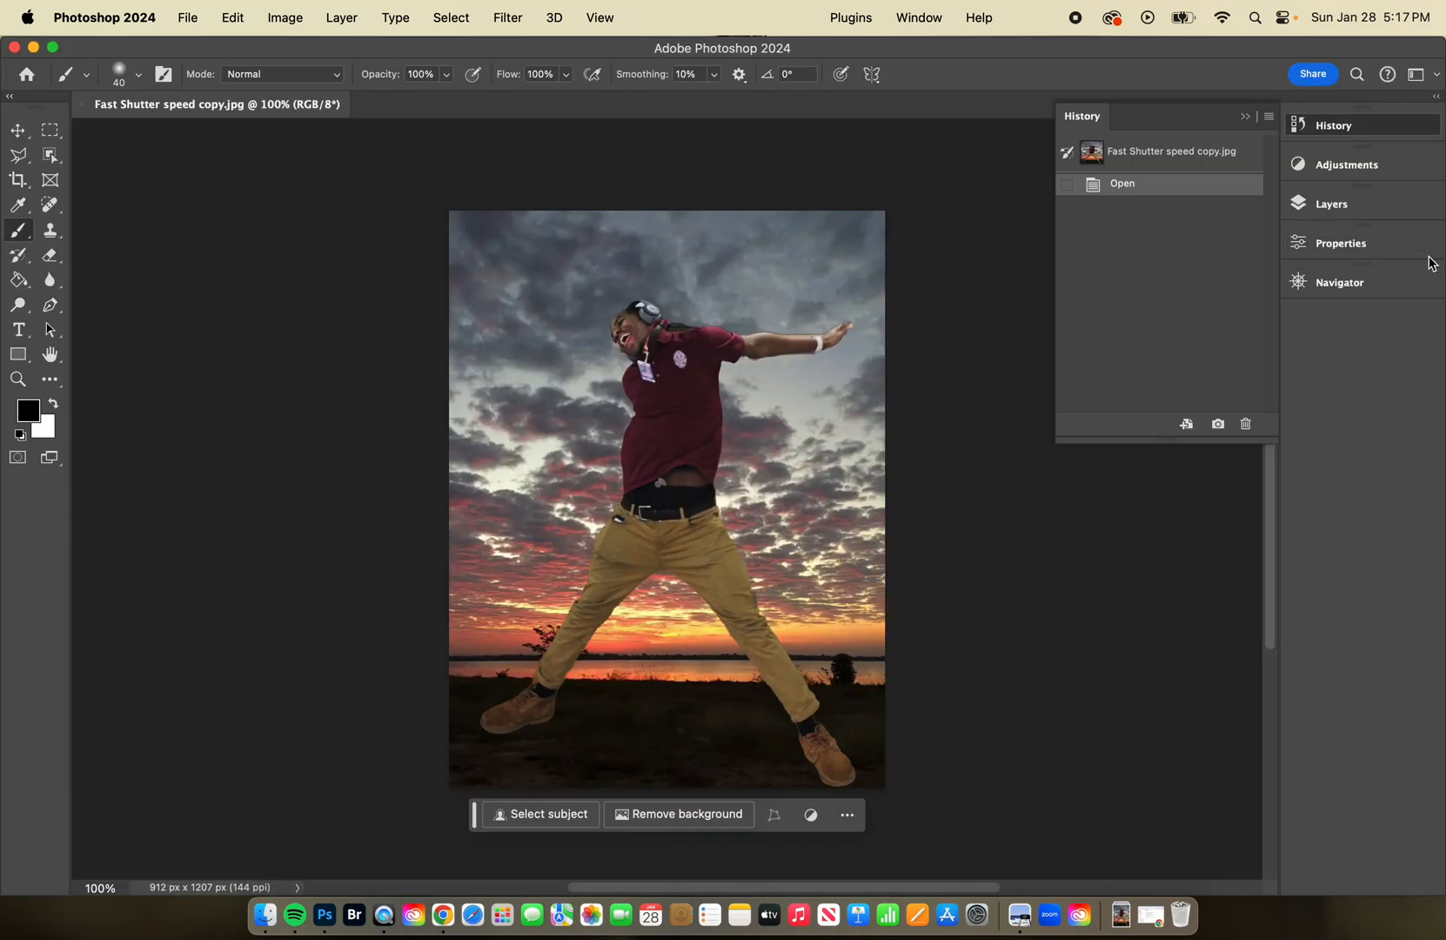
Collapse the History panel, keep the toolbar in two columns, and expand the Layers panel.
click(1246, 116)
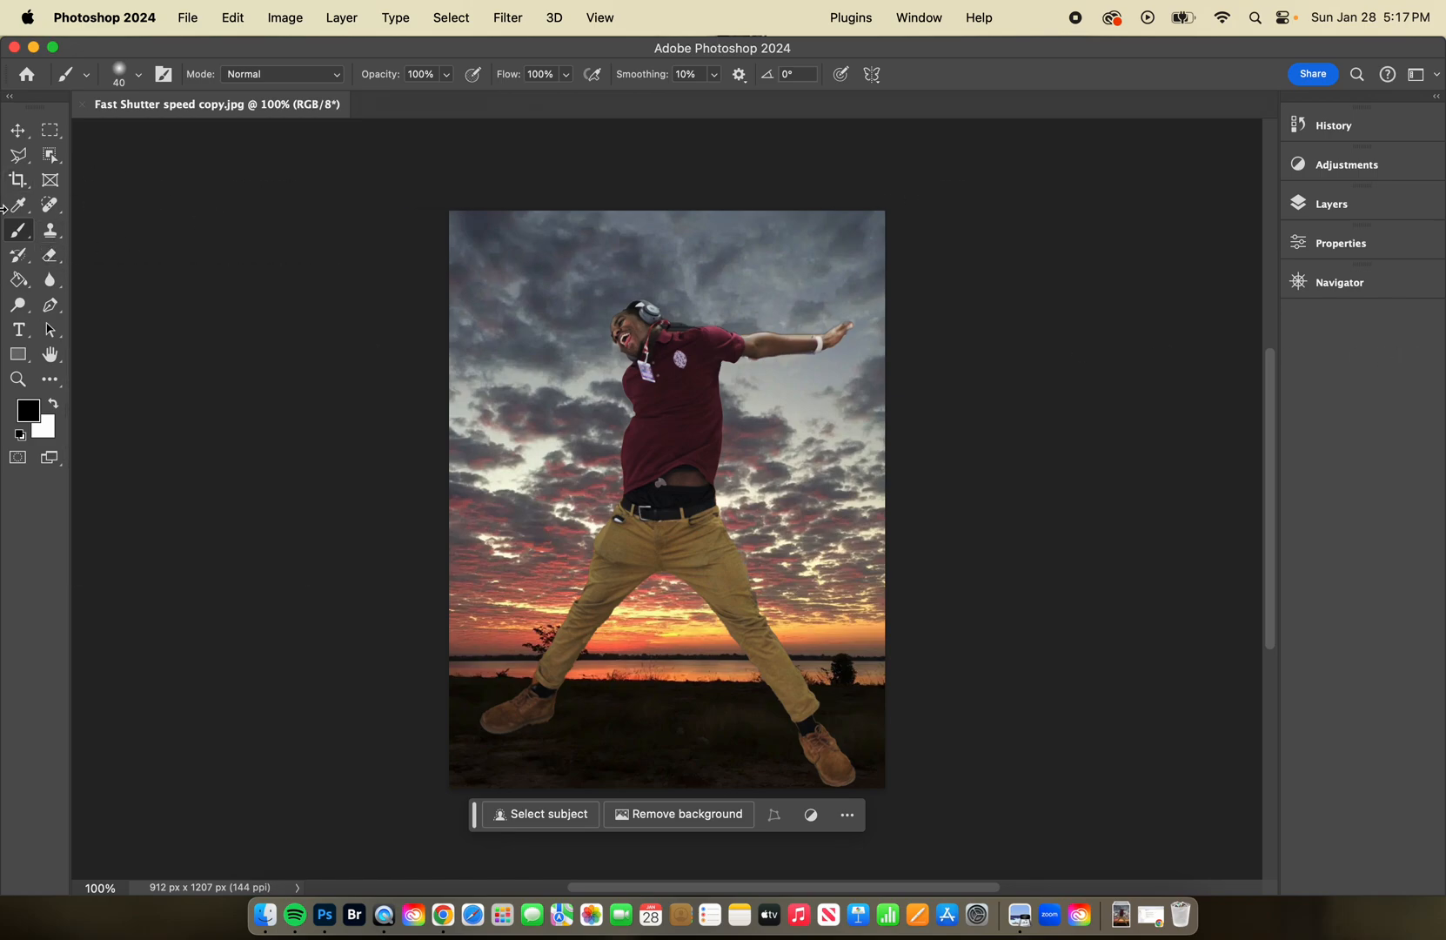
click(9, 97)
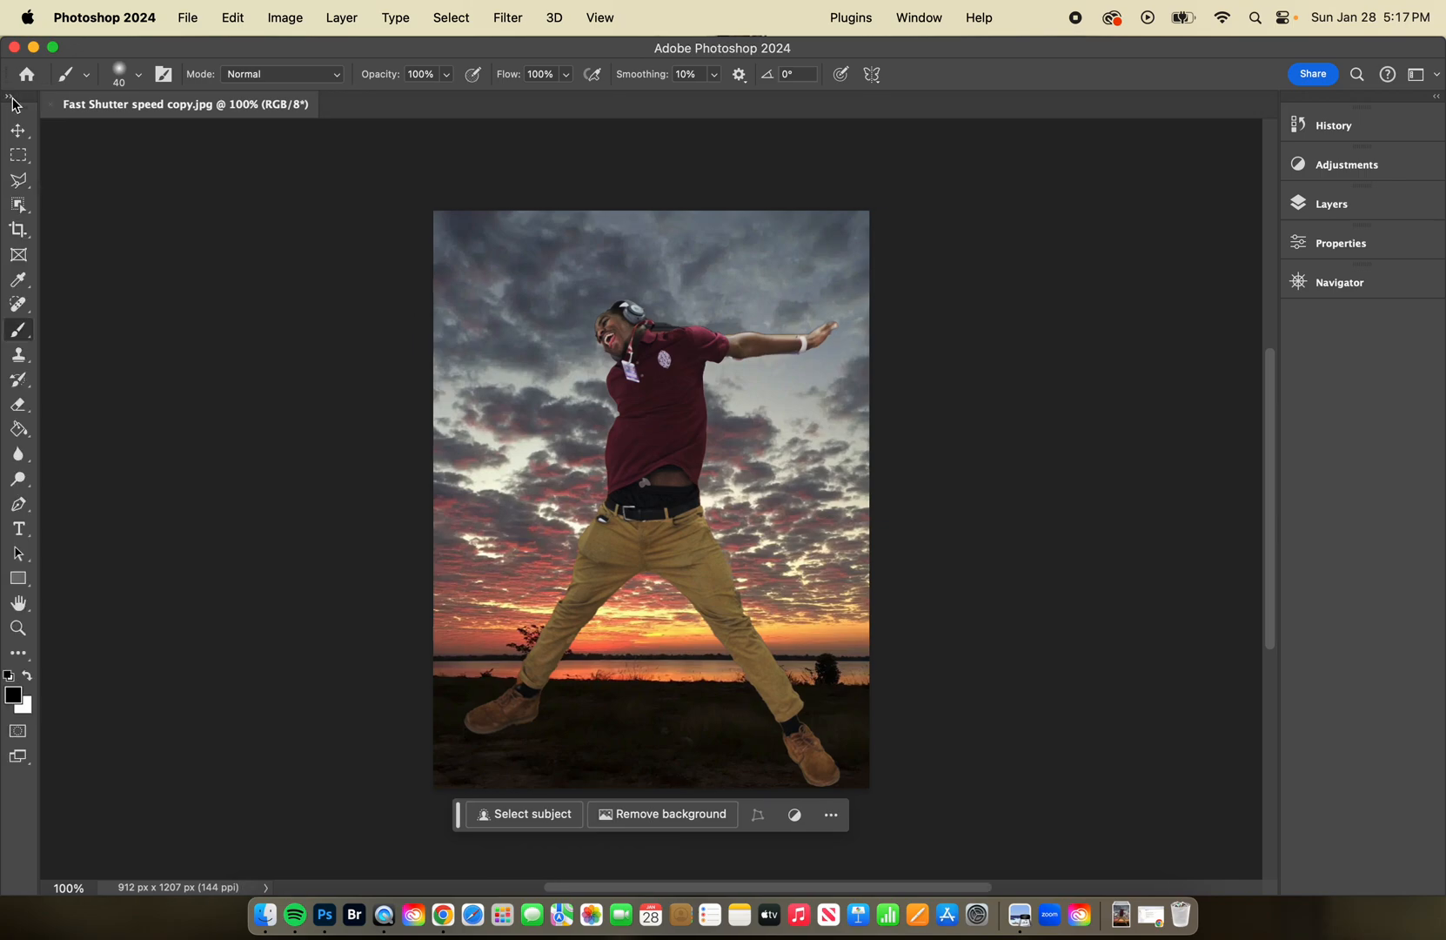
click(10, 98)
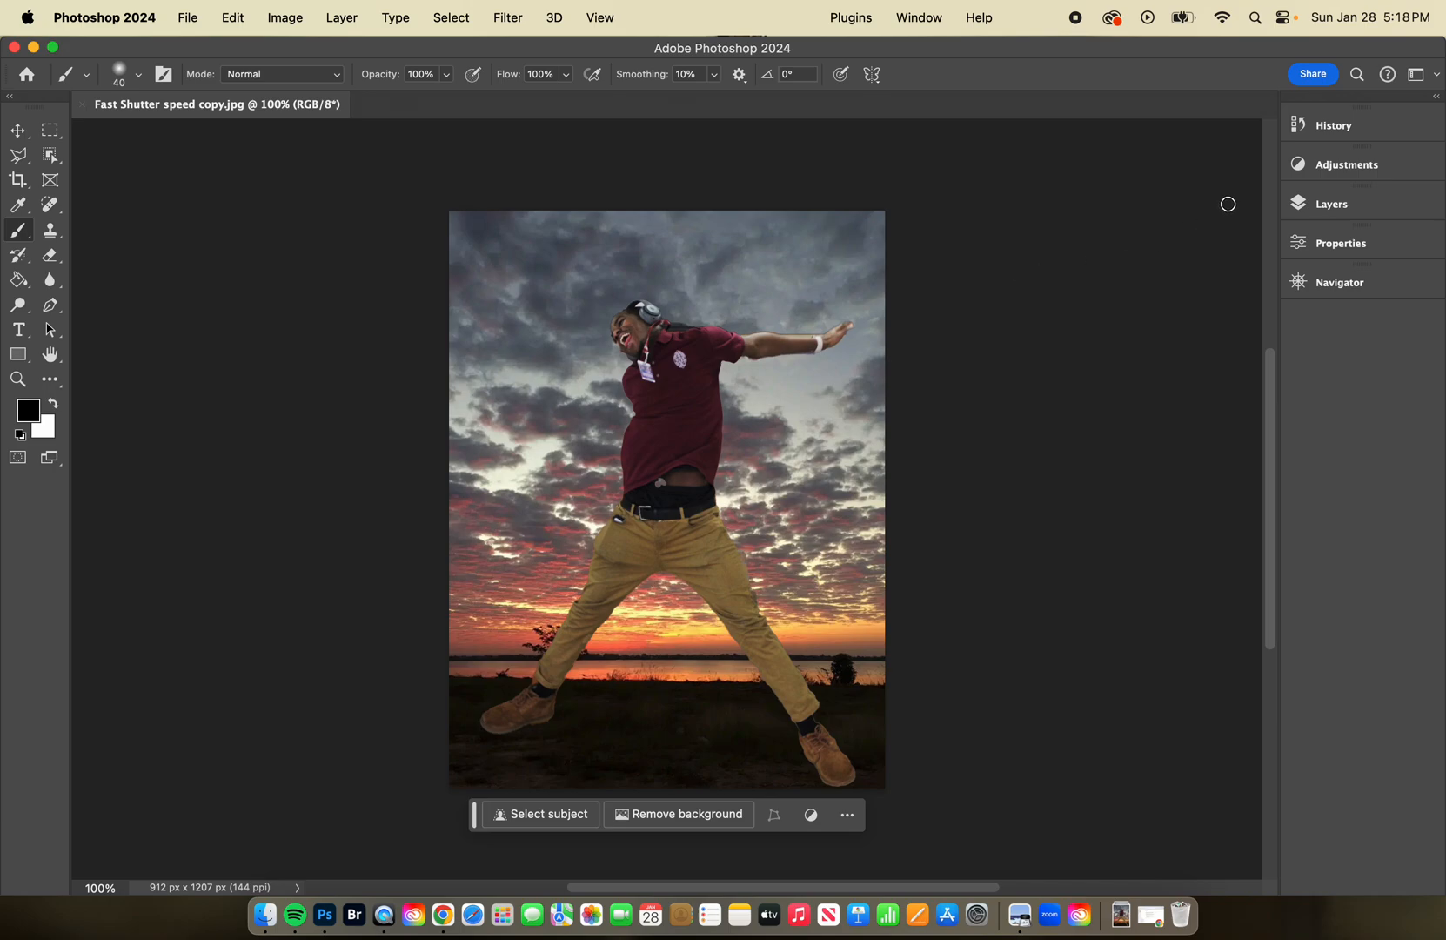
click(1328, 211)
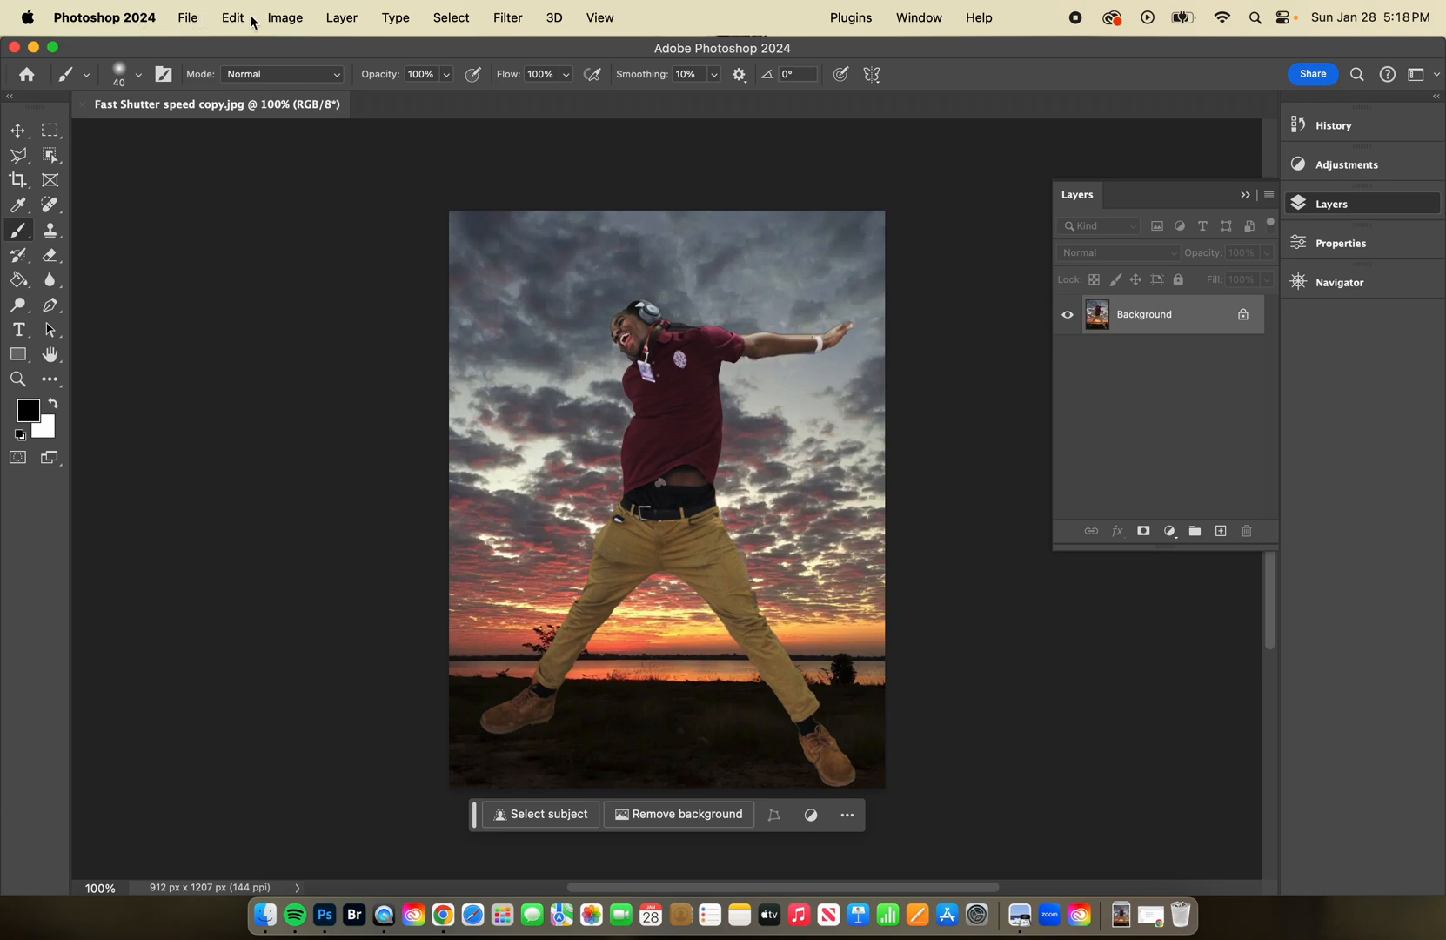
click(335, 19)
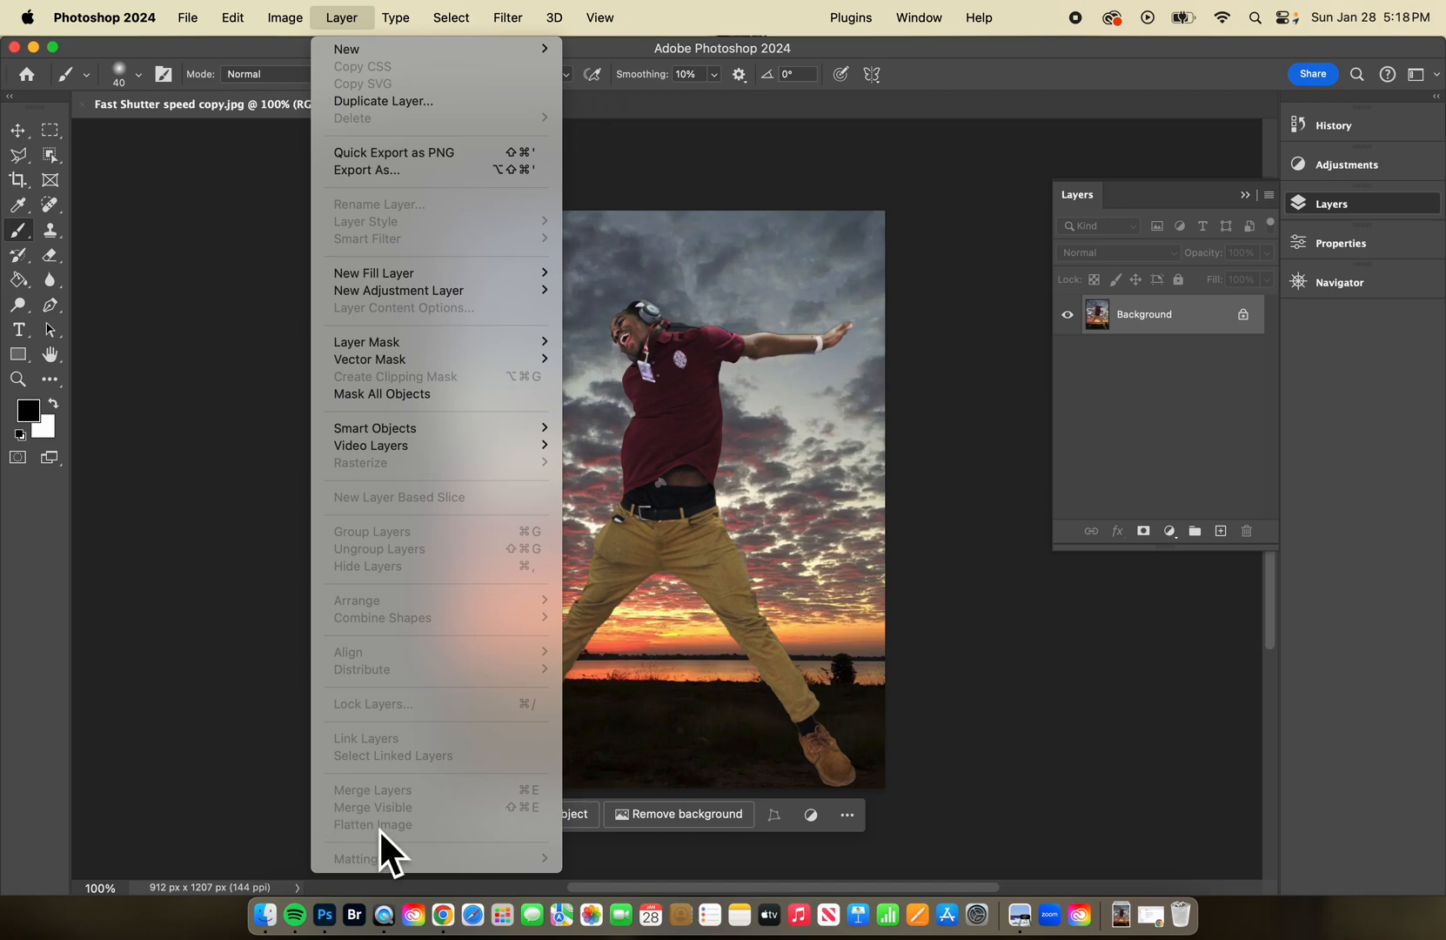
mouse_move(552, 55)
click(178, 291)
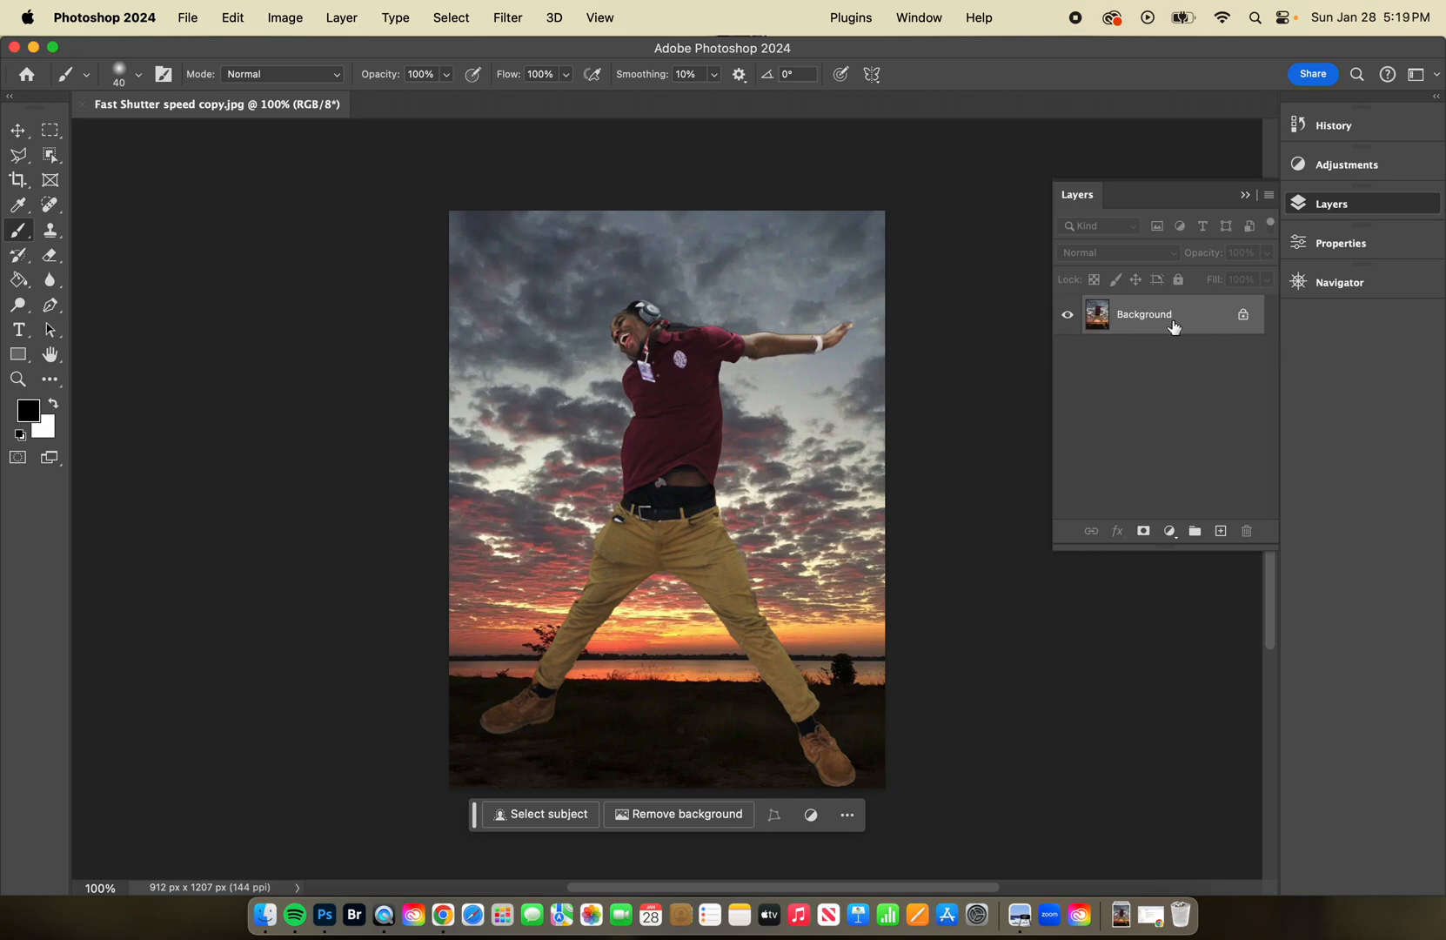
drag(1201, 325, 1222, 531)
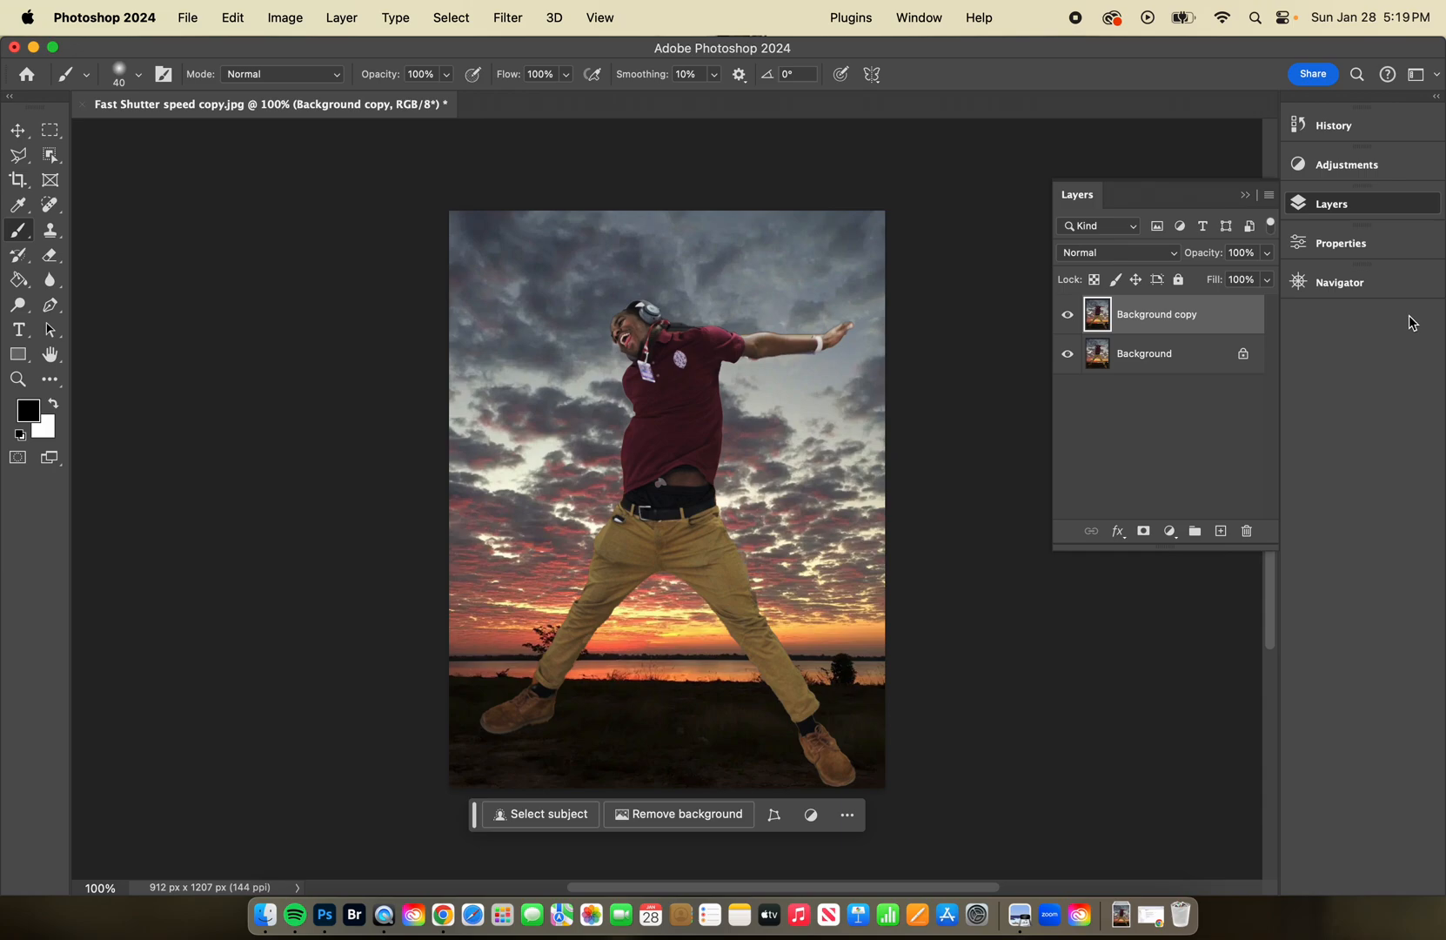
key(z)
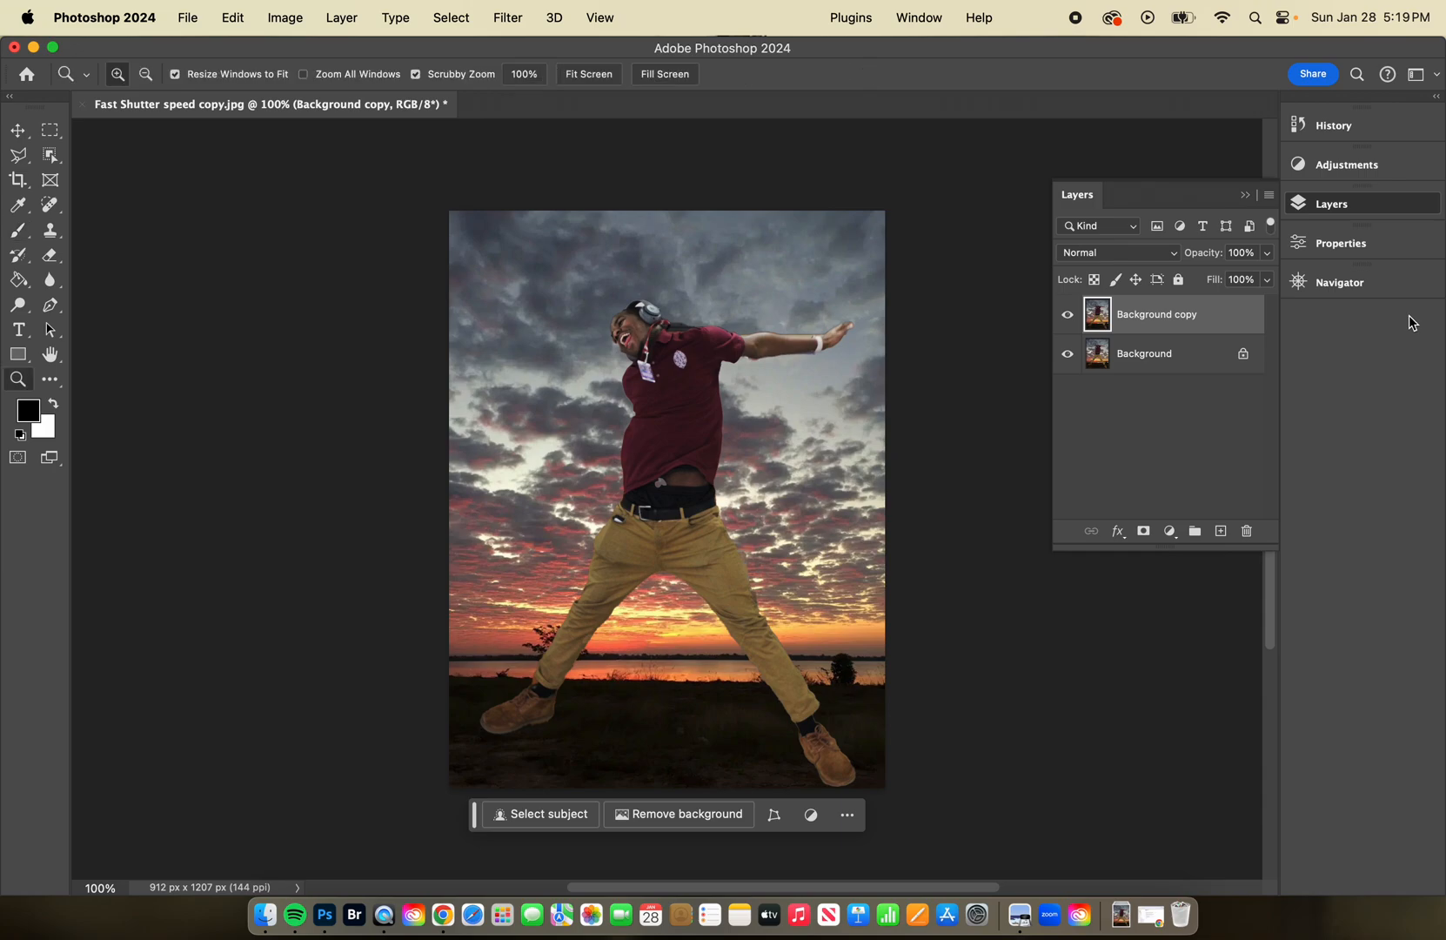
key(super+z)
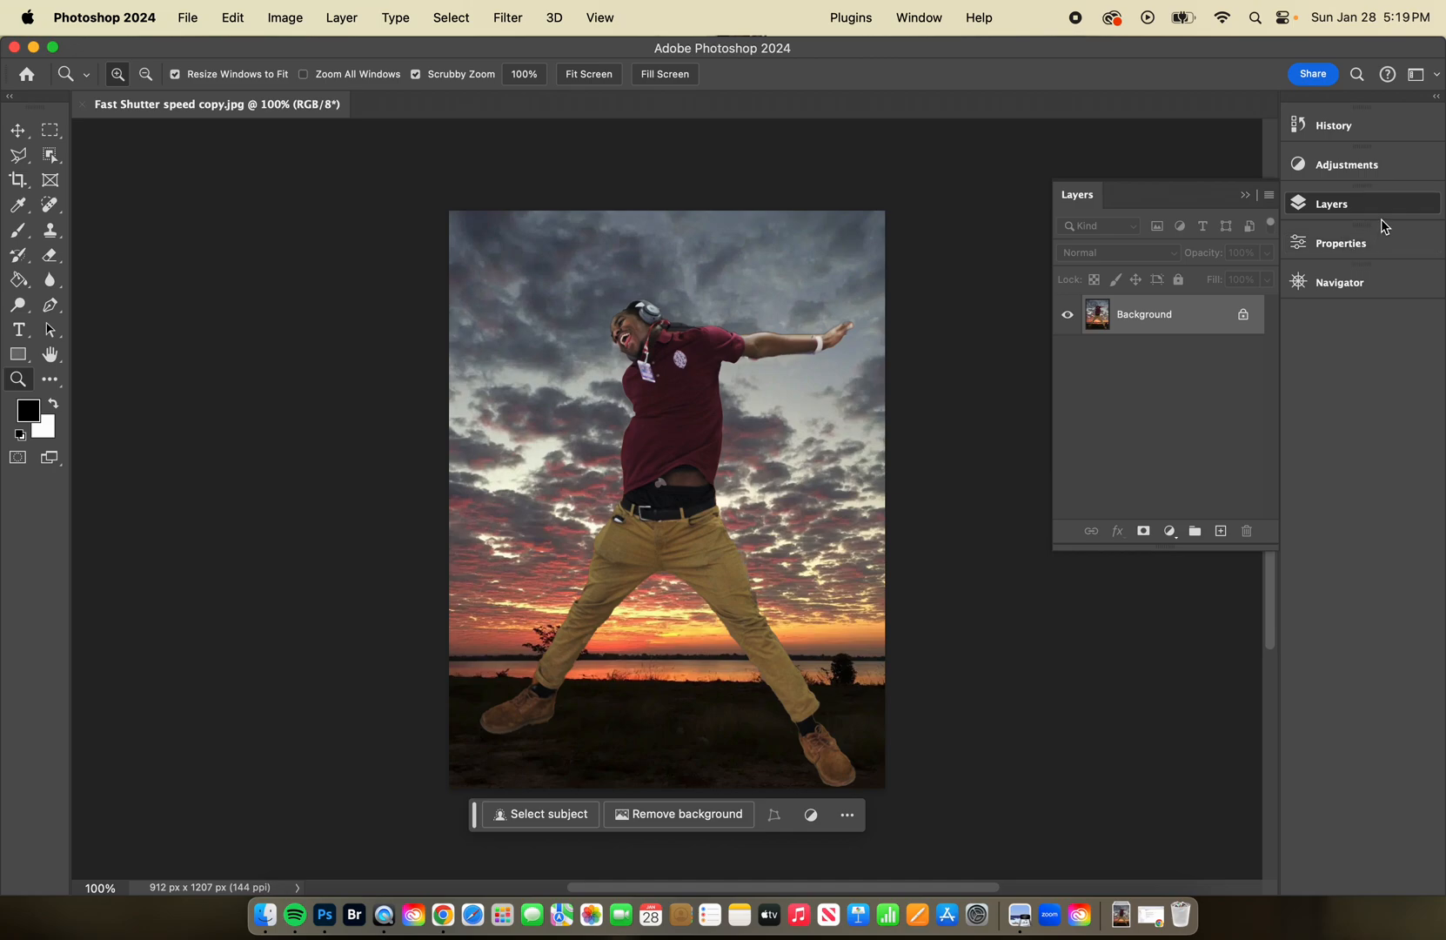
Duplicate the Background layer and open the Motion Blur filter for the copy, keeping its dialog clear of the jumping figure.
key(super+j)
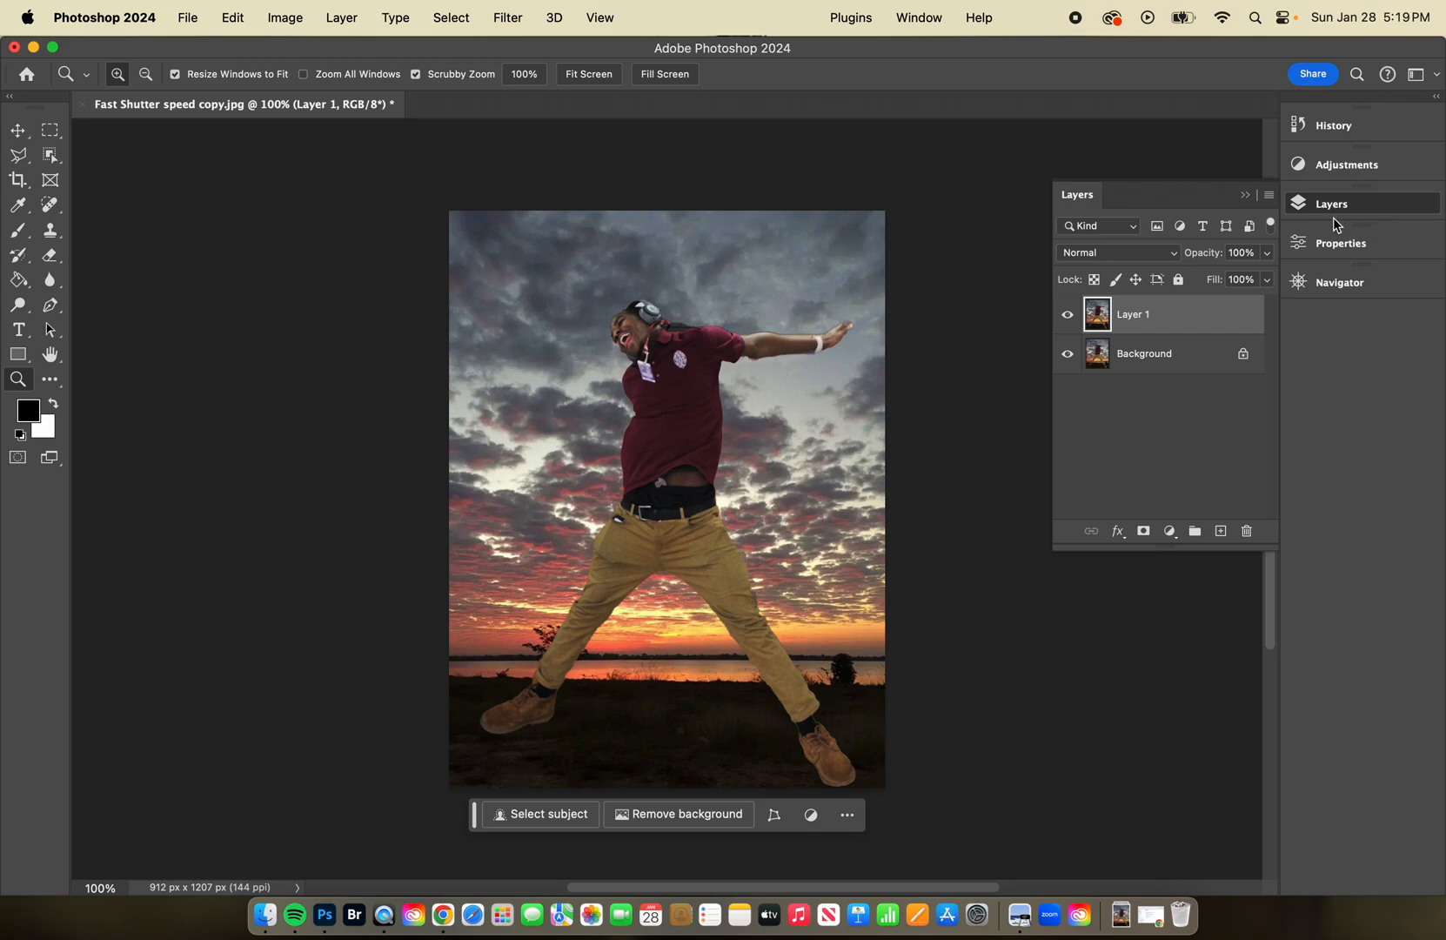
click(508, 18)
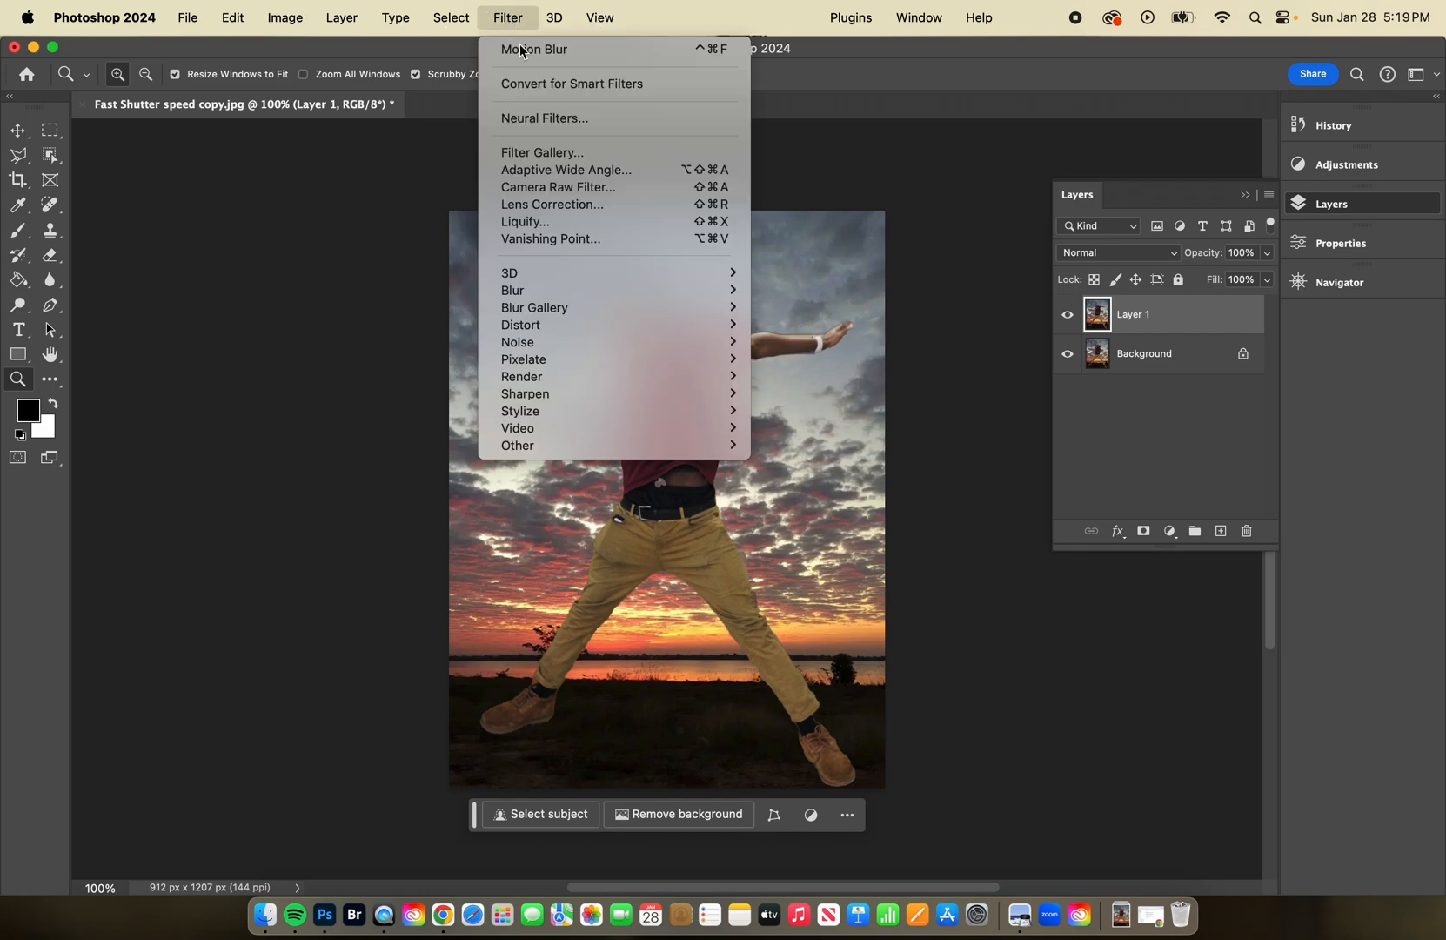
mouse_move(590, 292)
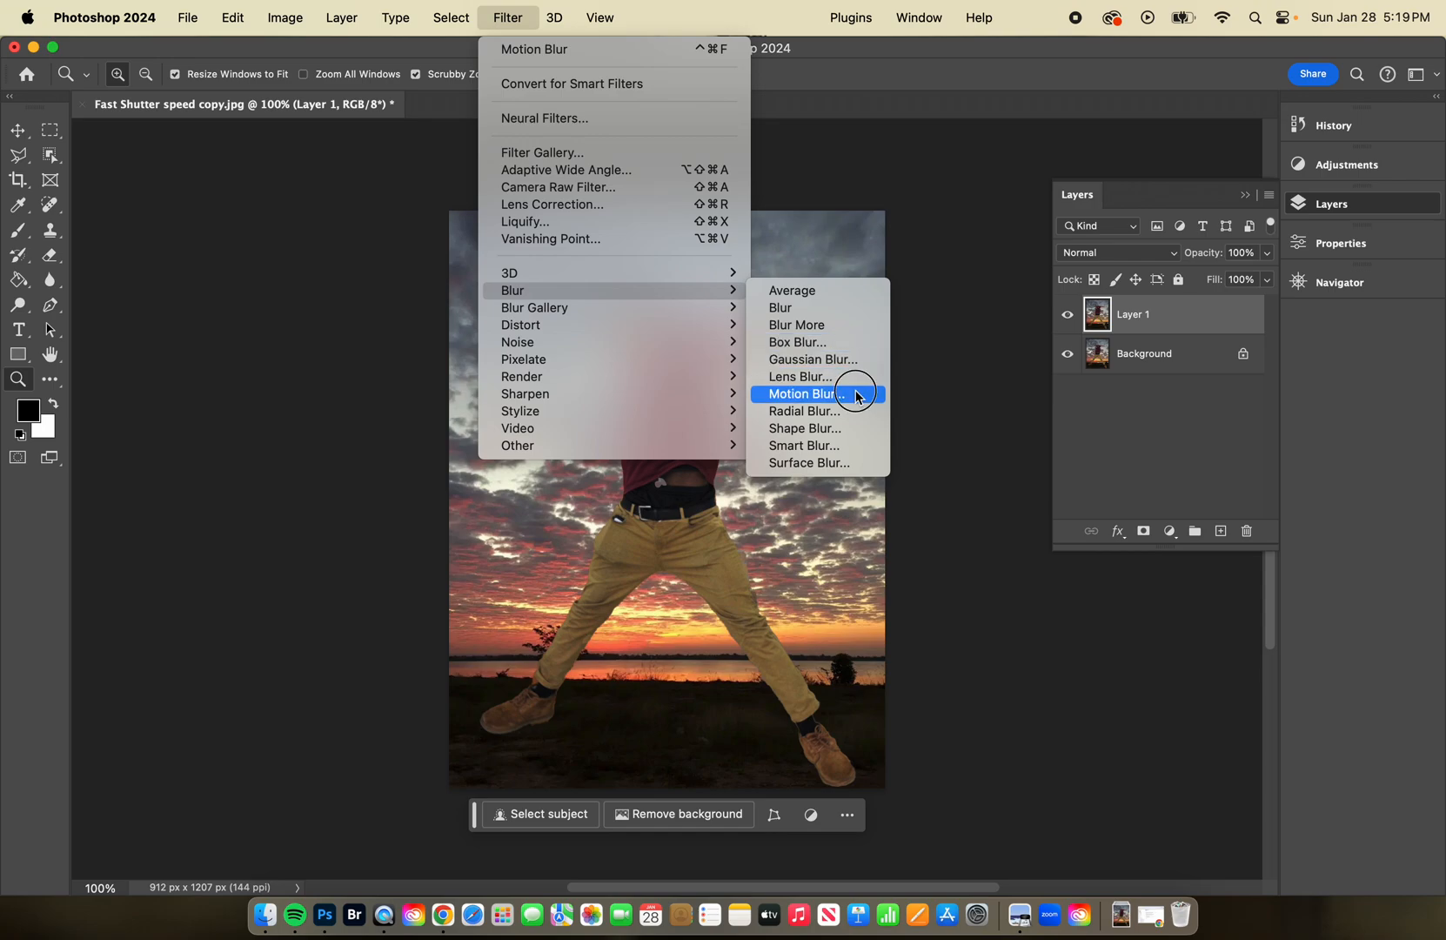
click(807, 394)
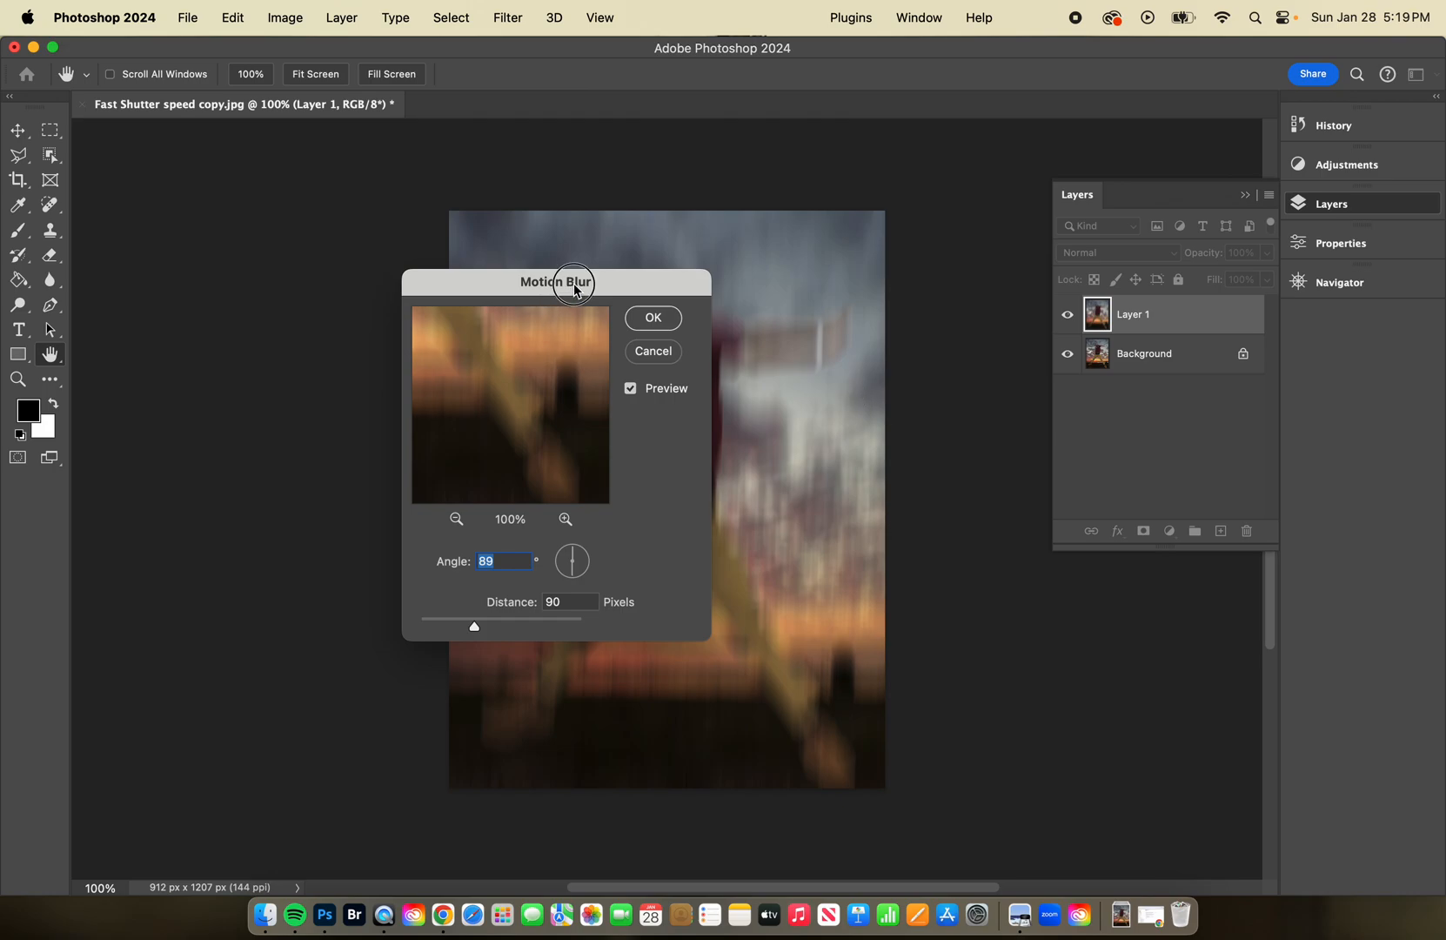
drag(574, 283, 1012, 258)
drag(915, 274, 938, 199)
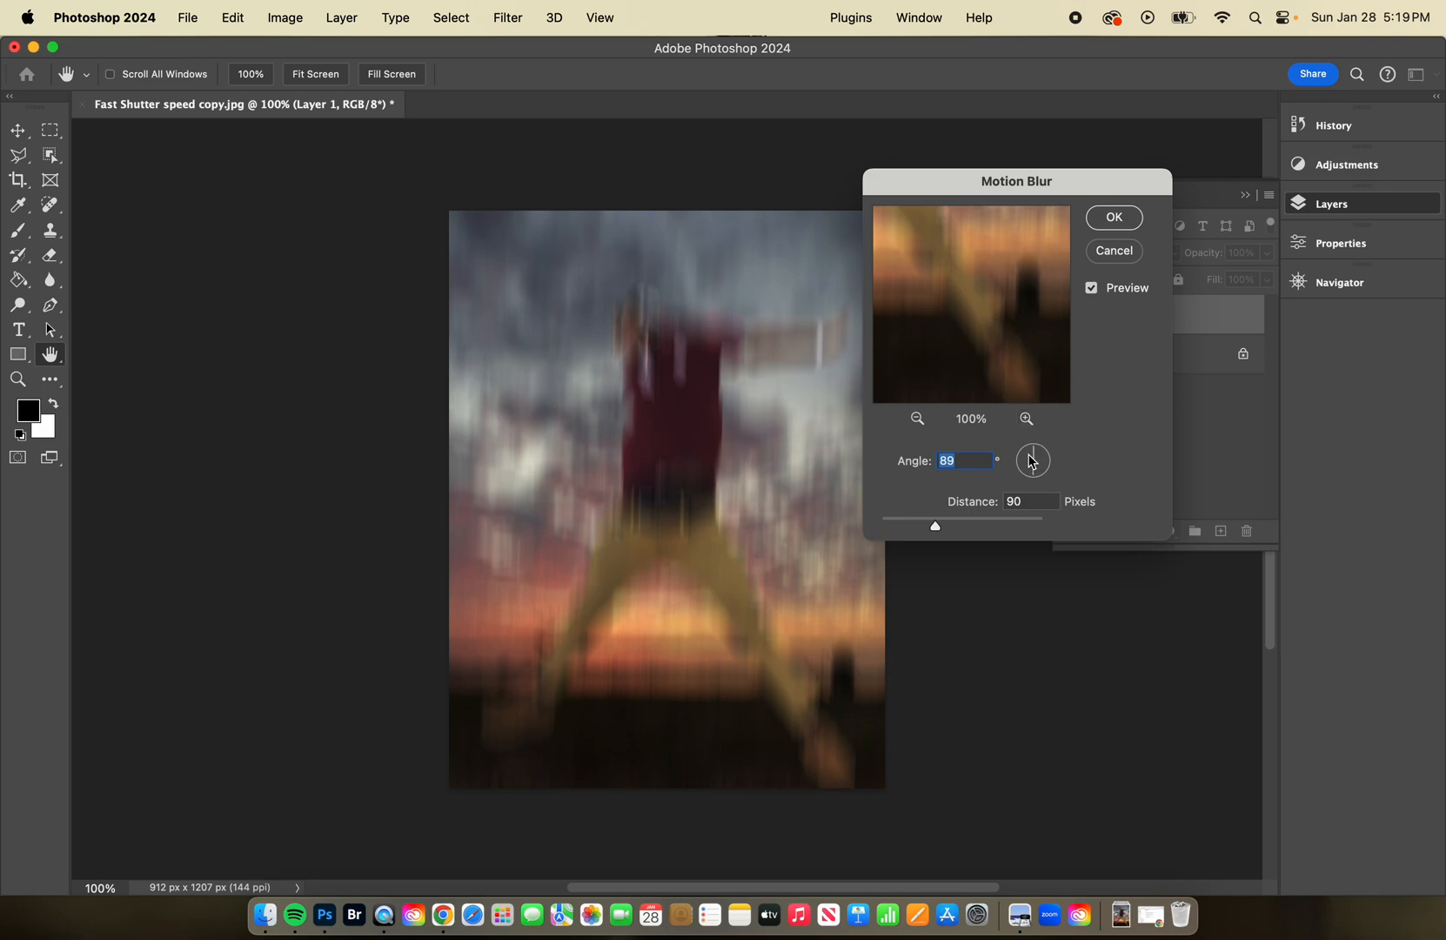
Adjust the Motion Blur distance and angle for a vertical streak and apply the filter to Layer 1.
click(936, 529)
mouse_move(938, 533)
mouse_down()
mouse_move(901, 532)
mouse_move(1019, 531)
mouse_move(917, 532)
mouse_move(934, 530)
mouse_up()
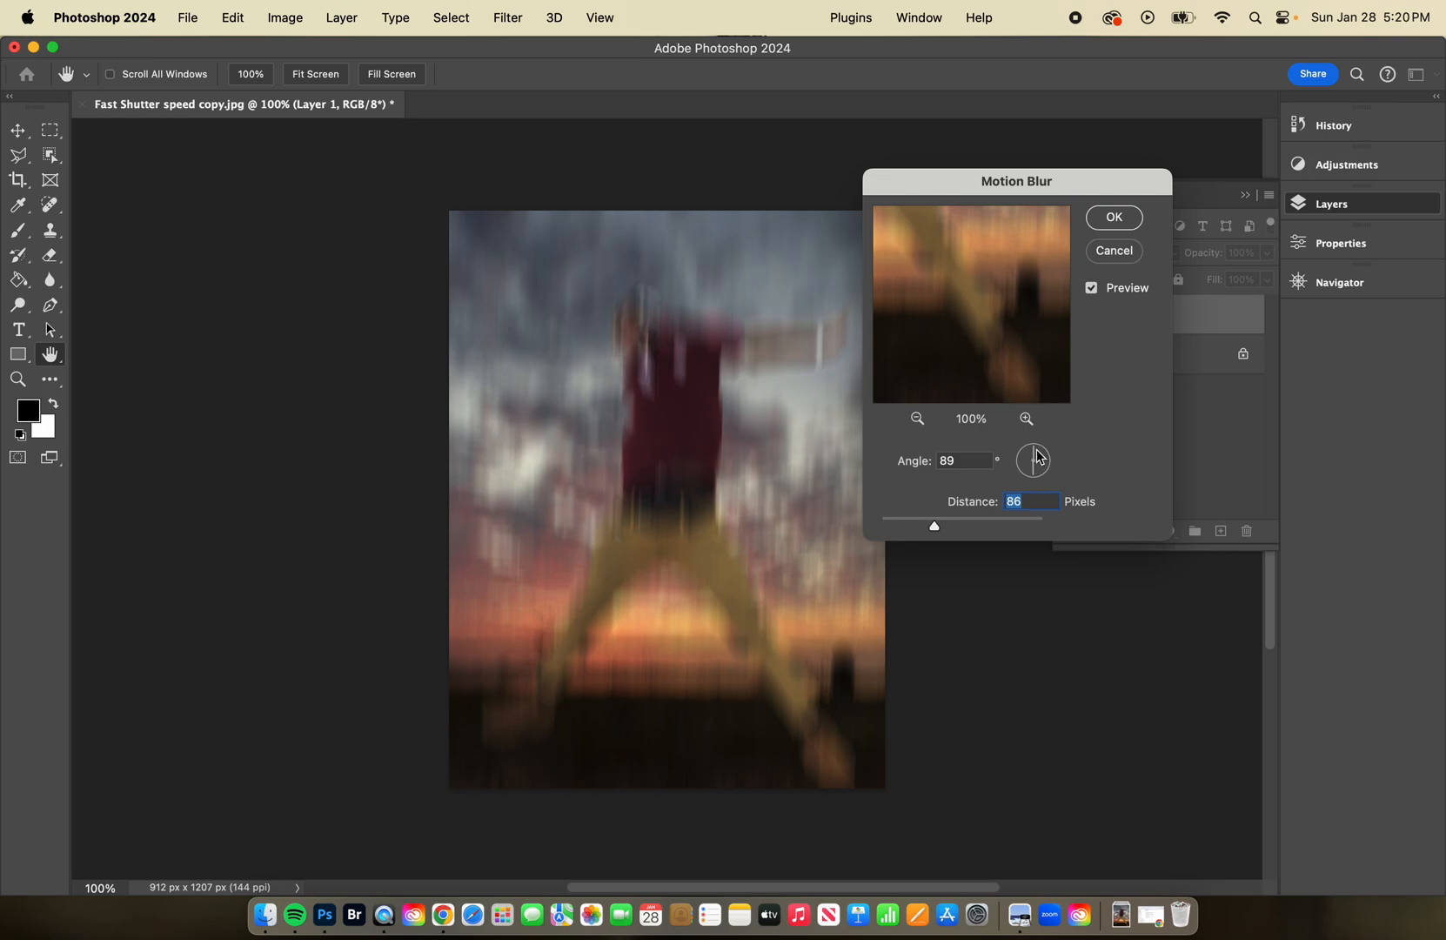
drag(1035, 456, 1036, 482)
click(1033, 448)
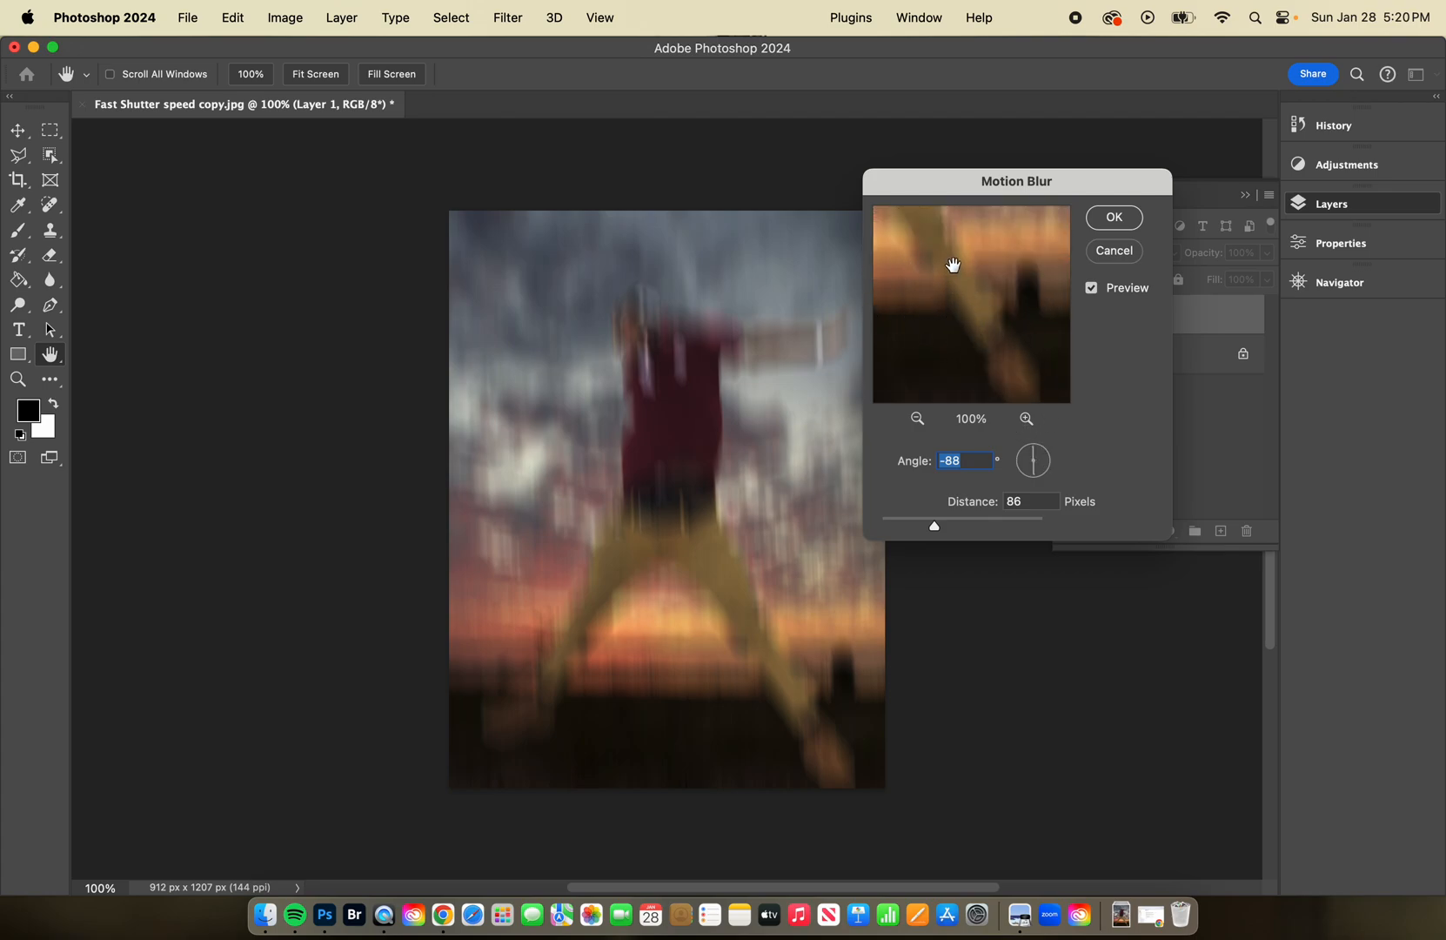
drag(994, 277, 994, 275)
click(1122, 224)
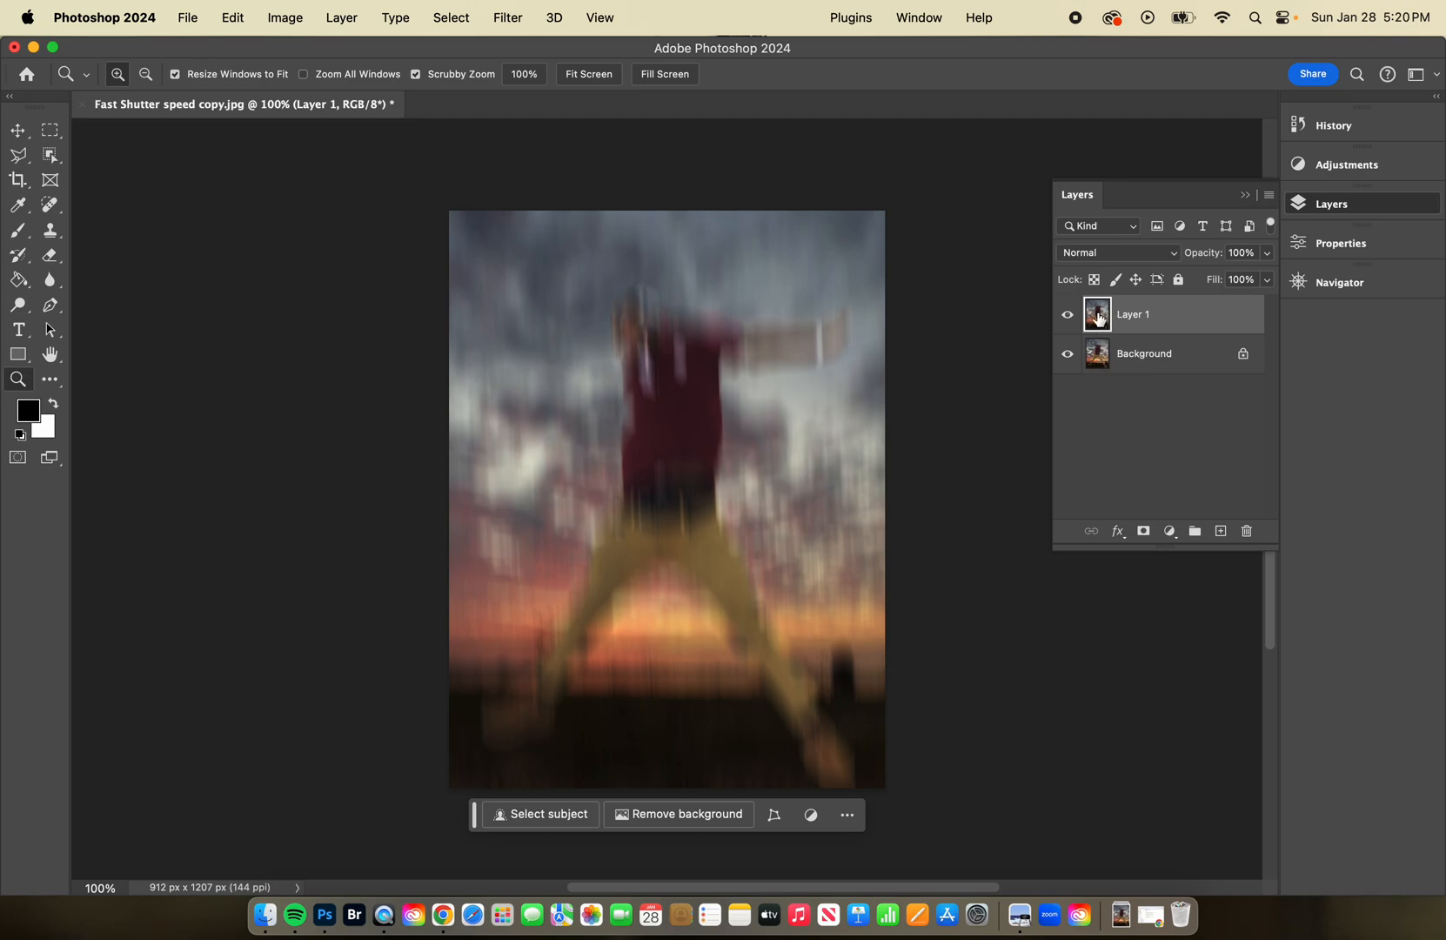
Add a white layer mask to Layer 1 and choose the Soft Round brush from the General Brushes.
click(1144, 533)
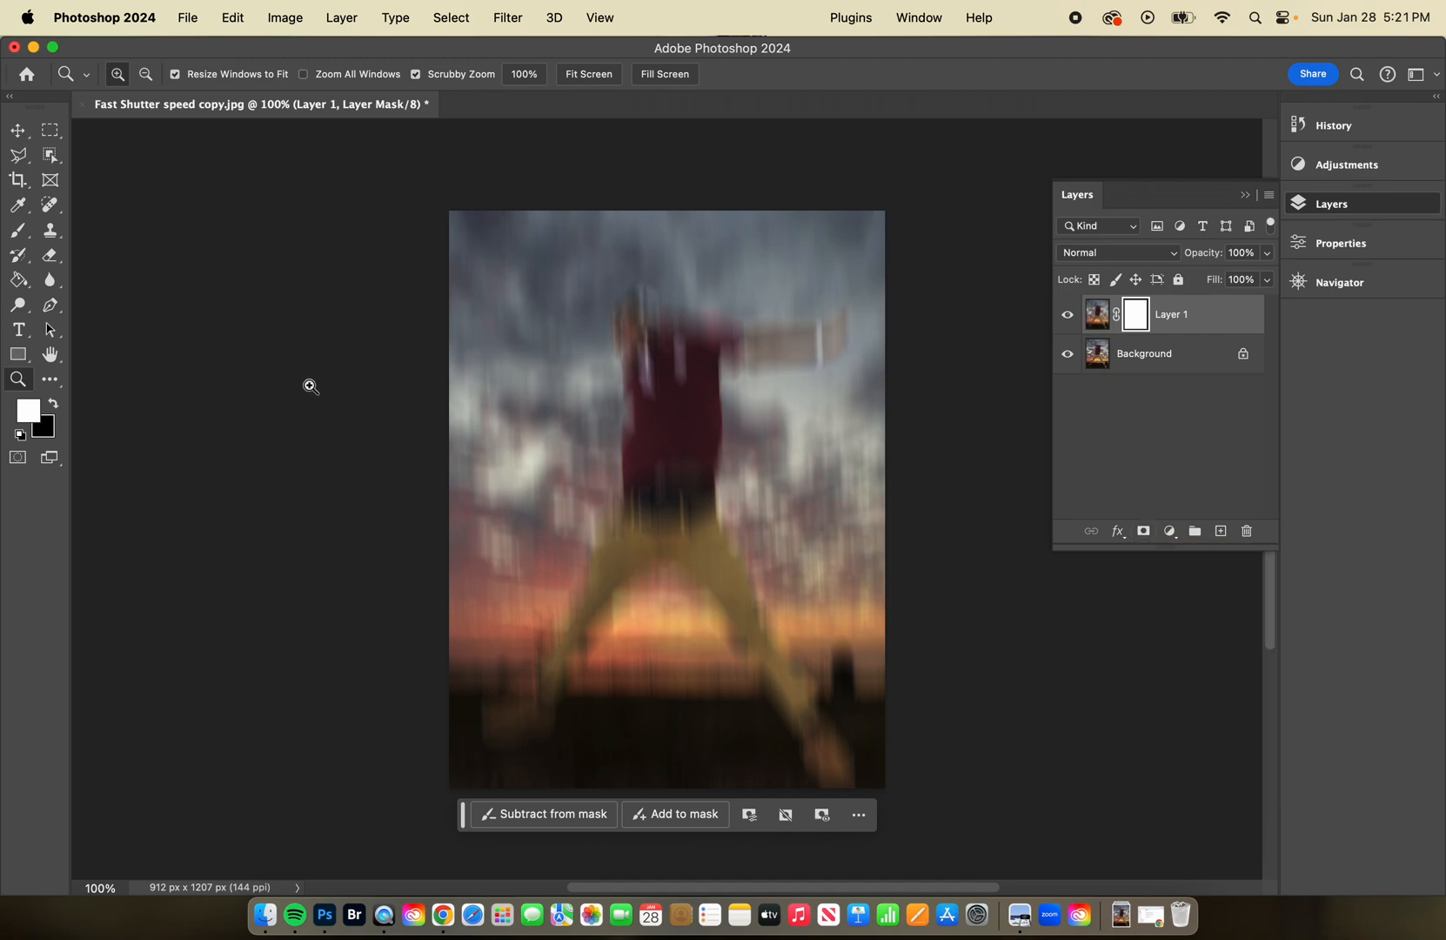
click(14, 231)
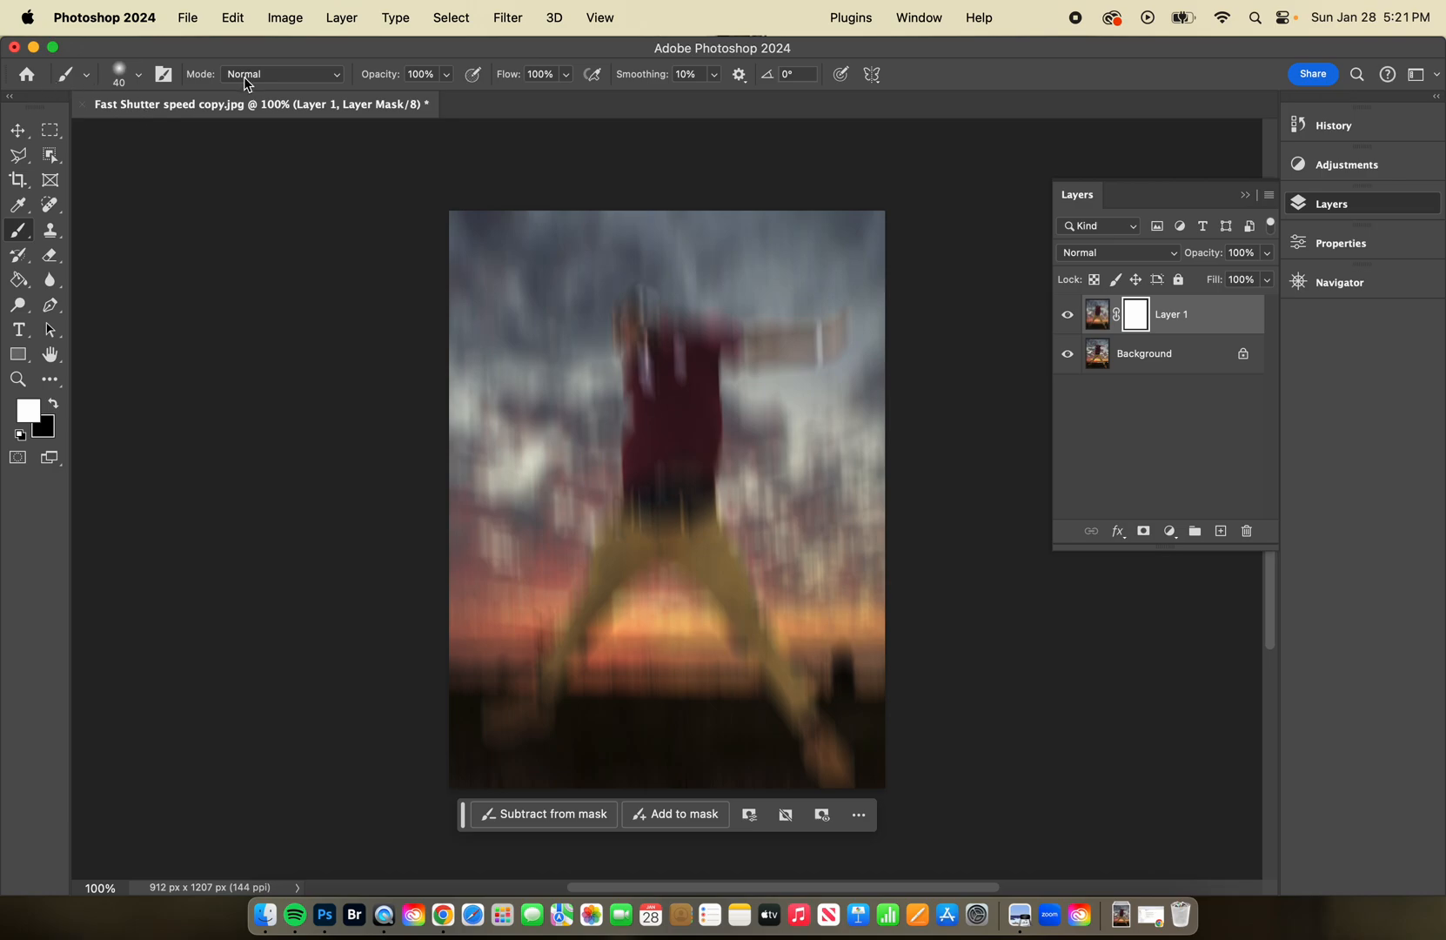
click(137, 77)
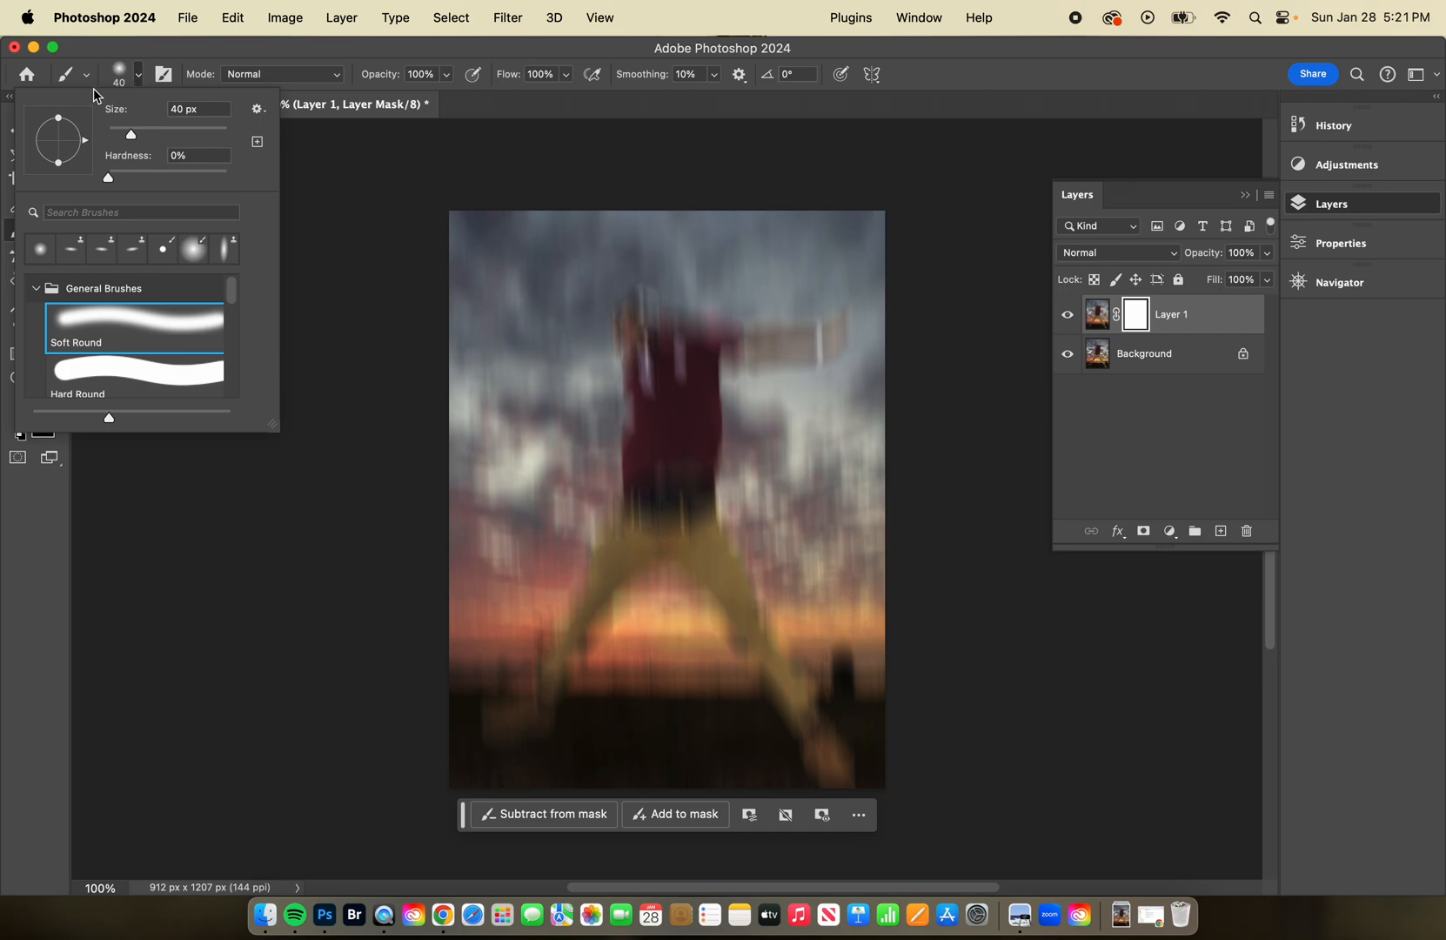
click(34, 290)
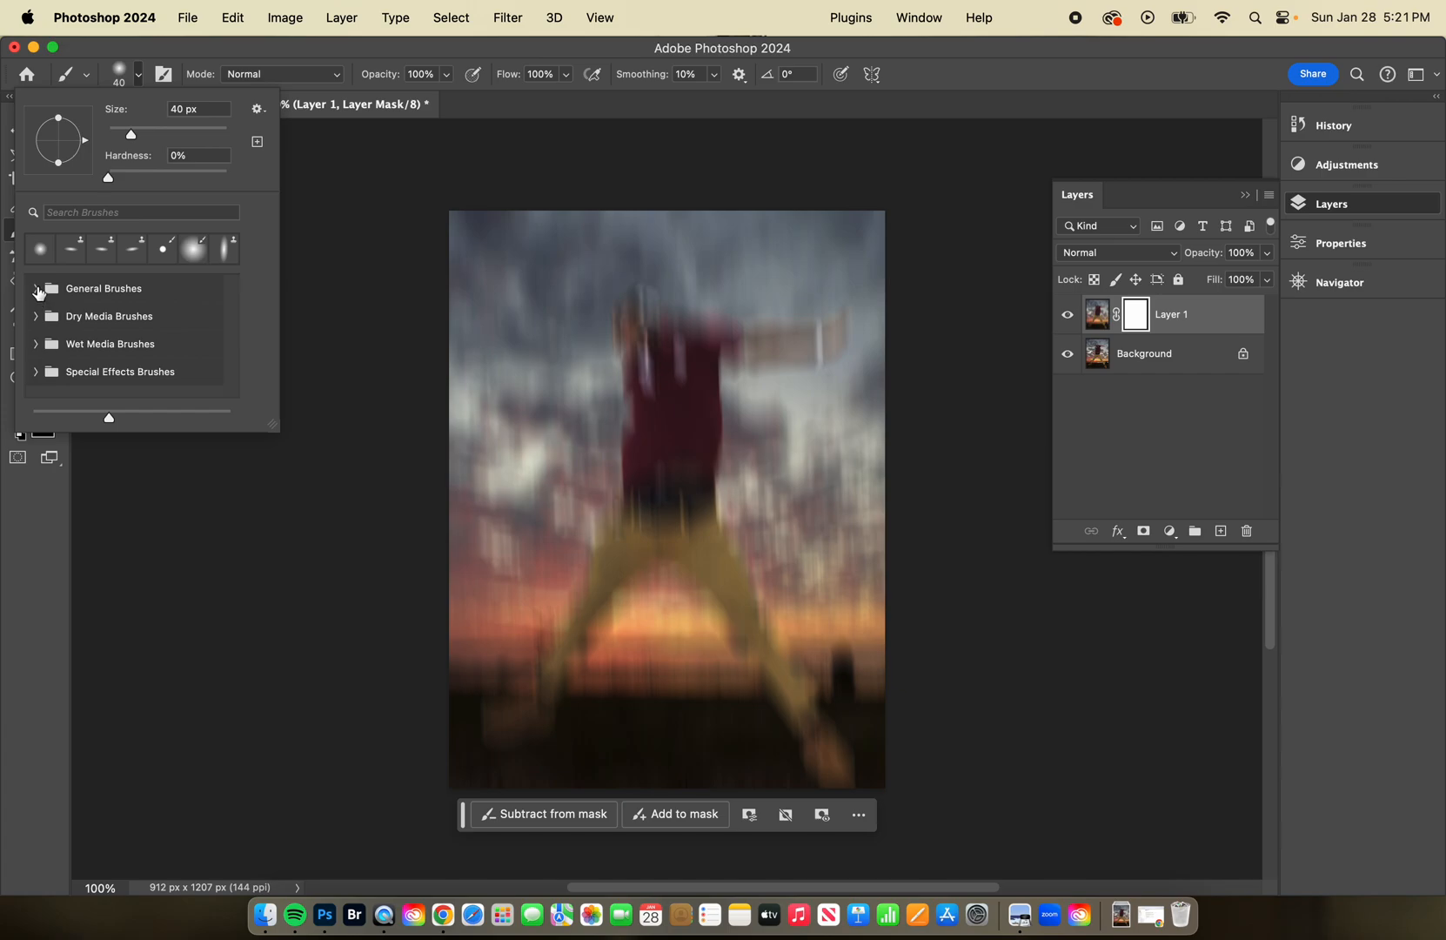
click(36, 289)
click(93, 329)
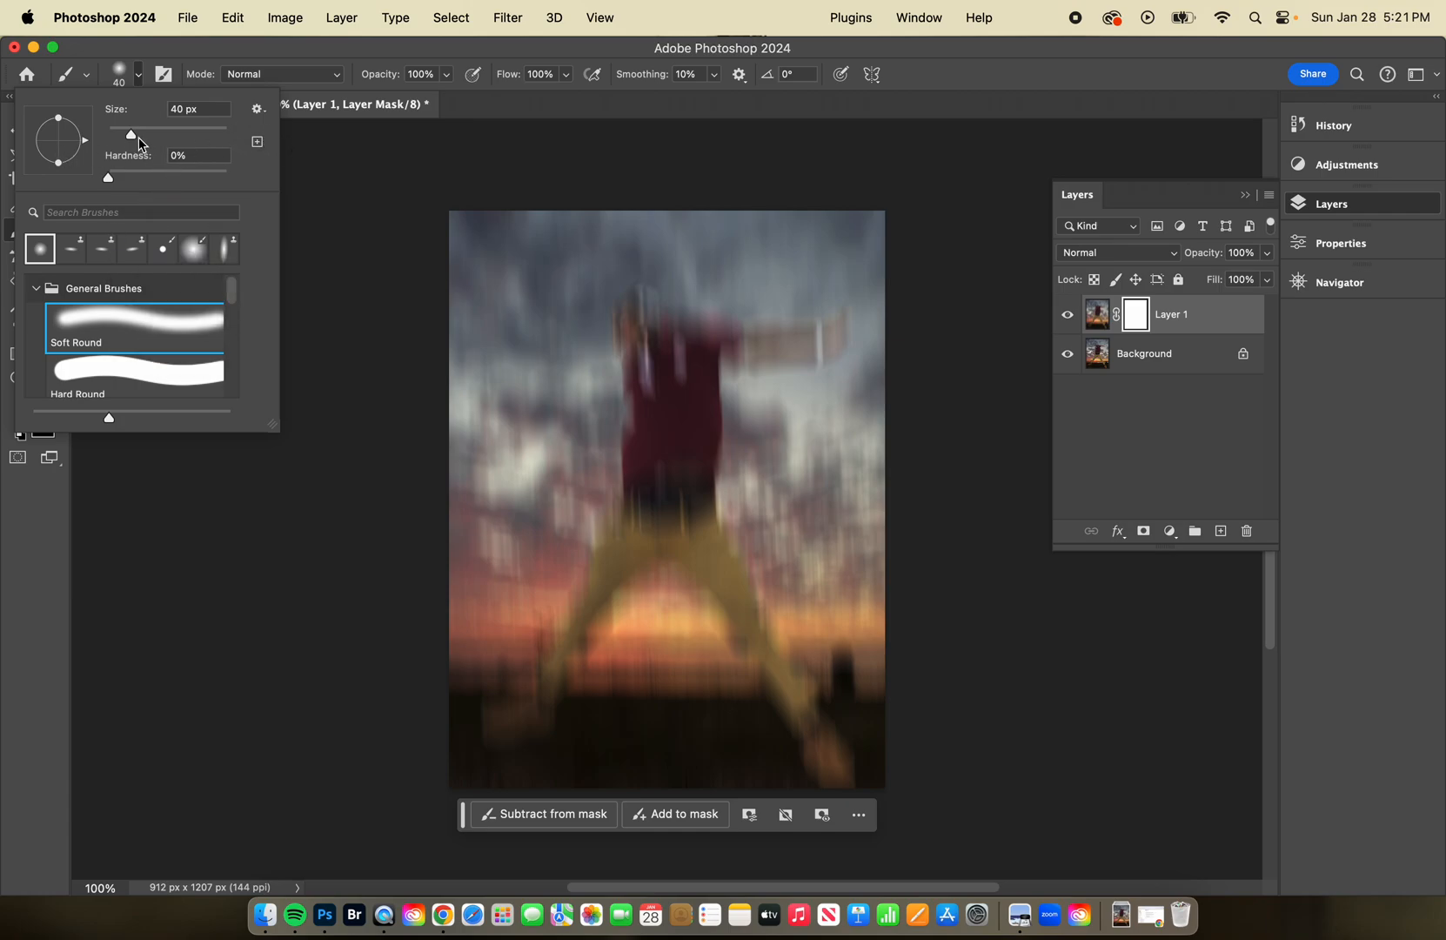
click(304, 160)
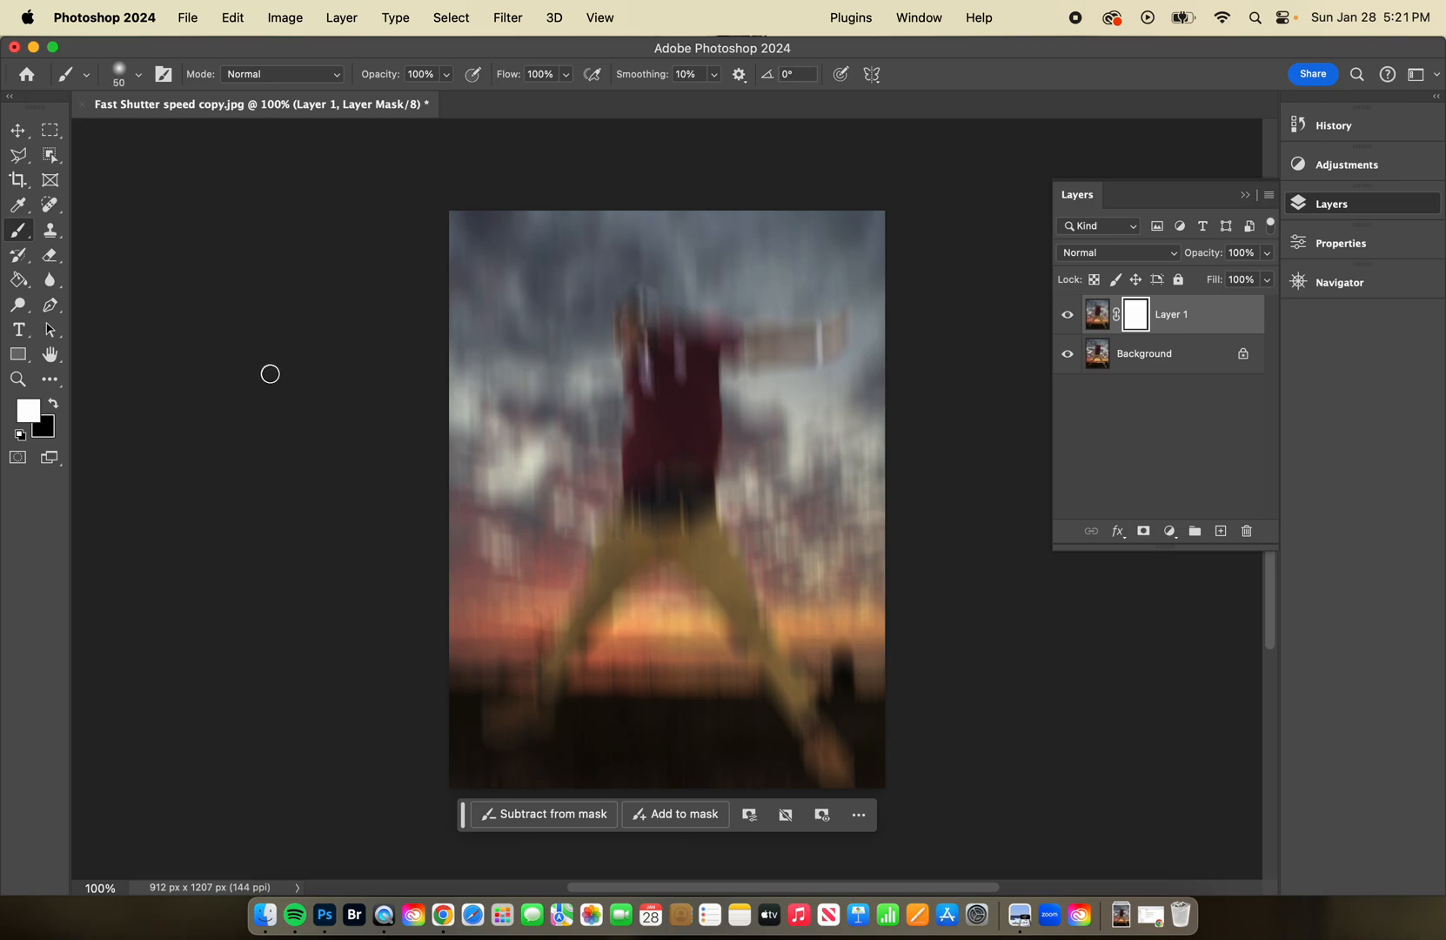
Set the brush size to 100 px.
key(bracketright)
key(bracketright)
key(bracketright)
key(bracketright)
key(bracketright)
key(bracketright)
key(bracketright)
key(bracketright)
key(bracketright)
key(bracketright)
key(bracketright)
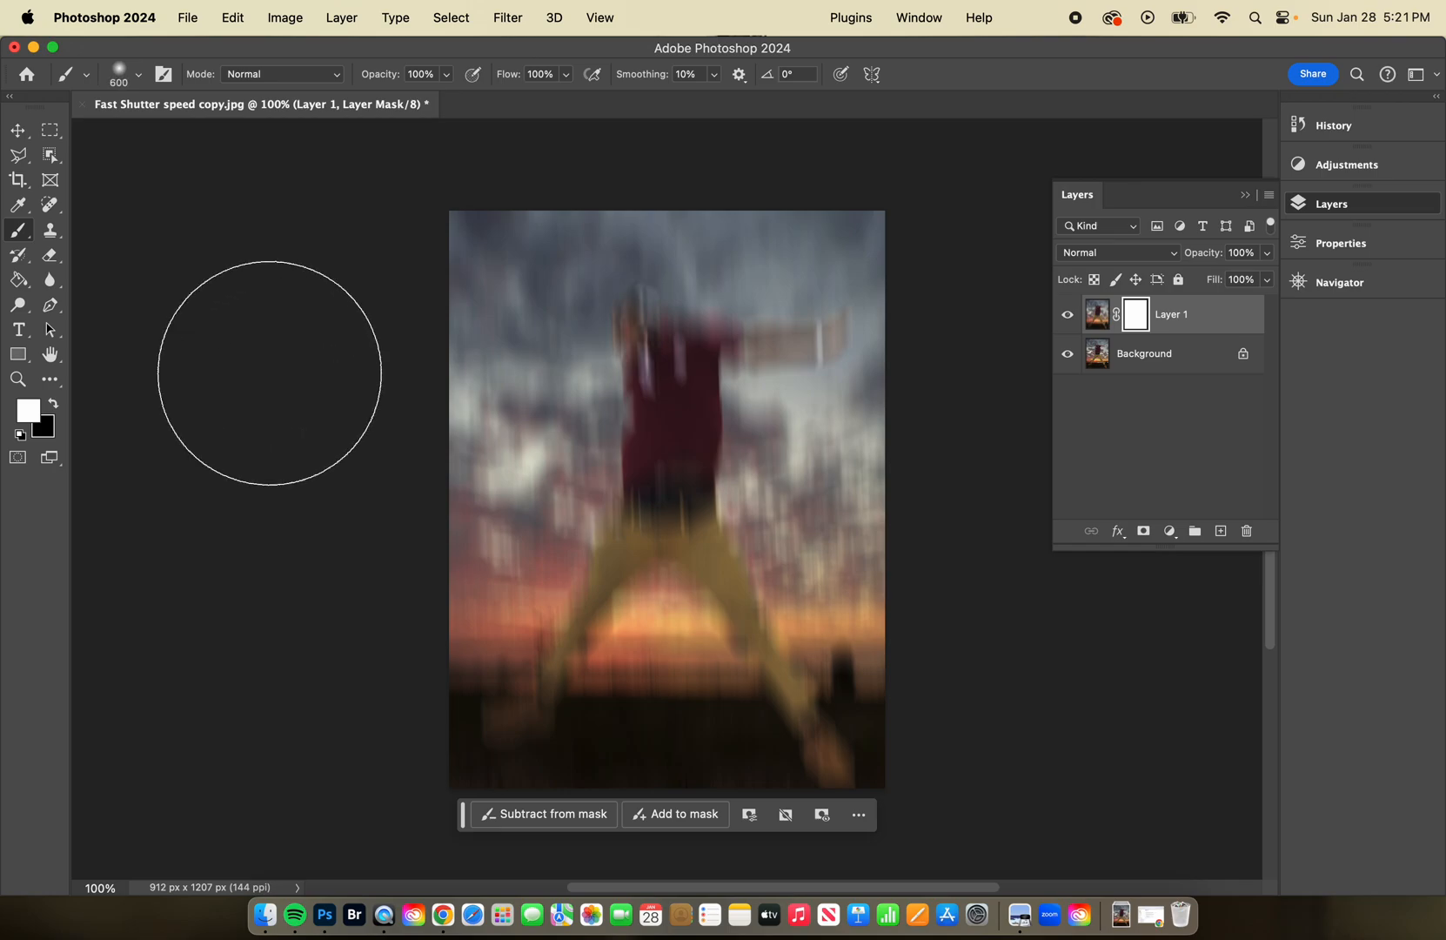
key(bracketleft)
key(bracketleft)
key(bracketleft)
key(bracketleft)
key(bracketleft)
key(bracketleft)
key(bracketleft)
key(bracketleft)
key(bracketleft)
key(bracketleft)
key(bracketleft)
key(bracketleft)
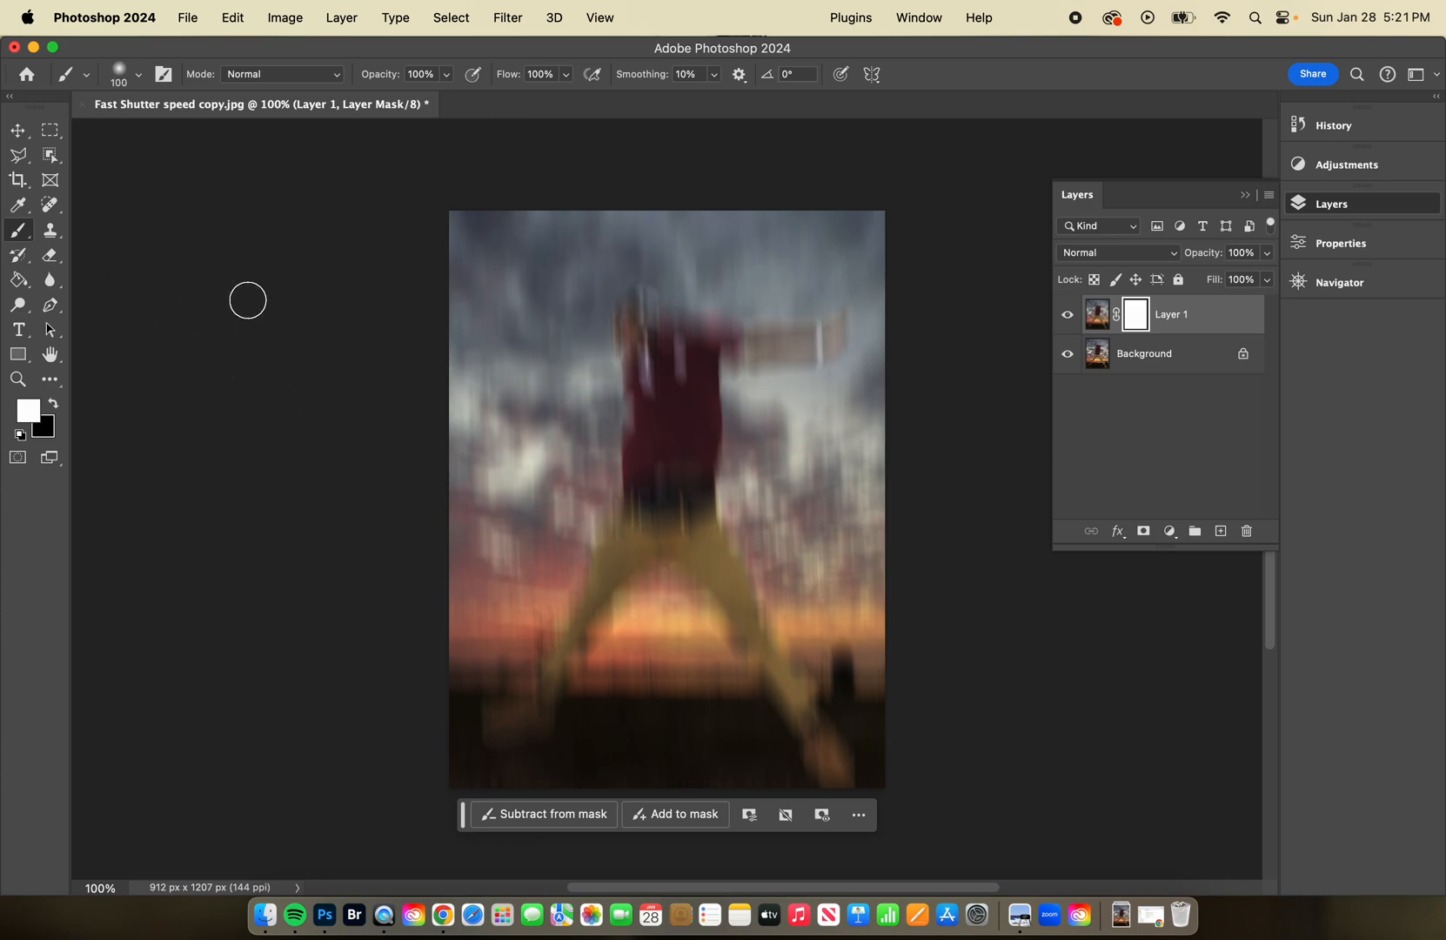
Make black the foreground color and target Layer 1's layer mask for painting.
scroll(226, 171, right, 2)
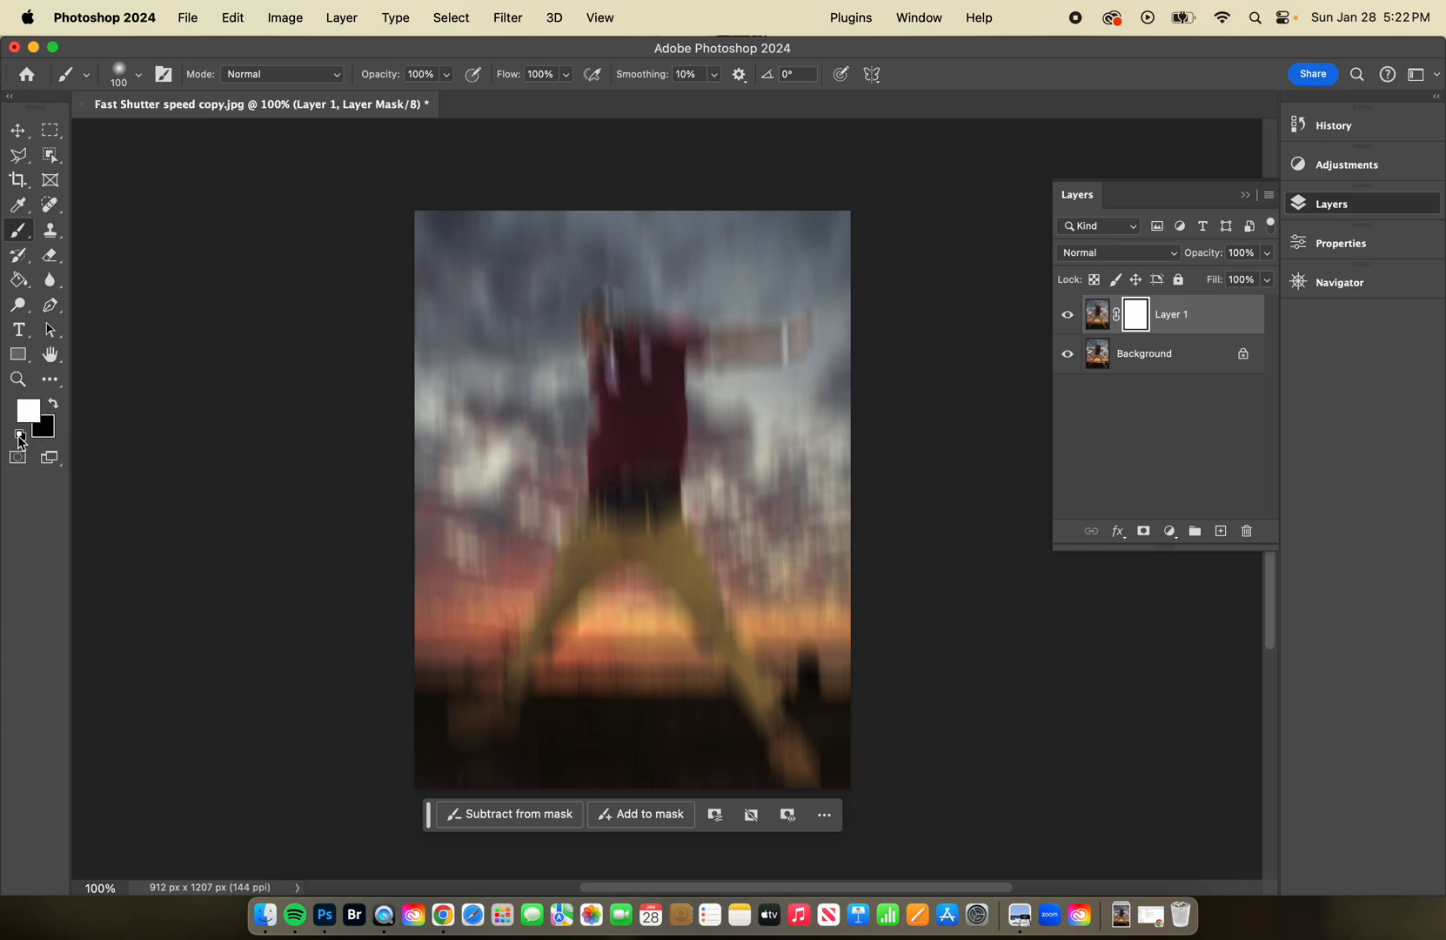
click(55, 405)
click(1099, 322)
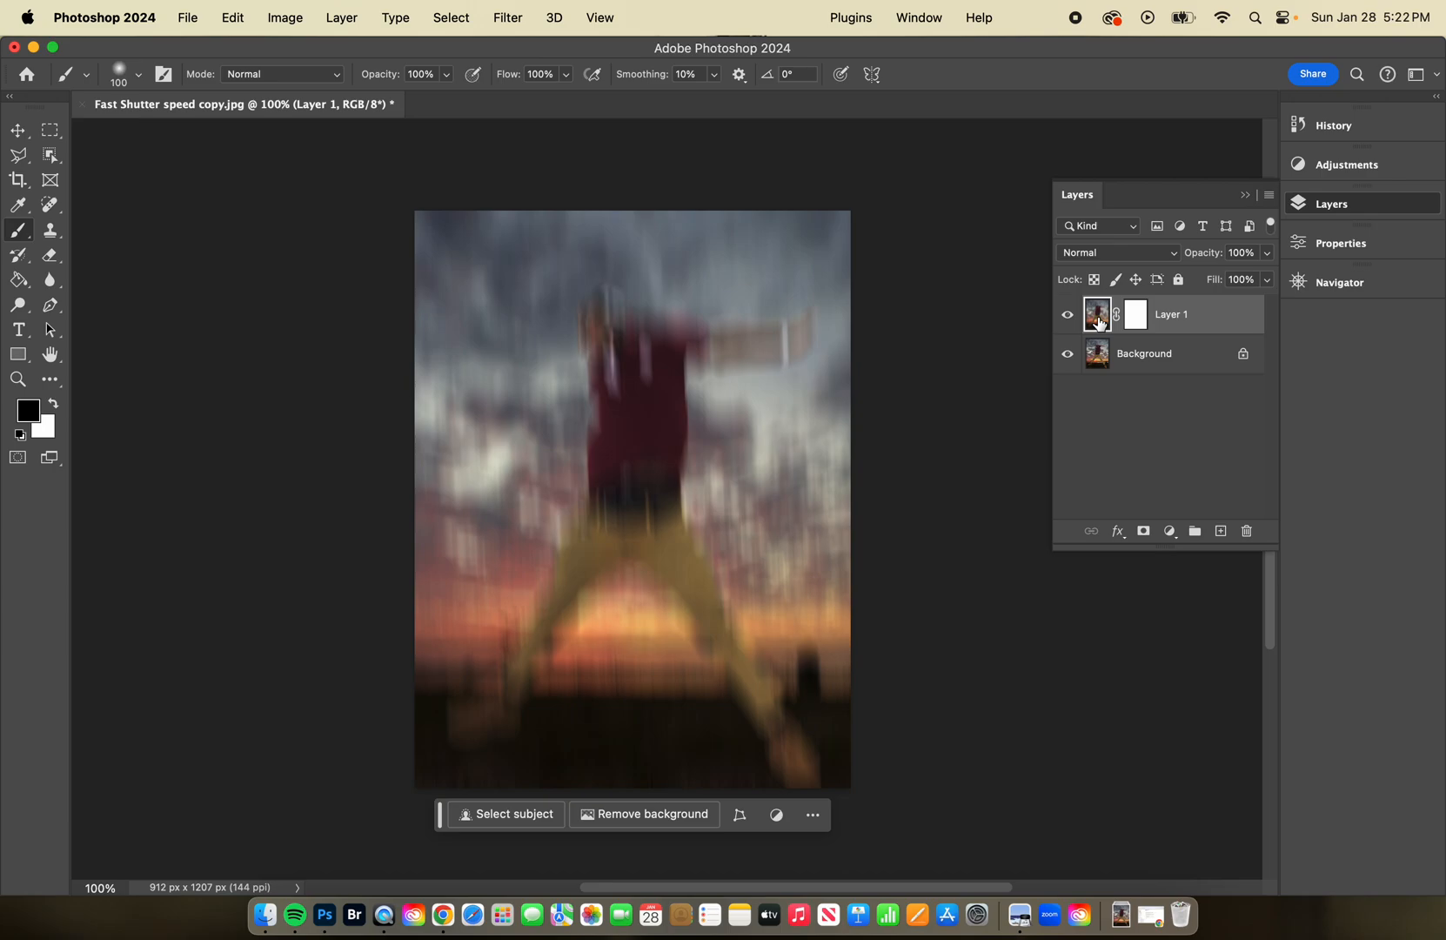
click(1136, 316)
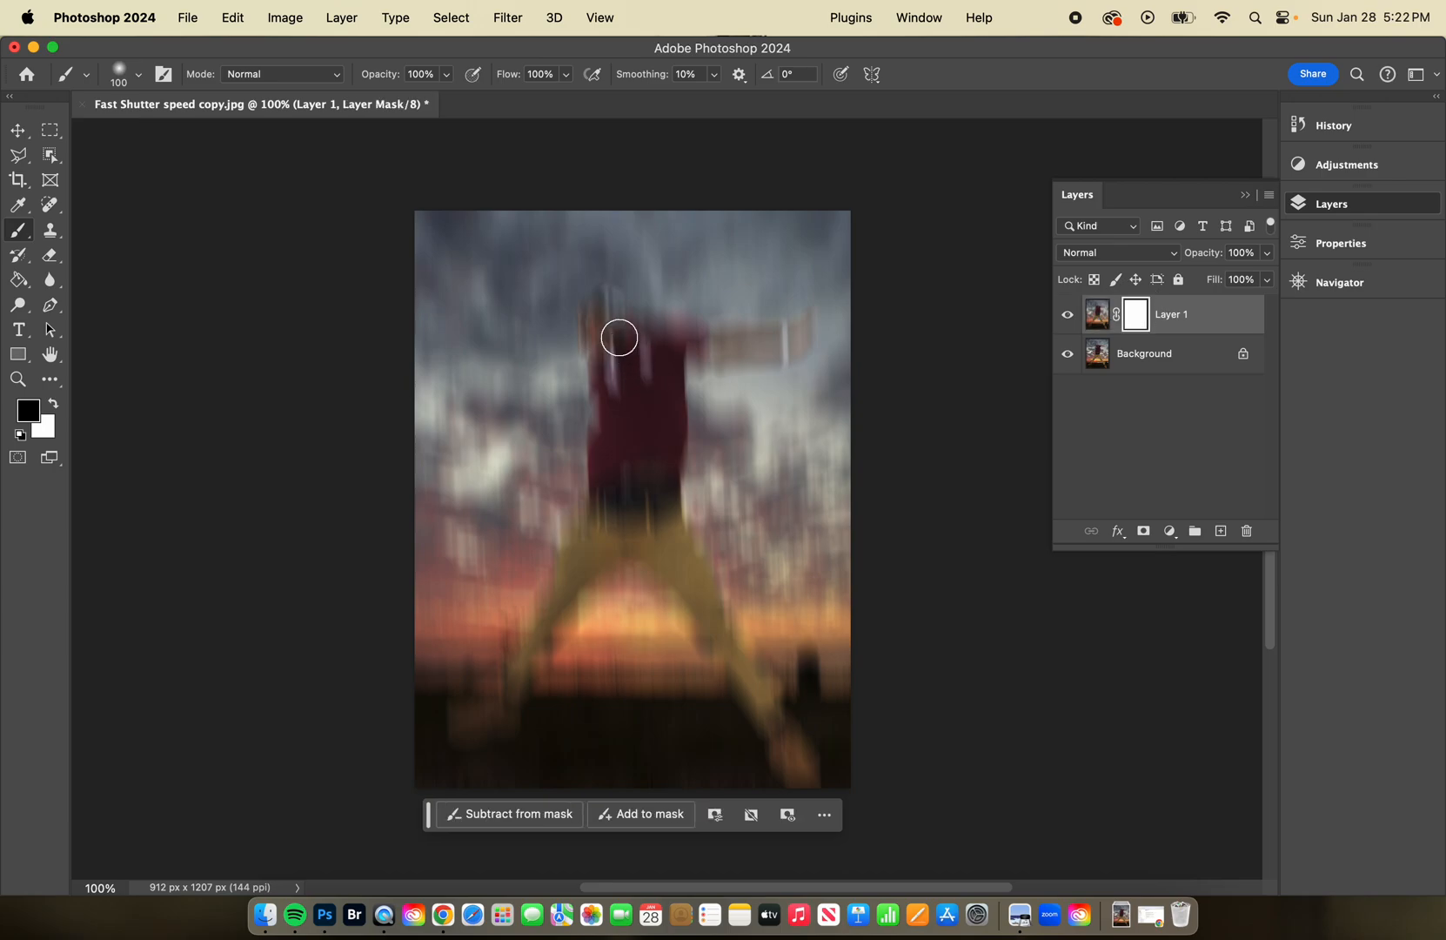
Paint black on Layer 1's mask over the jumper's head, shirt and outstretched arm, reducing the brush to 70 px.
mouse_move(636, 323)
mouse_down()
mouse_move(596, 330)
mouse_move(617, 415)
mouse_move(623, 358)
mouse_move(651, 364)
mouse_move(634, 349)
mouse_move(658, 391)
mouse_move(637, 478)
mouse_move(657, 480)
mouse_move(622, 434)
mouse_move(614, 504)
mouse_move(649, 453)
mouse_move(648, 472)
mouse_move(633, 421)
mouse_up()
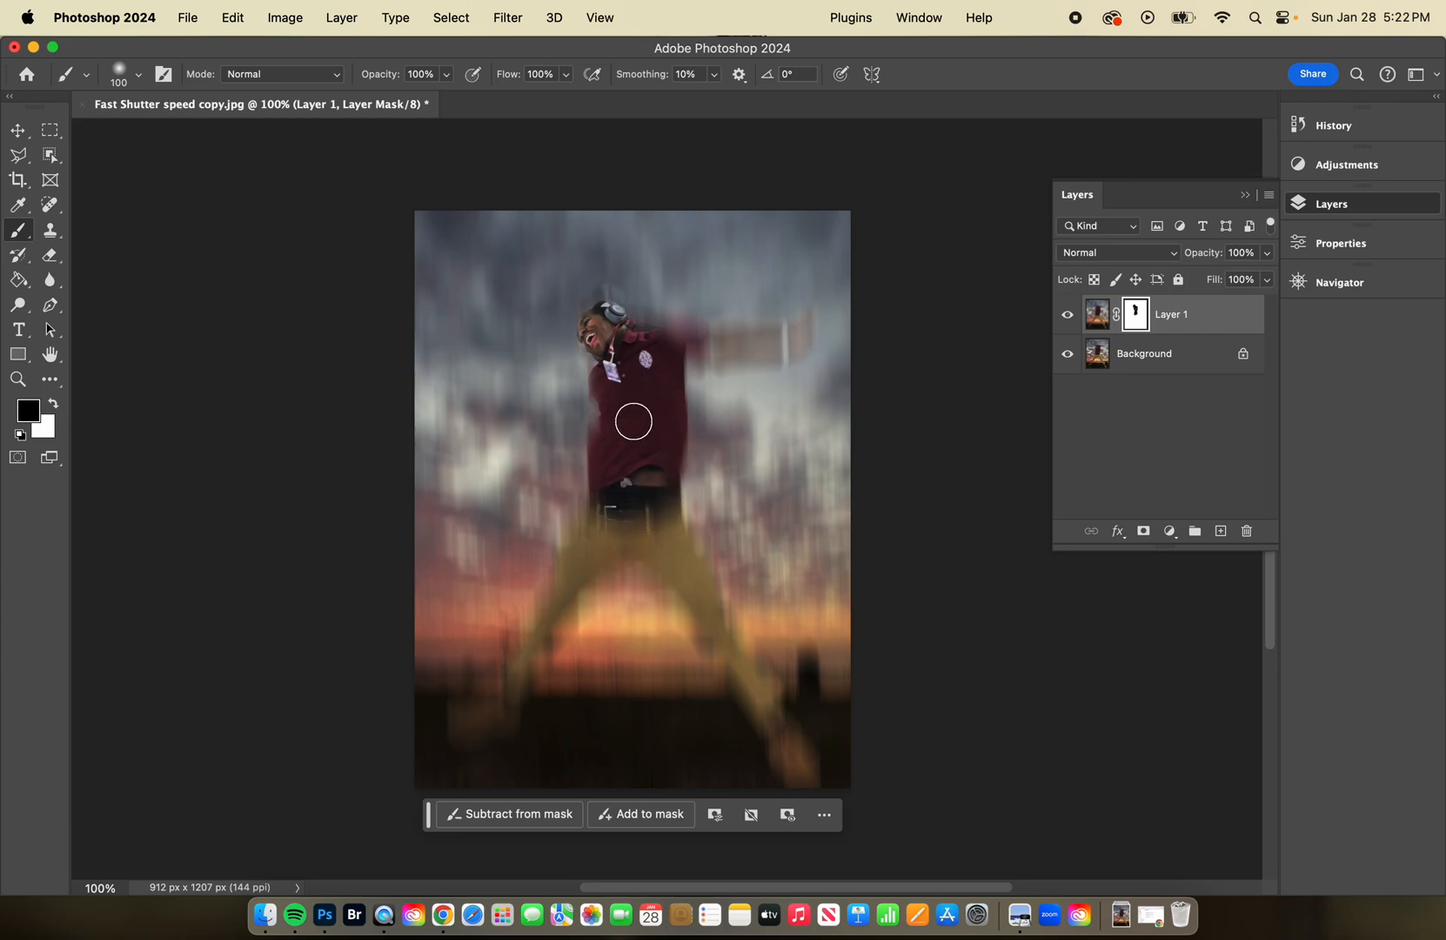
key(bracketleft)
key(bracketleft)
key(bracketleft)
mouse_move(616, 298)
mouse_down()
mouse_move(677, 344)
mouse_move(801, 339)
mouse_up()
mouse_move(622, 377)
mouse_down()
mouse_move(617, 429)
mouse_move(604, 407)
mouse_move(619, 407)
mouse_up()
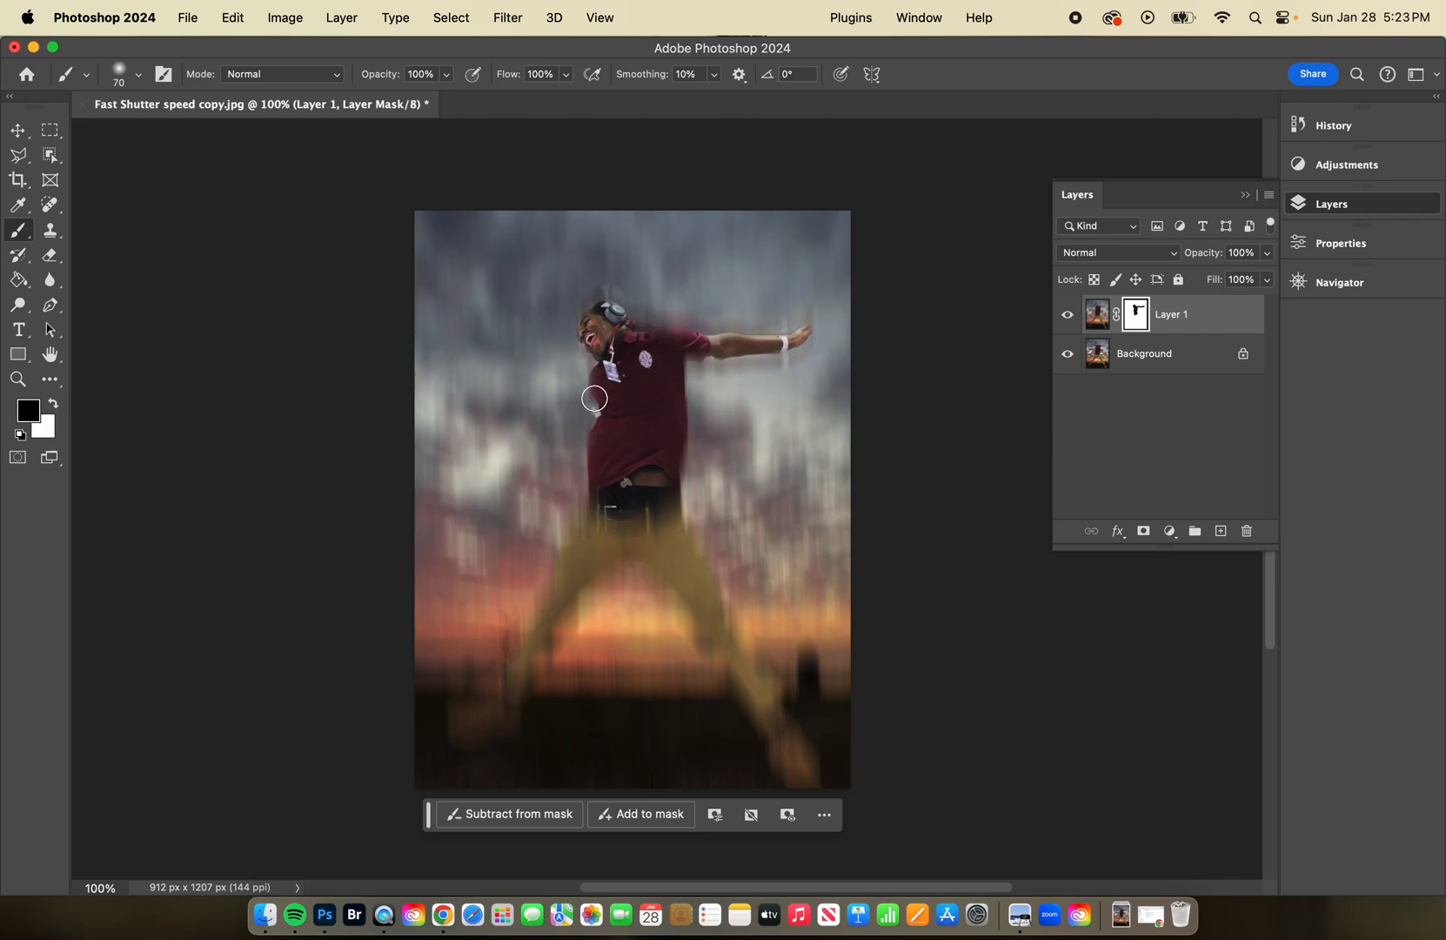
Paint white on the mask beside the shirt's edge below the face to restore the background blur.
click(53, 407)
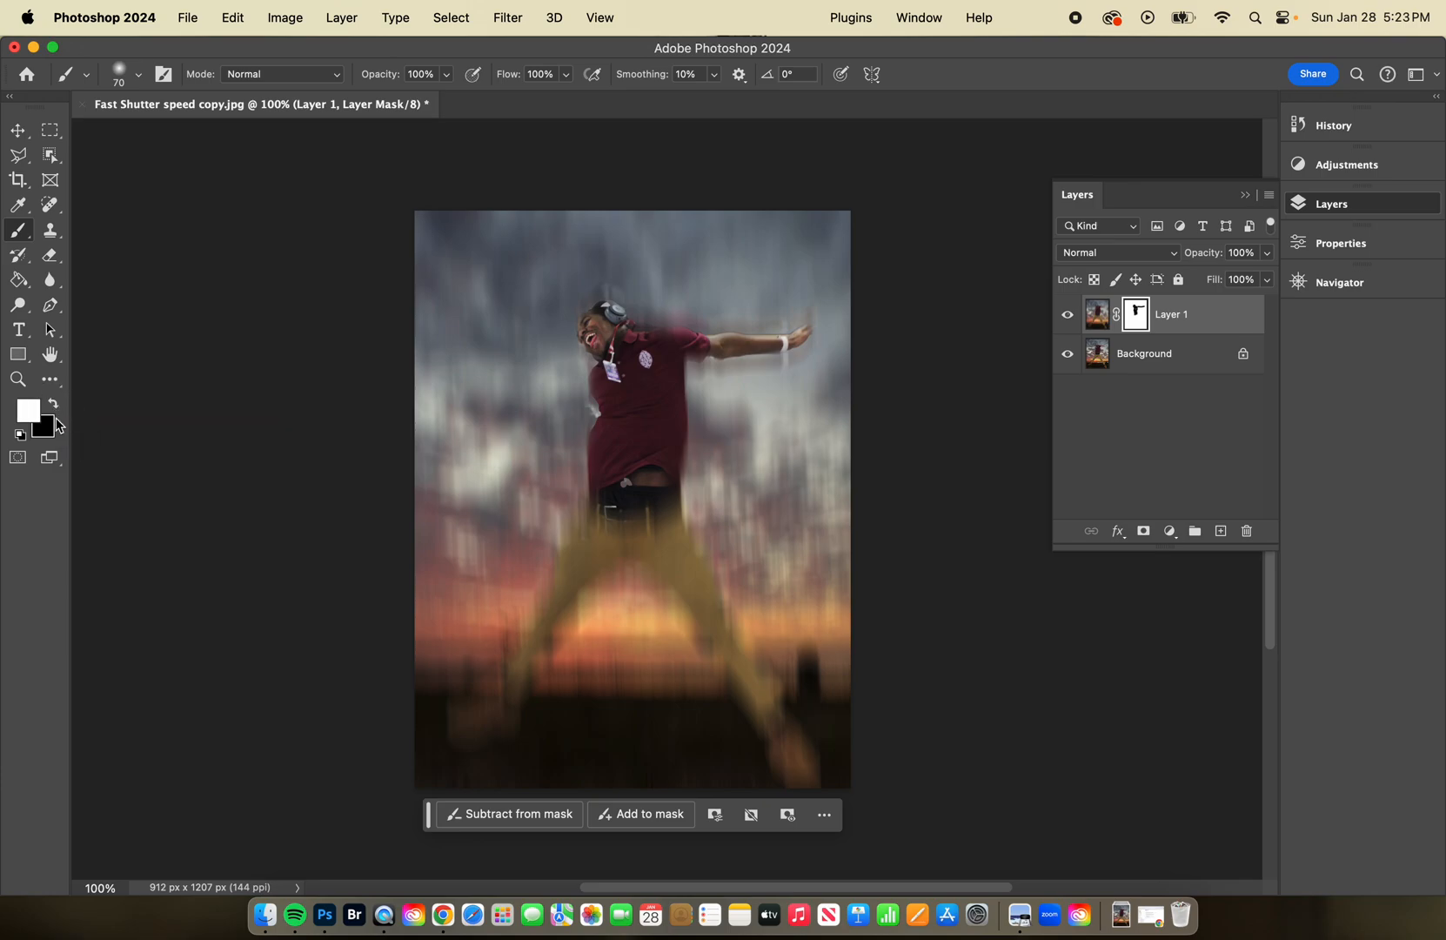
mouse_move(596, 409)
mouse_down()
mouse_move(584, 452)
mouse_move(573, 377)
mouse_up()
Paint black on the mask down both trouser legs to the shoes to bring them into focus.
click(56, 406)
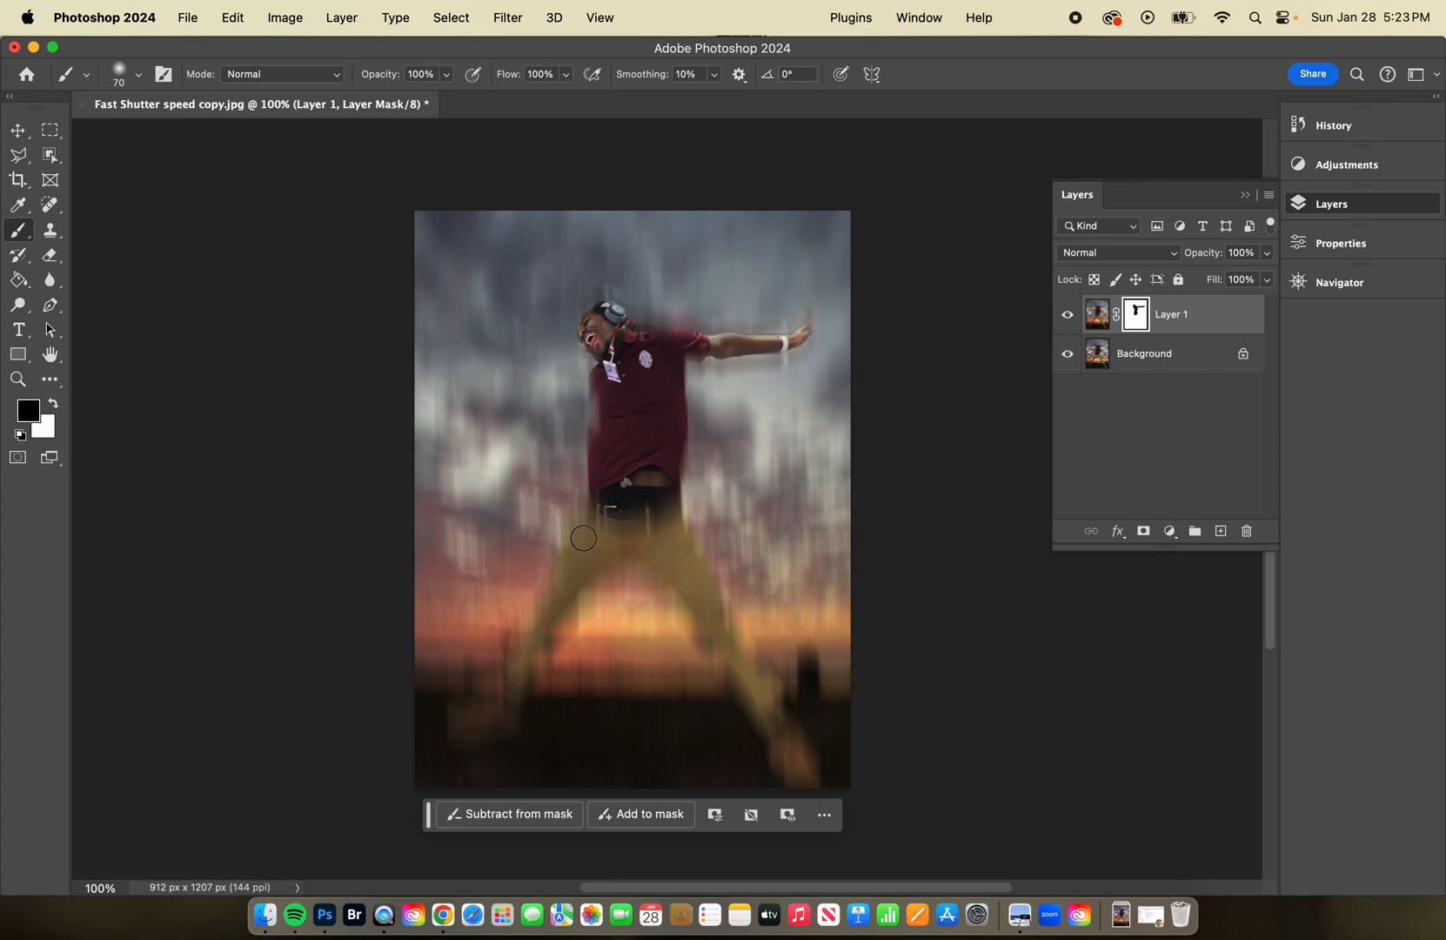
mouse_move(633, 504)
mouse_down()
mouse_move(600, 526)
mouse_move(497, 710)
mouse_move(479, 715)
mouse_up()
drag(652, 533, 803, 771)
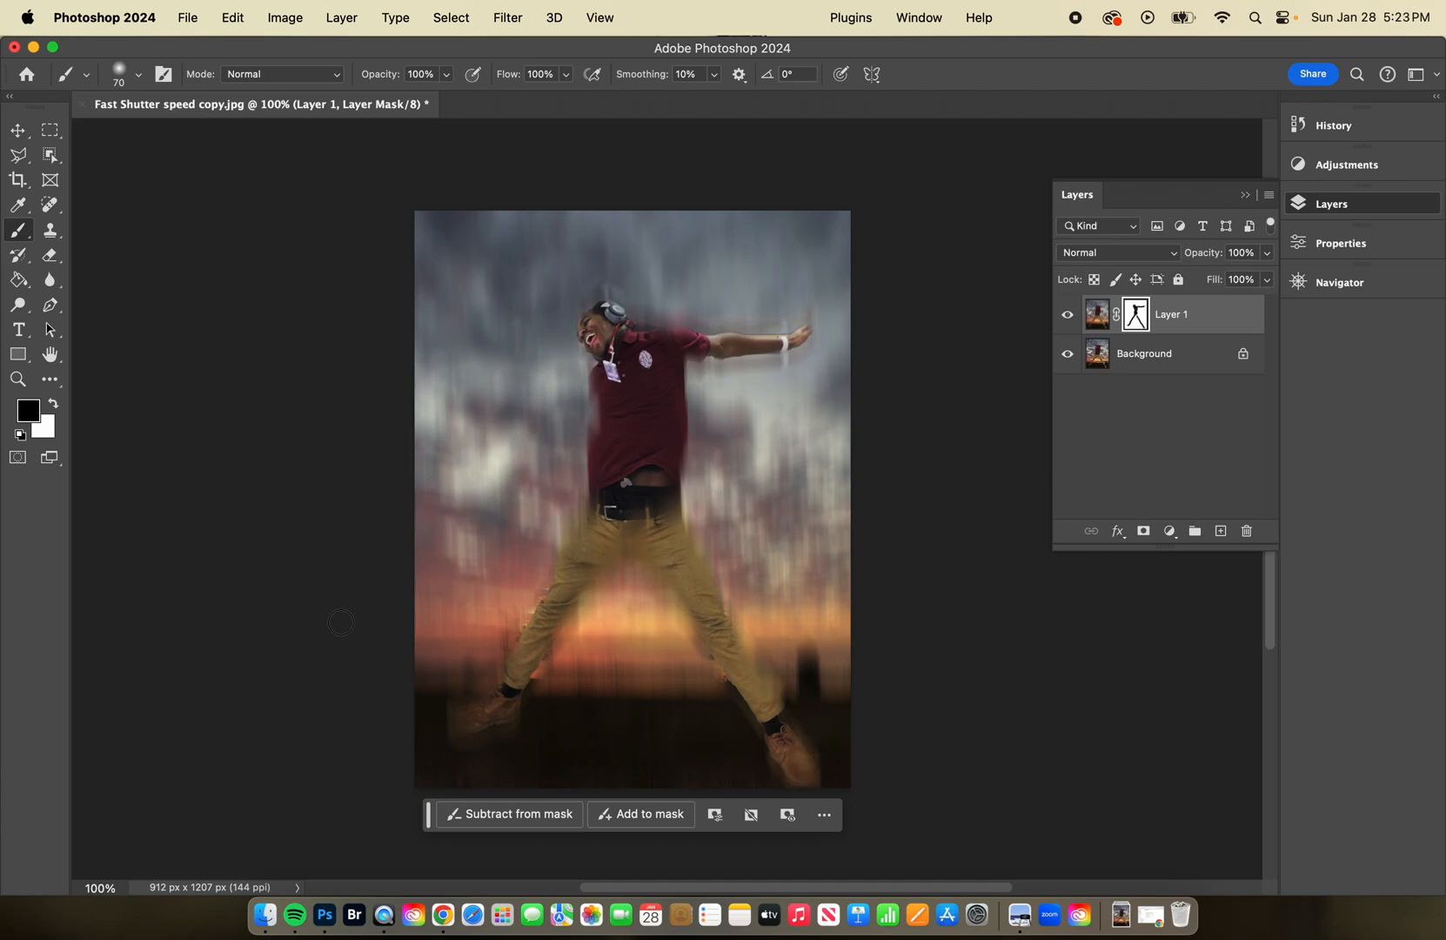
Paint white on the mask along both edges of the jumper's lower leg in the image's left half to restore the blur.
click(56, 404)
key(super+equal)
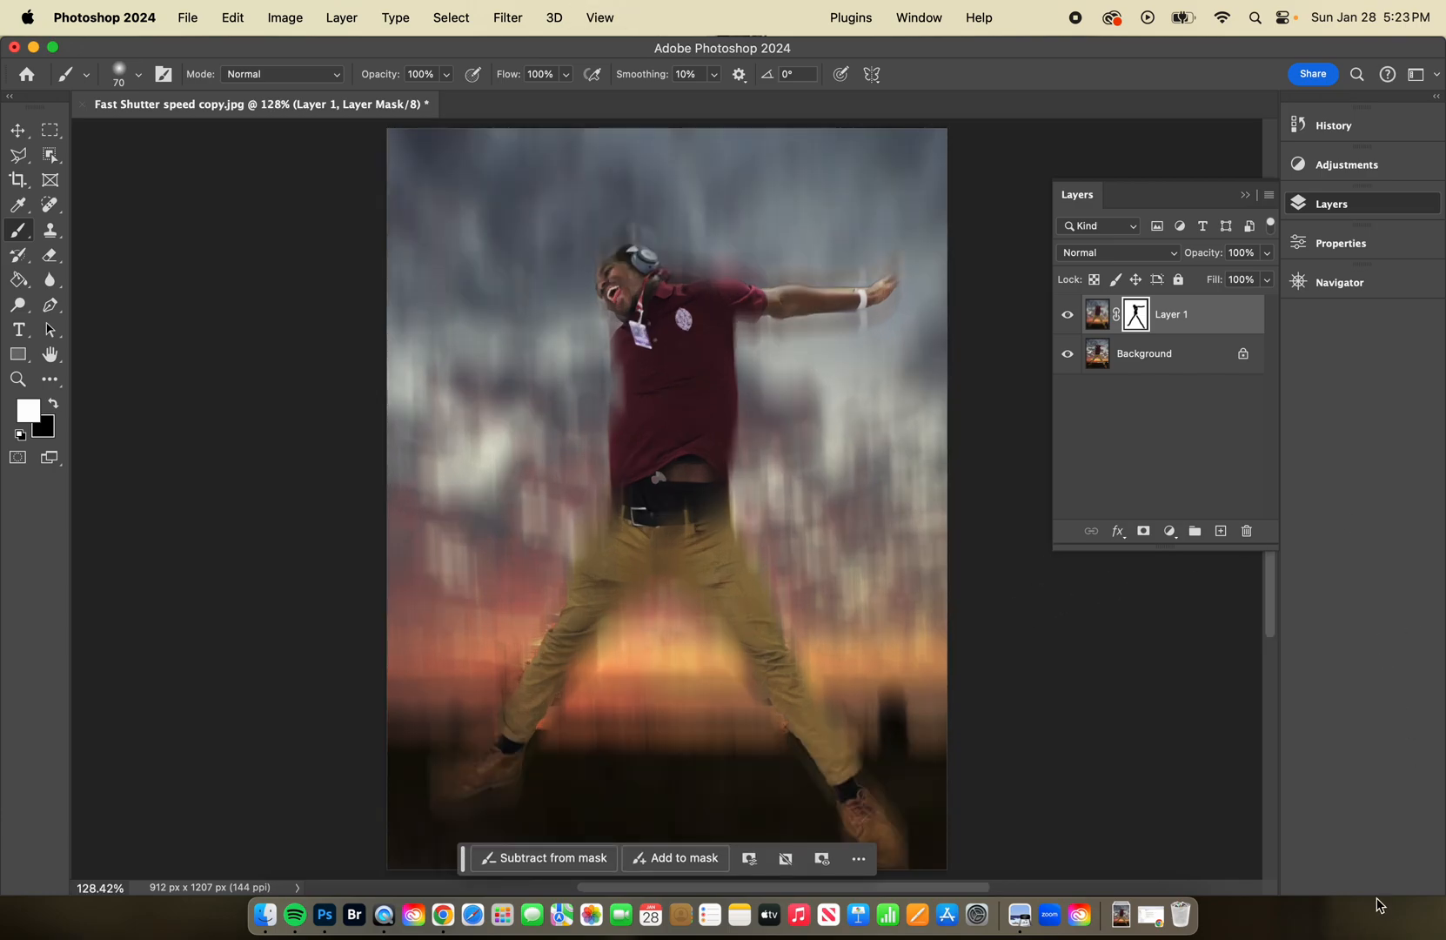
click(1336, 282)
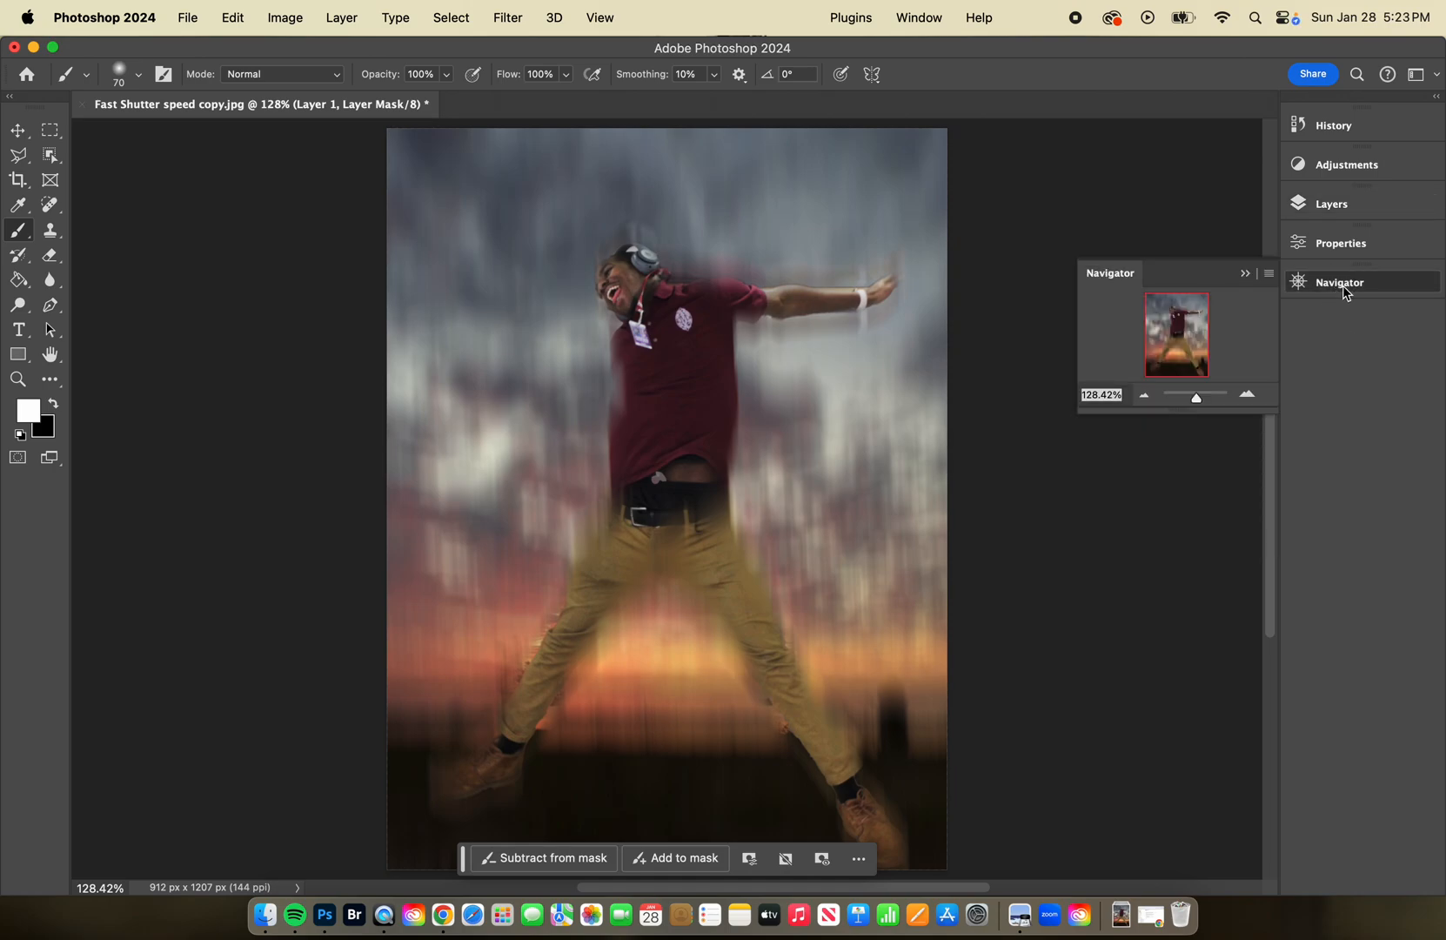
drag(1199, 406, 1205, 400)
drag(1180, 340, 1168, 365)
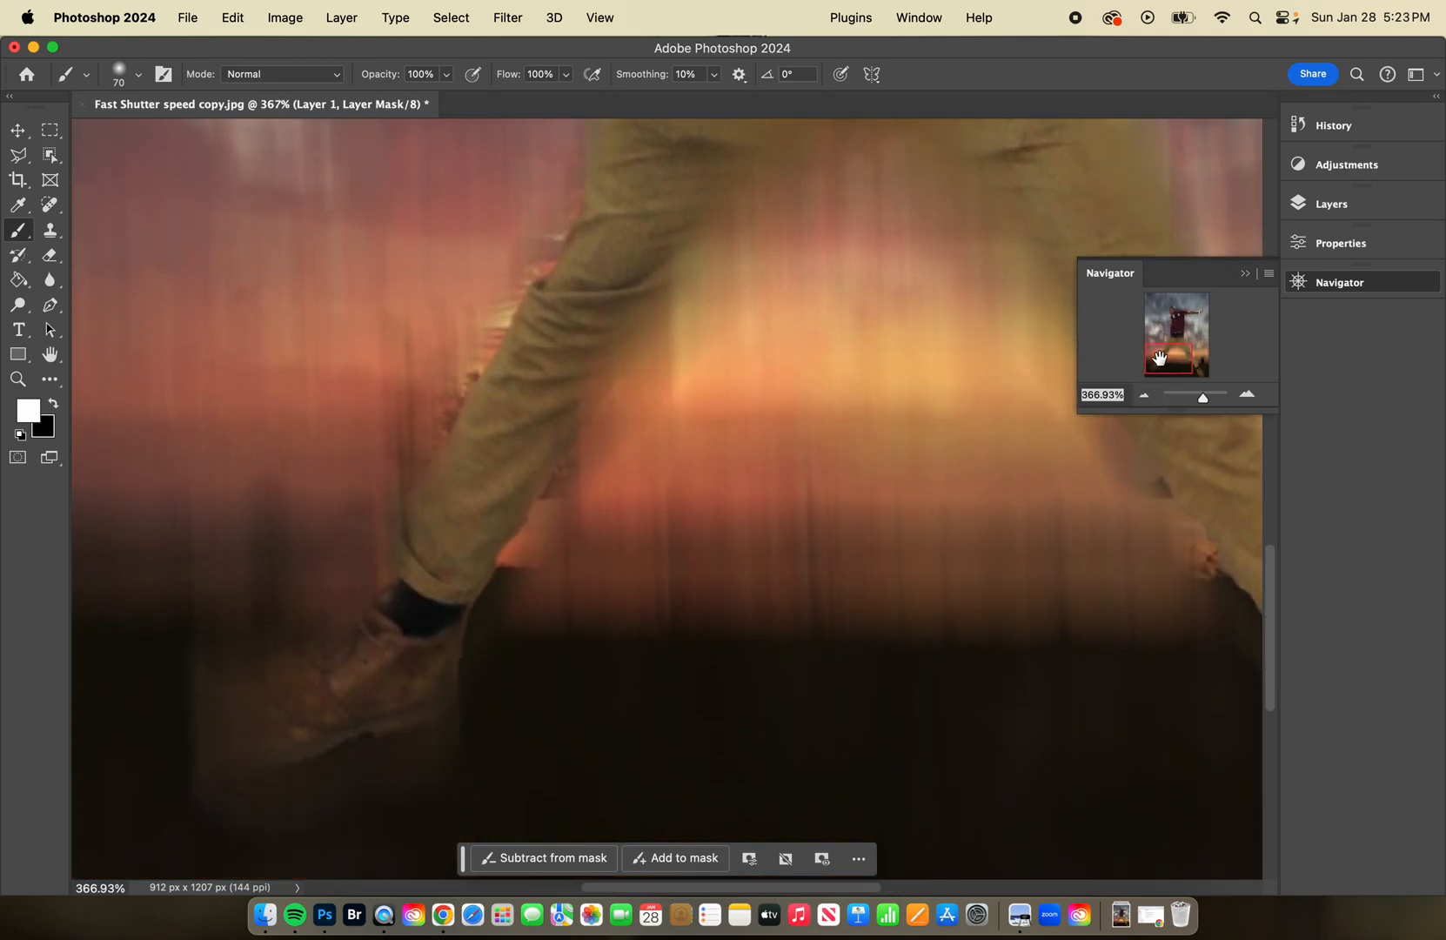
mouse_move(528, 240)
mouse_down()
mouse_move(442, 395)
mouse_move(406, 427)
mouse_move(396, 483)
mouse_up()
mouse_move(596, 500)
mouse_down()
mouse_move(561, 527)
mouse_move(523, 597)
mouse_move(463, 736)
mouse_move(481, 729)
mouse_up()
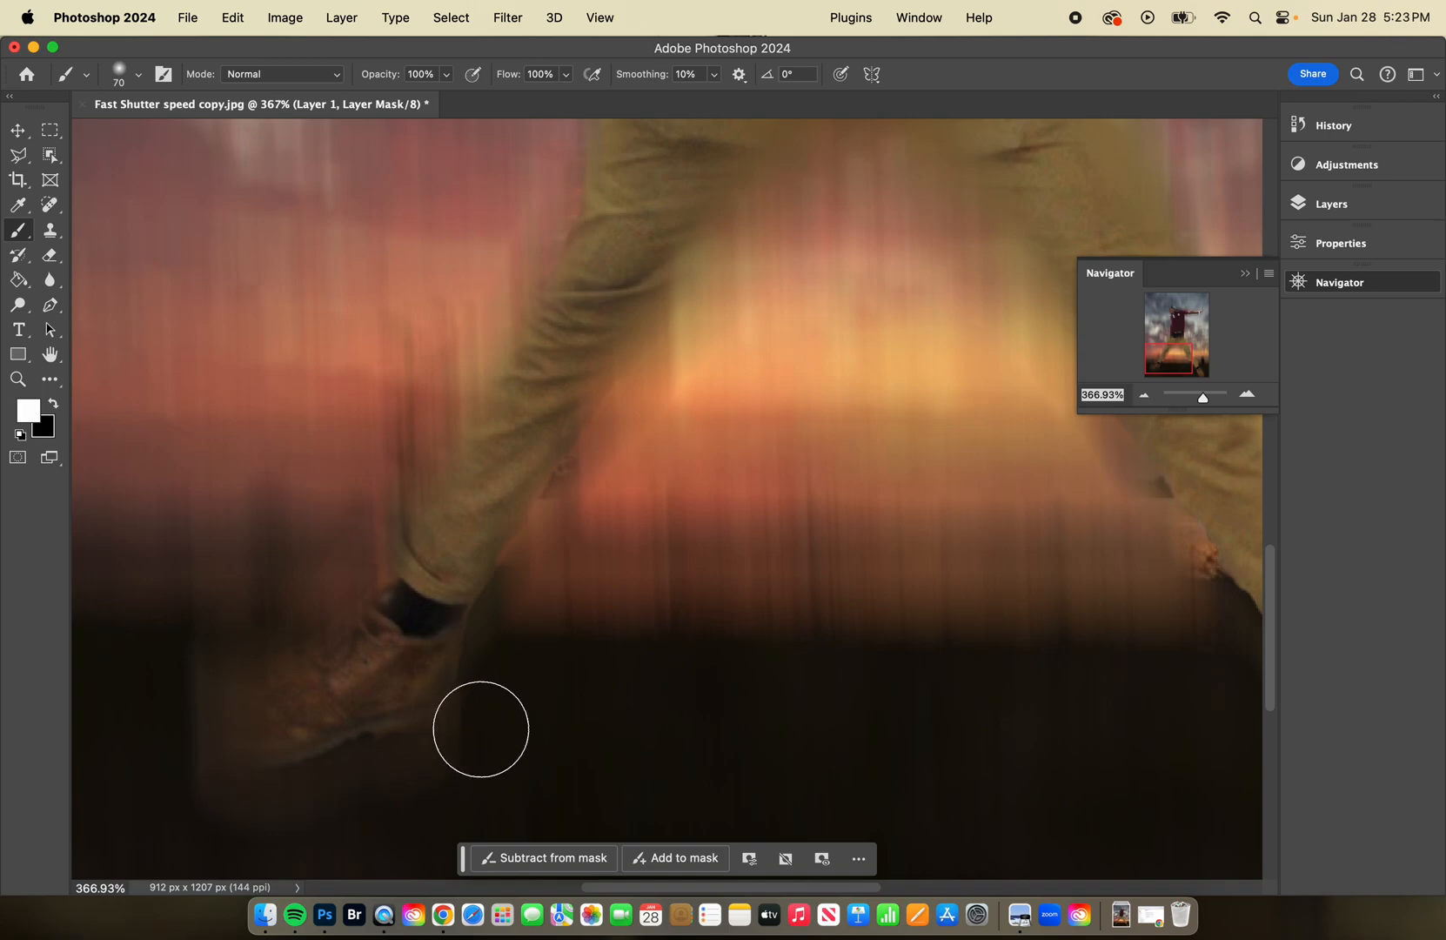
Reduce the brush to 45 px and paint black over the shoe on that leg to bring it into focus.
click(53, 403)
key(bracketleft)
key(bracketleft)
key(bracketleft)
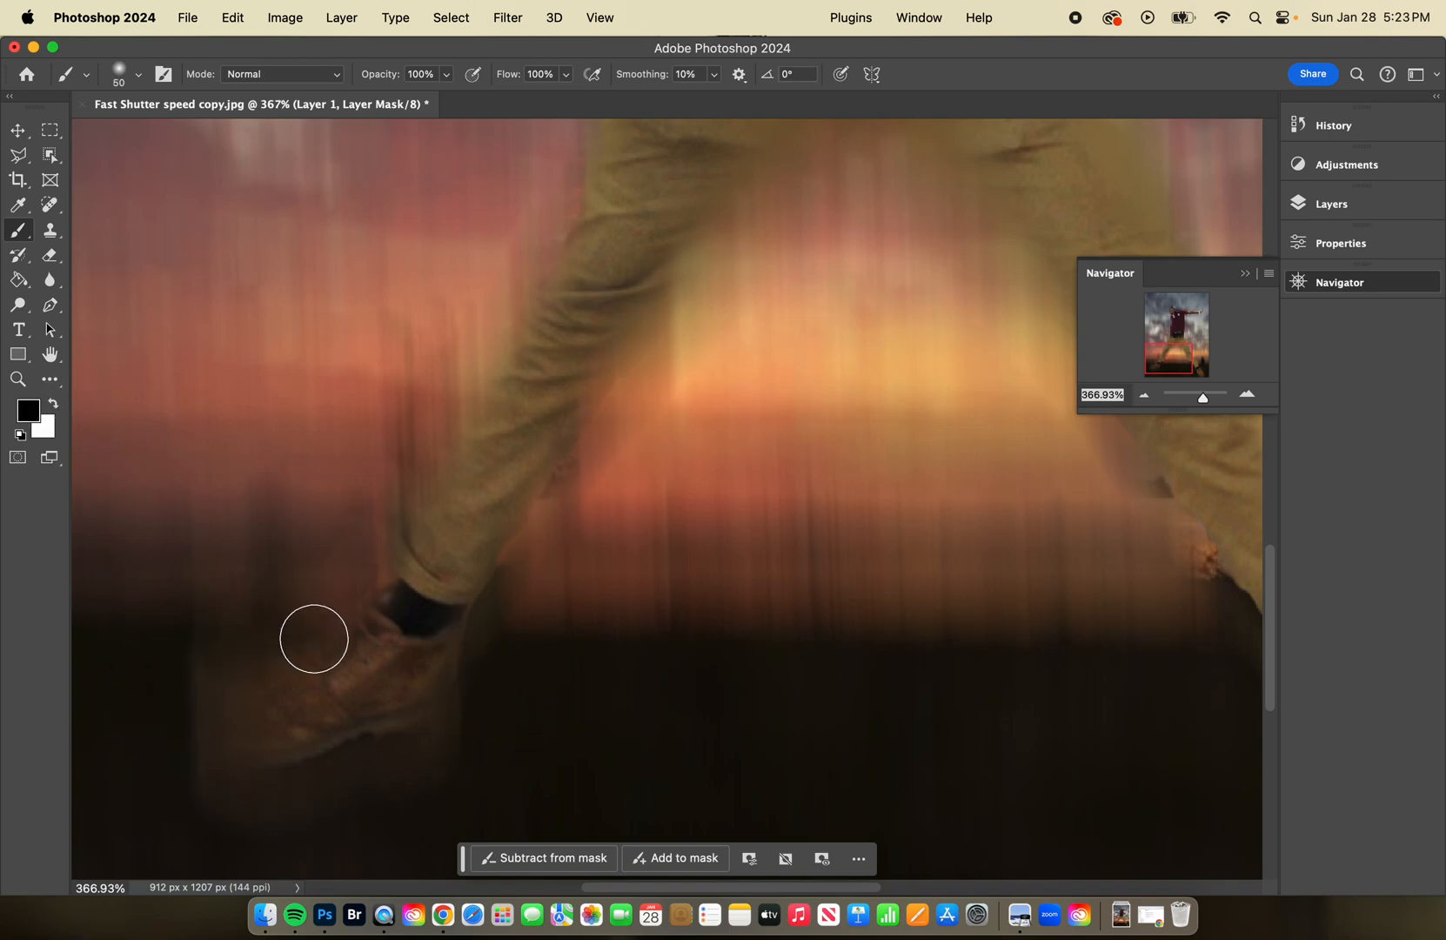
mouse_move(284, 721)
mouse_down()
mouse_move(245, 725)
mouse_move(358, 693)
mouse_up()
Restore the blur along the inner edge of the other leg by painting white on the mask down to the shoe.
scroll(478, 572, right, 10)
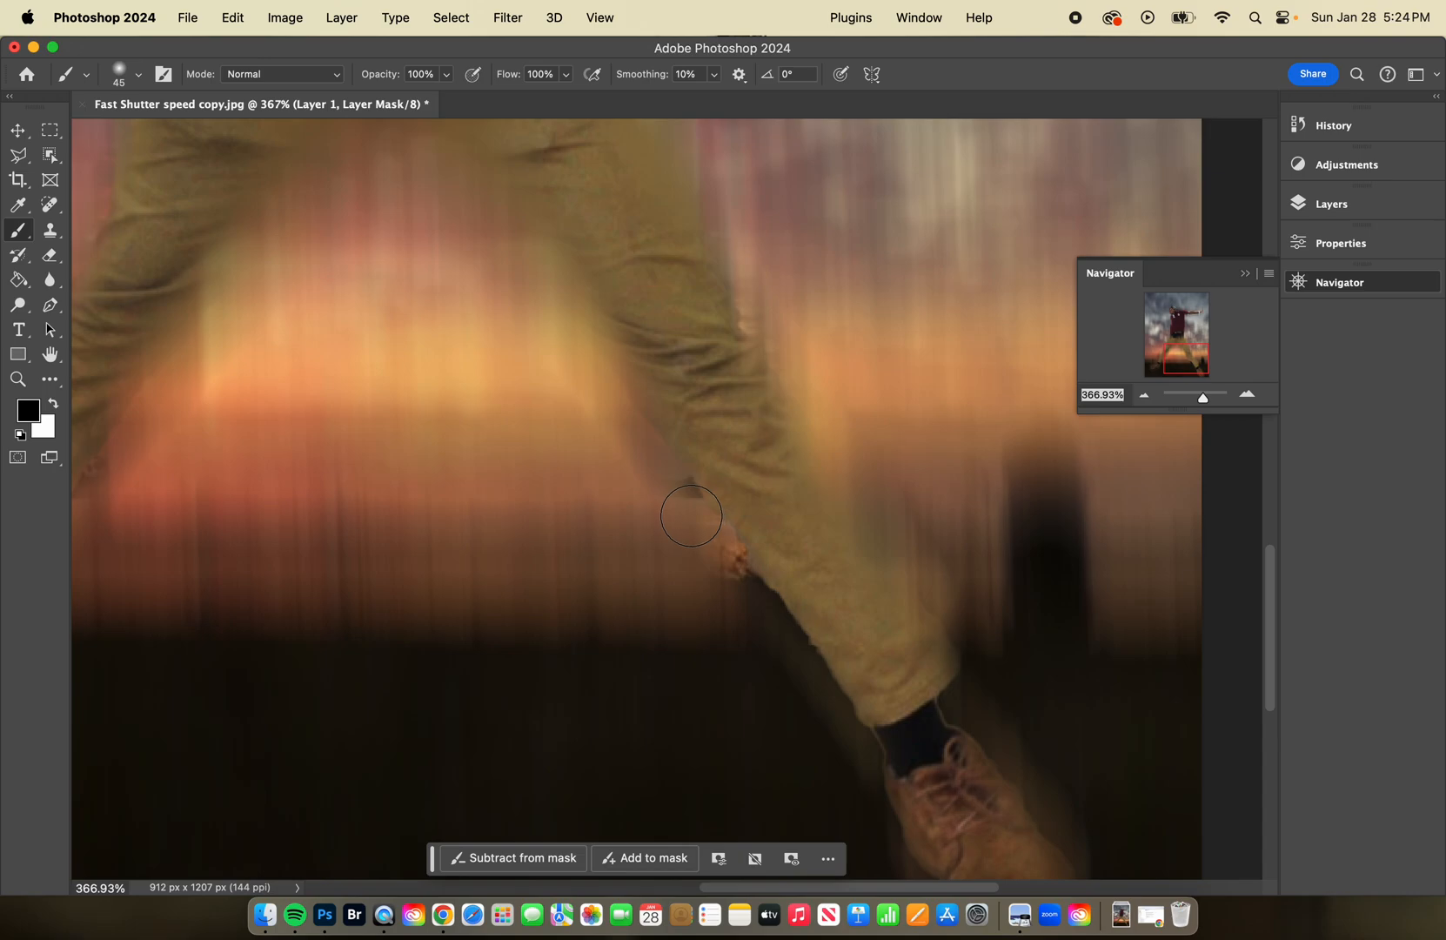
drag(689, 508, 678, 494)
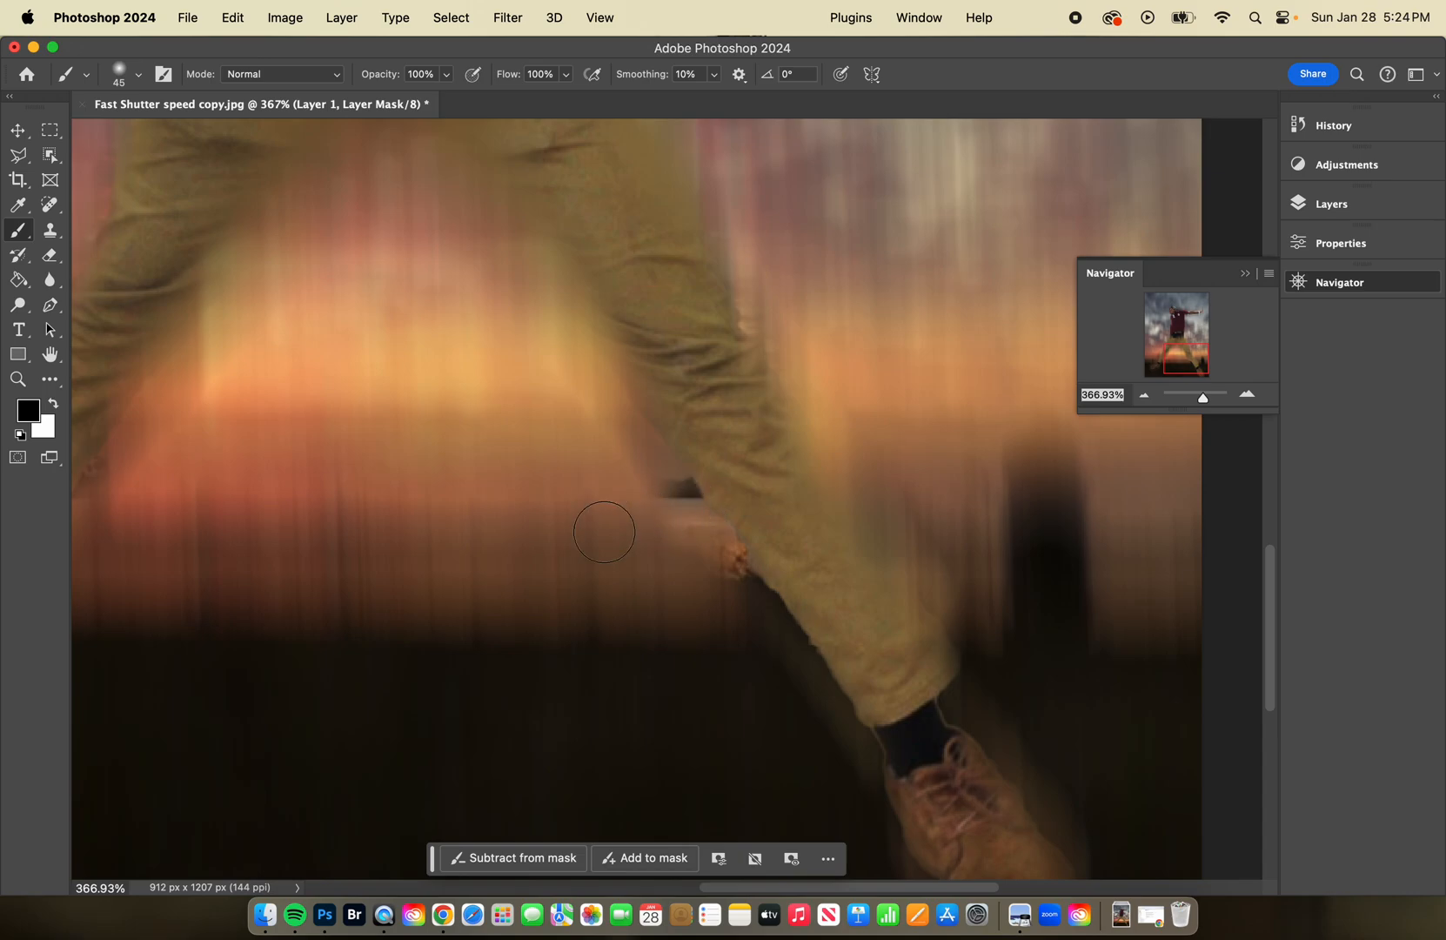
click(55, 406)
mouse_move(613, 442)
mouse_down()
mouse_move(656, 455)
mouse_move(696, 502)
mouse_move(754, 616)
mouse_move(810, 670)
mouse_move(858, 790)
mouse_up()
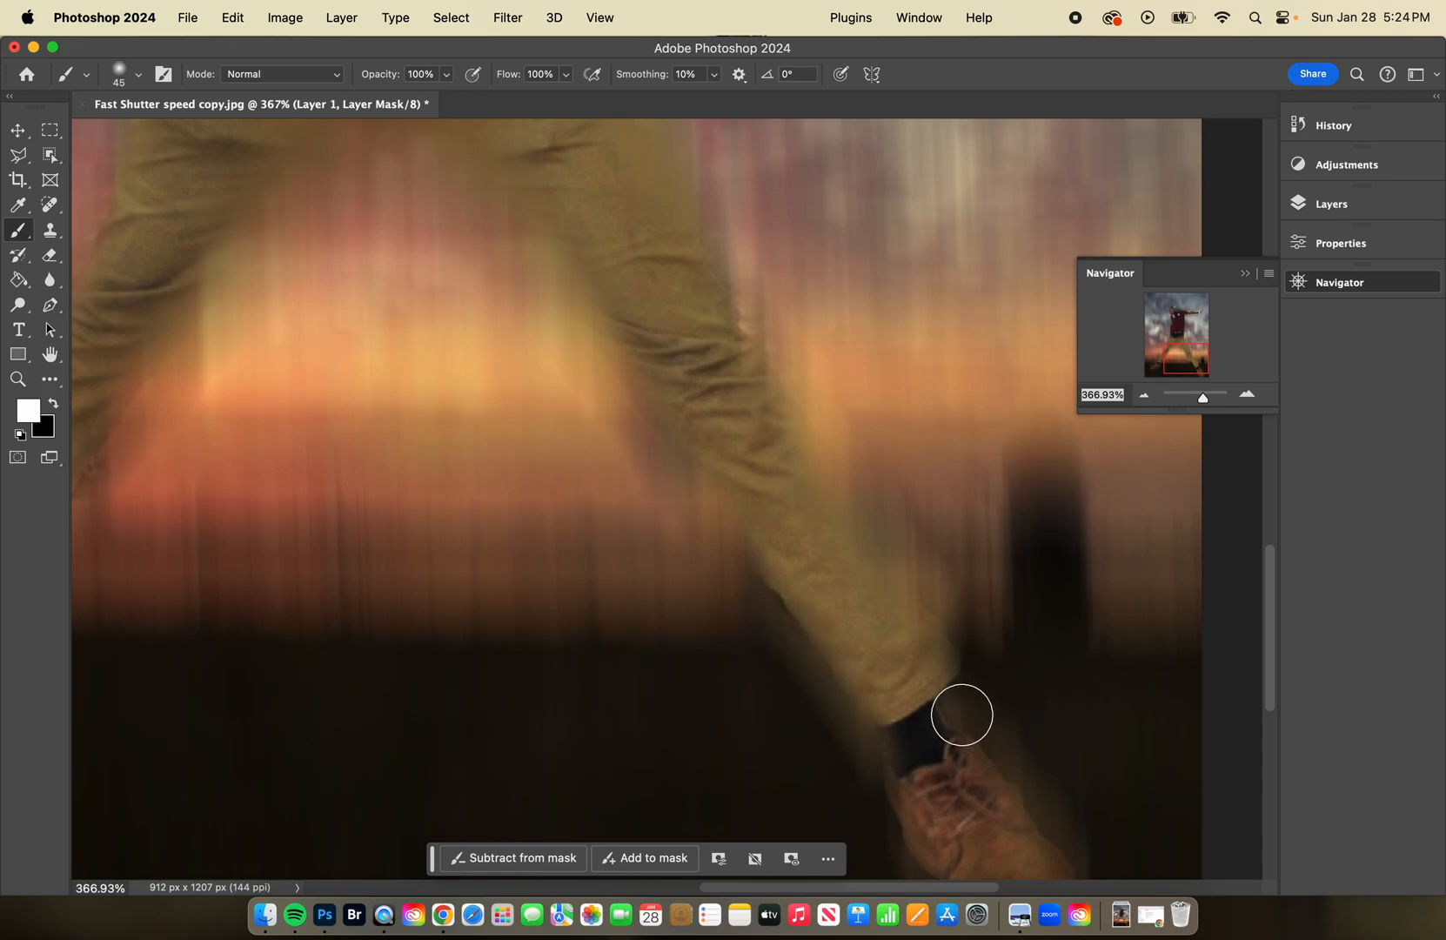
scroll(975, 773, down, 3)
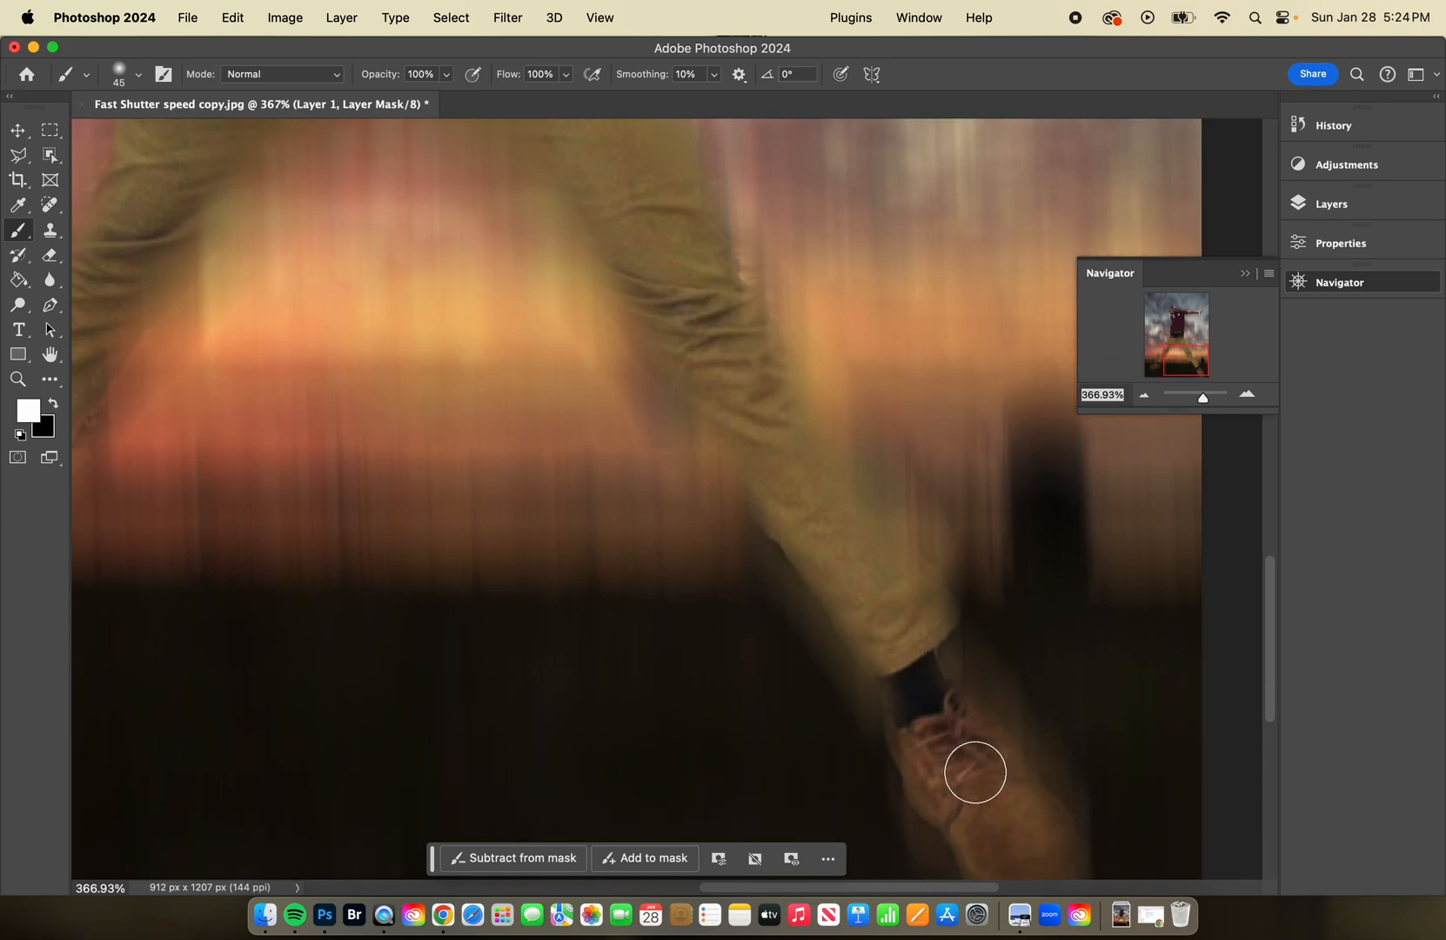
scroll(976, 768, up, 1)
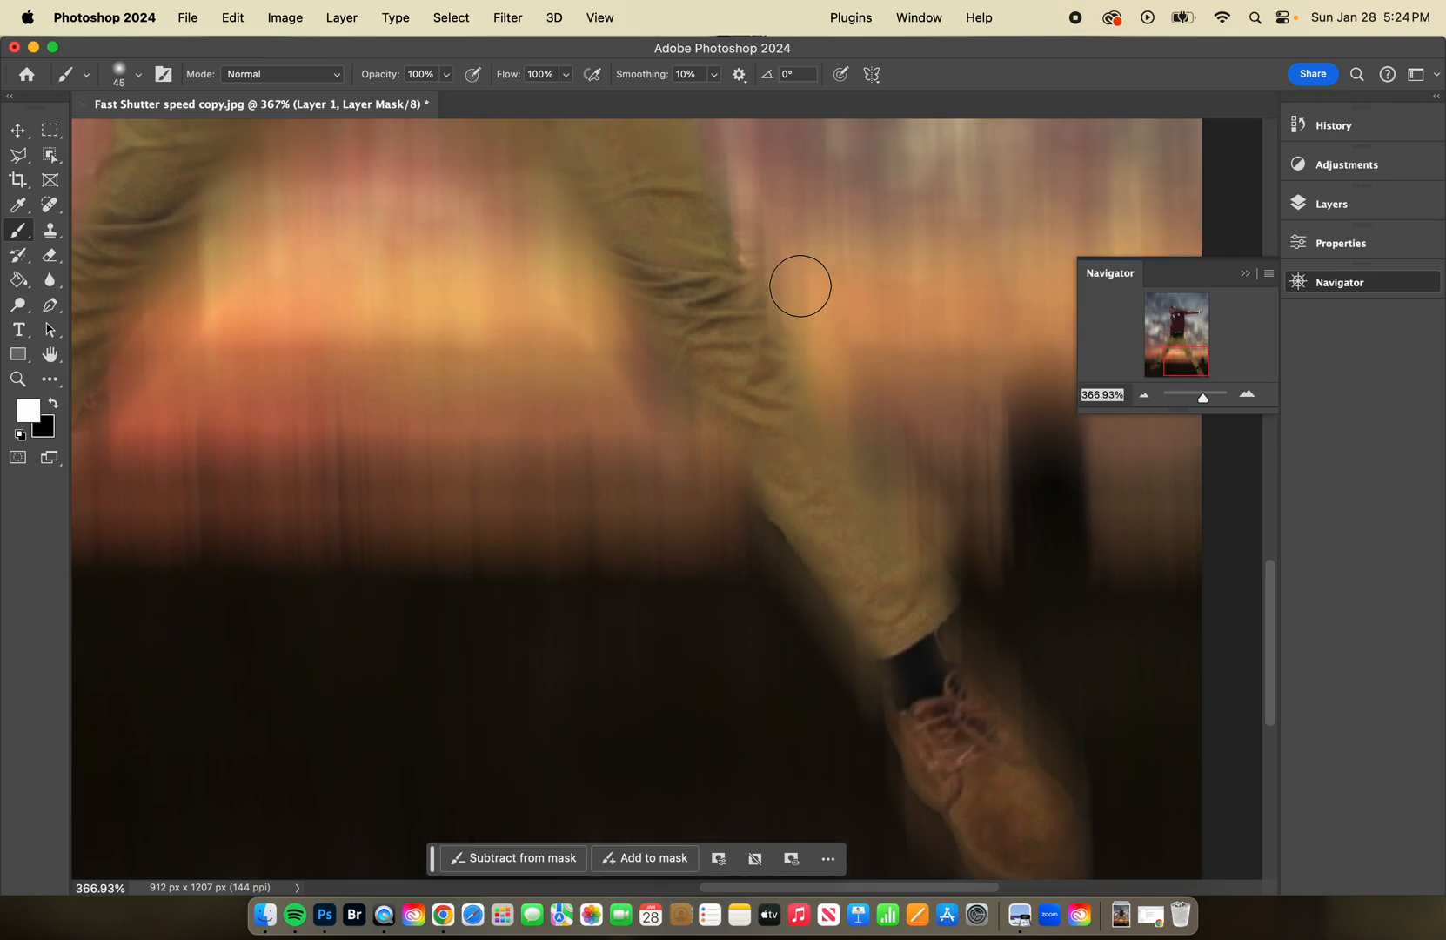
Paint black on the mask along the shirt's side below the ID badge, and make white the foreground color again.
scroll(770, 270, up, 15)
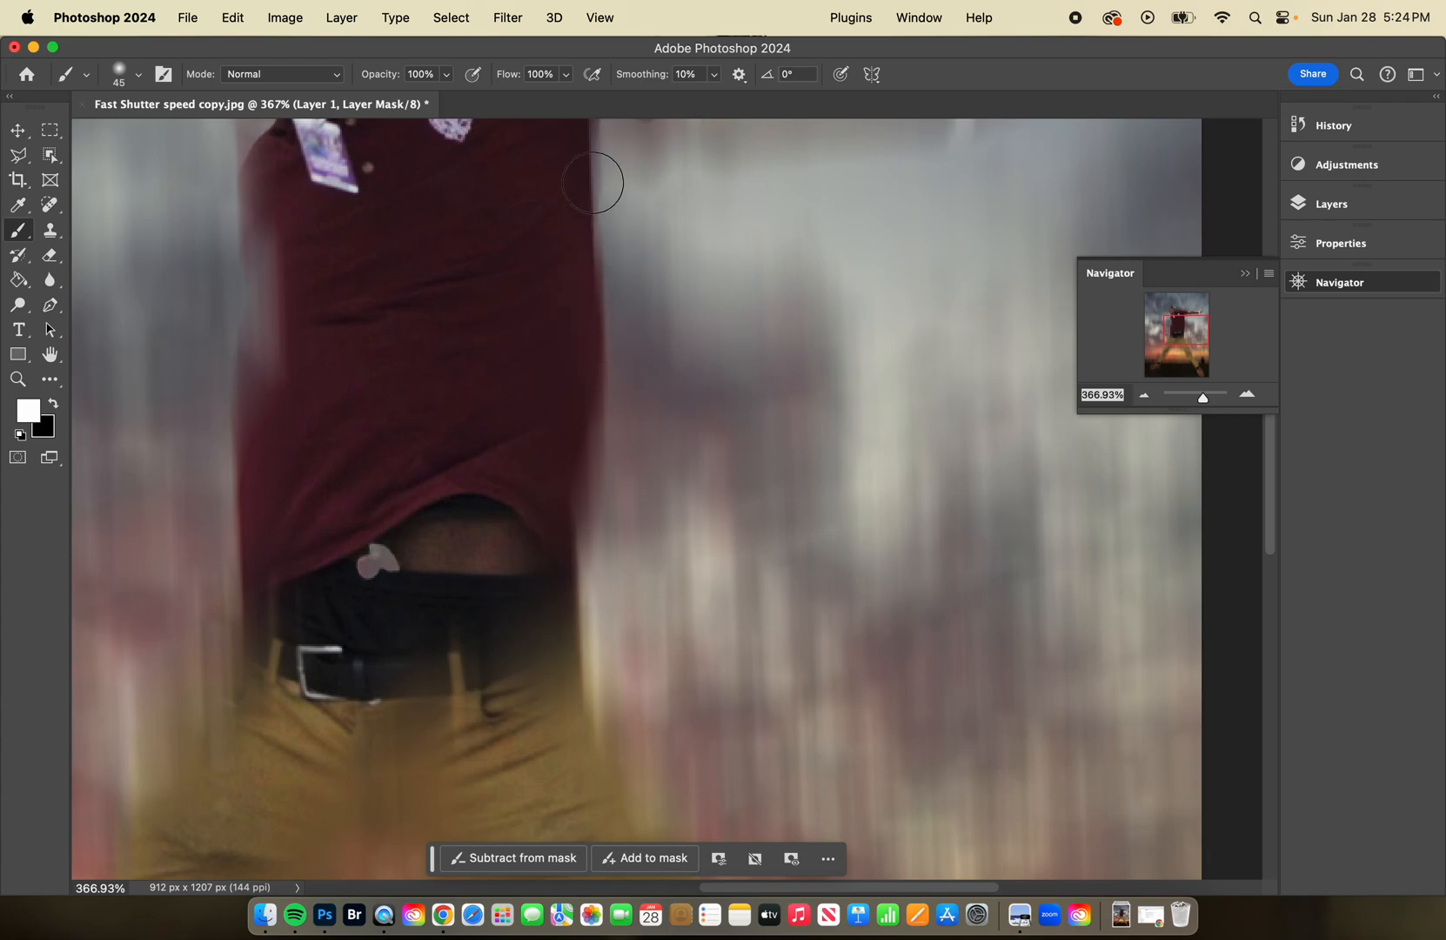
scroll(517, 236, up, 15)
scroll(518, 239, down, 10)
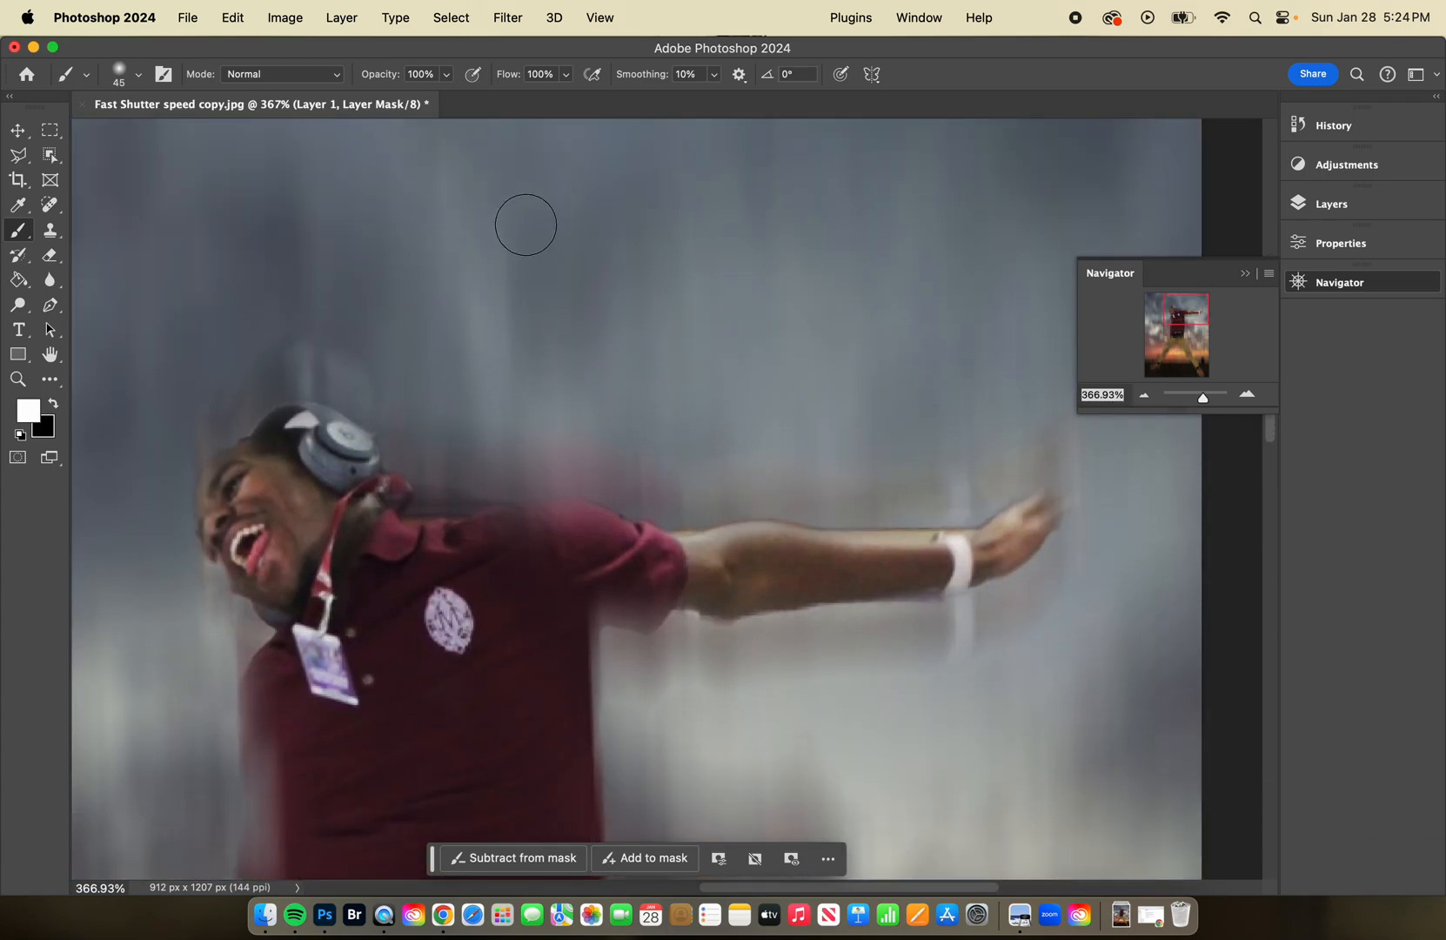
scroll(526, 223, down, 3)
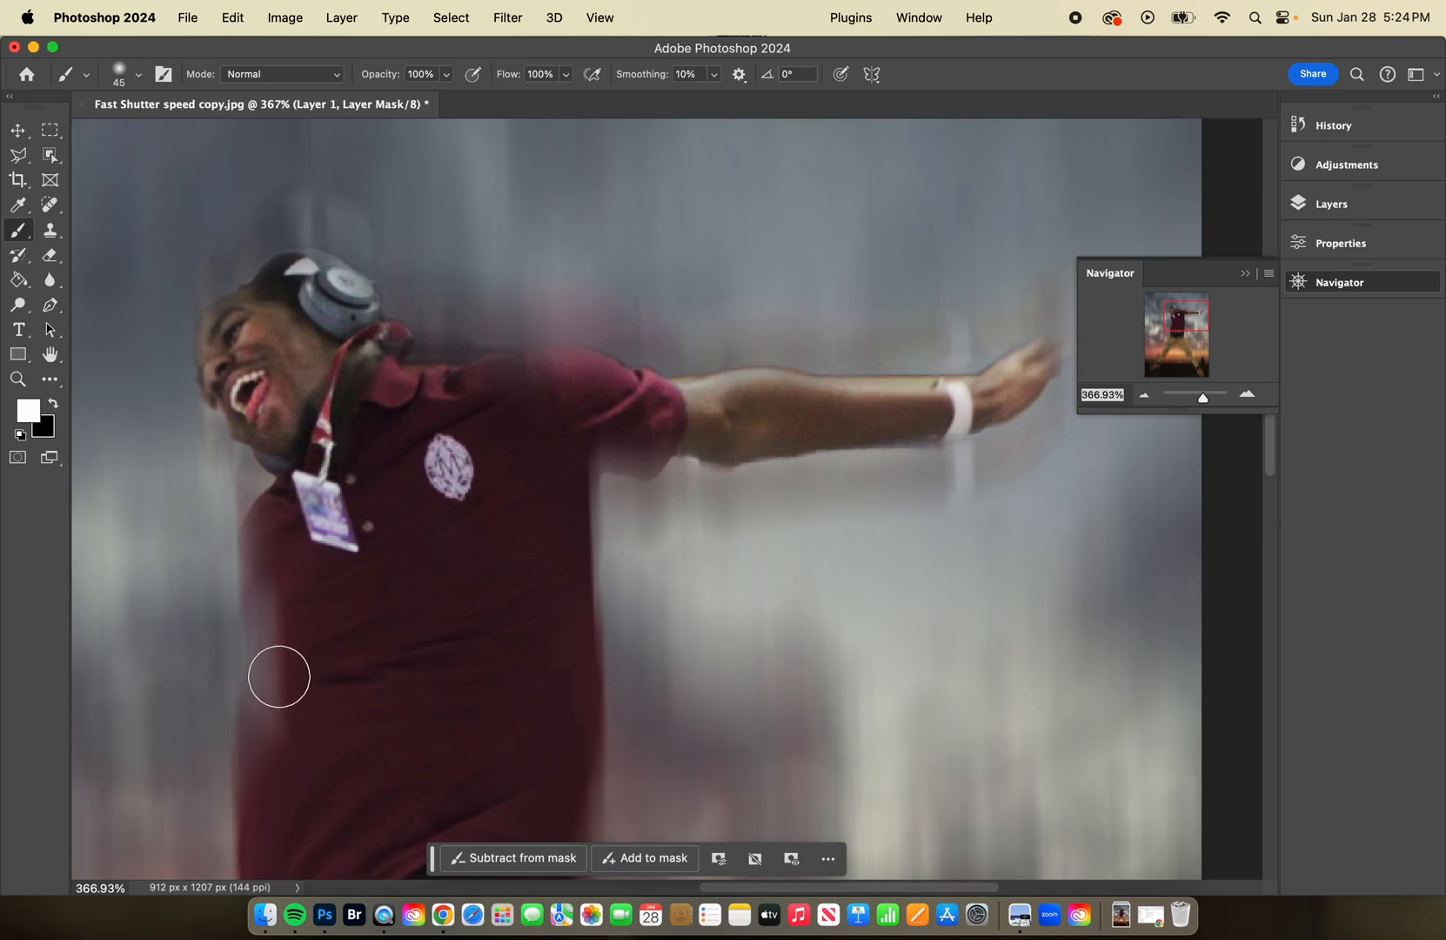
click(53, 414)
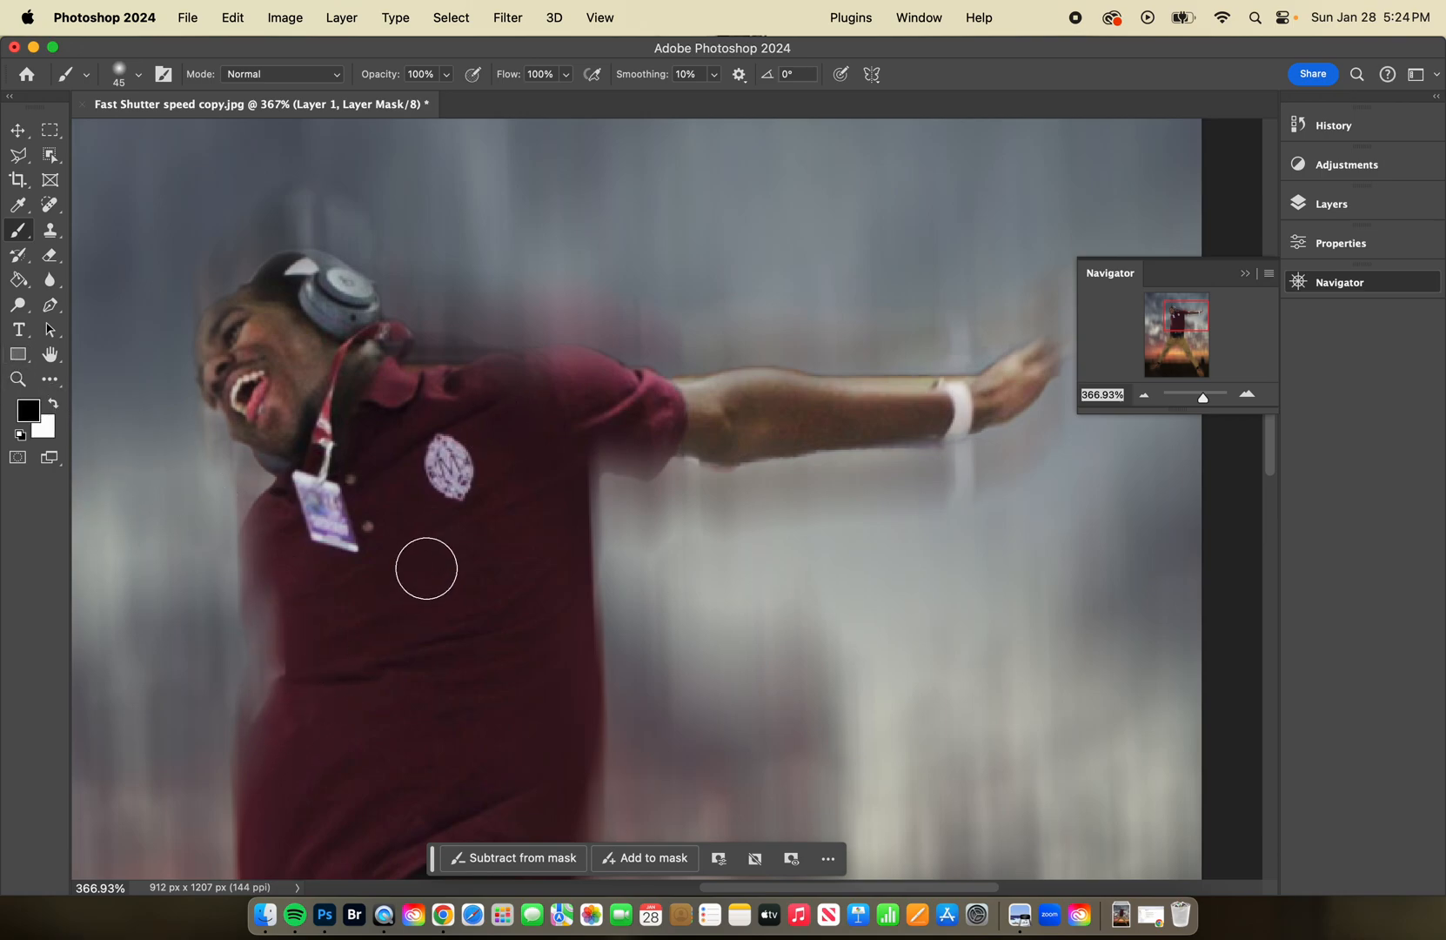
click(50, 405)
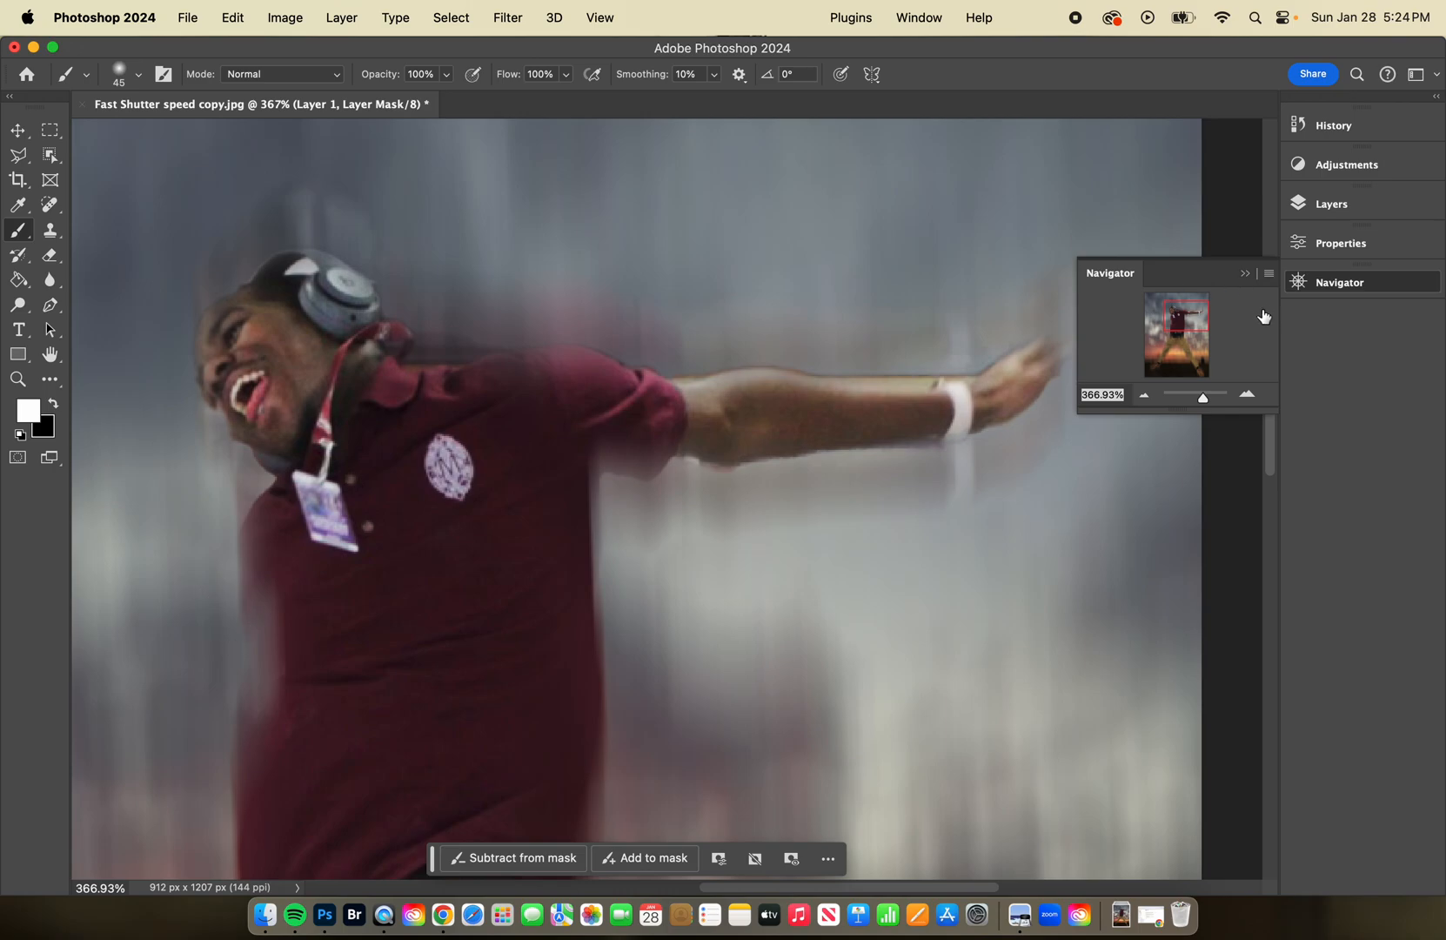
key(super+0)
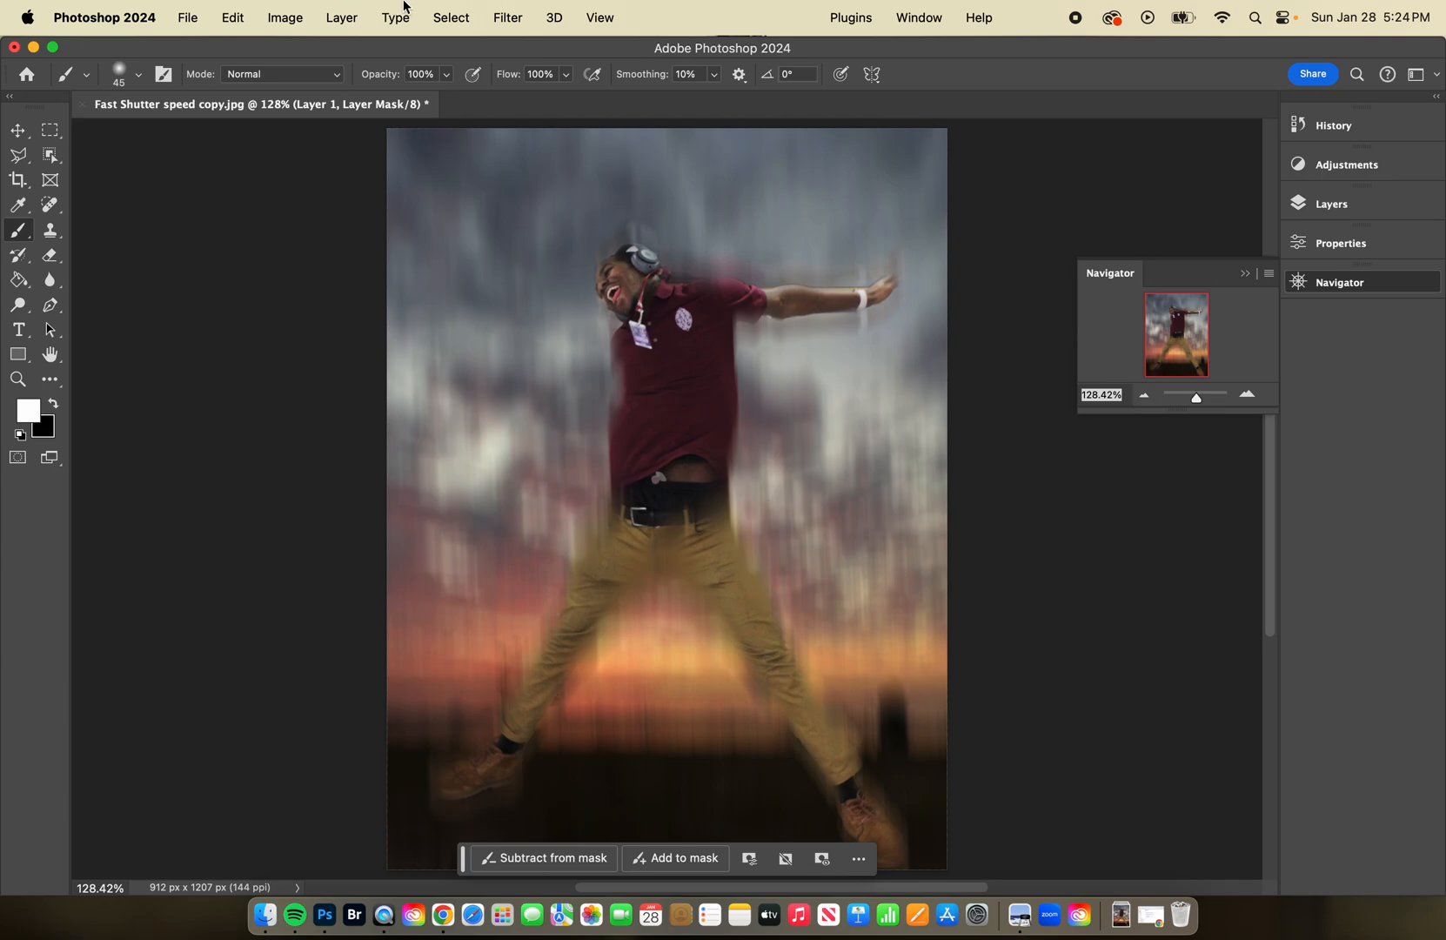
Start saving the image under the name Motion Blur in TIFF format with its layers included.
click(192, 17)
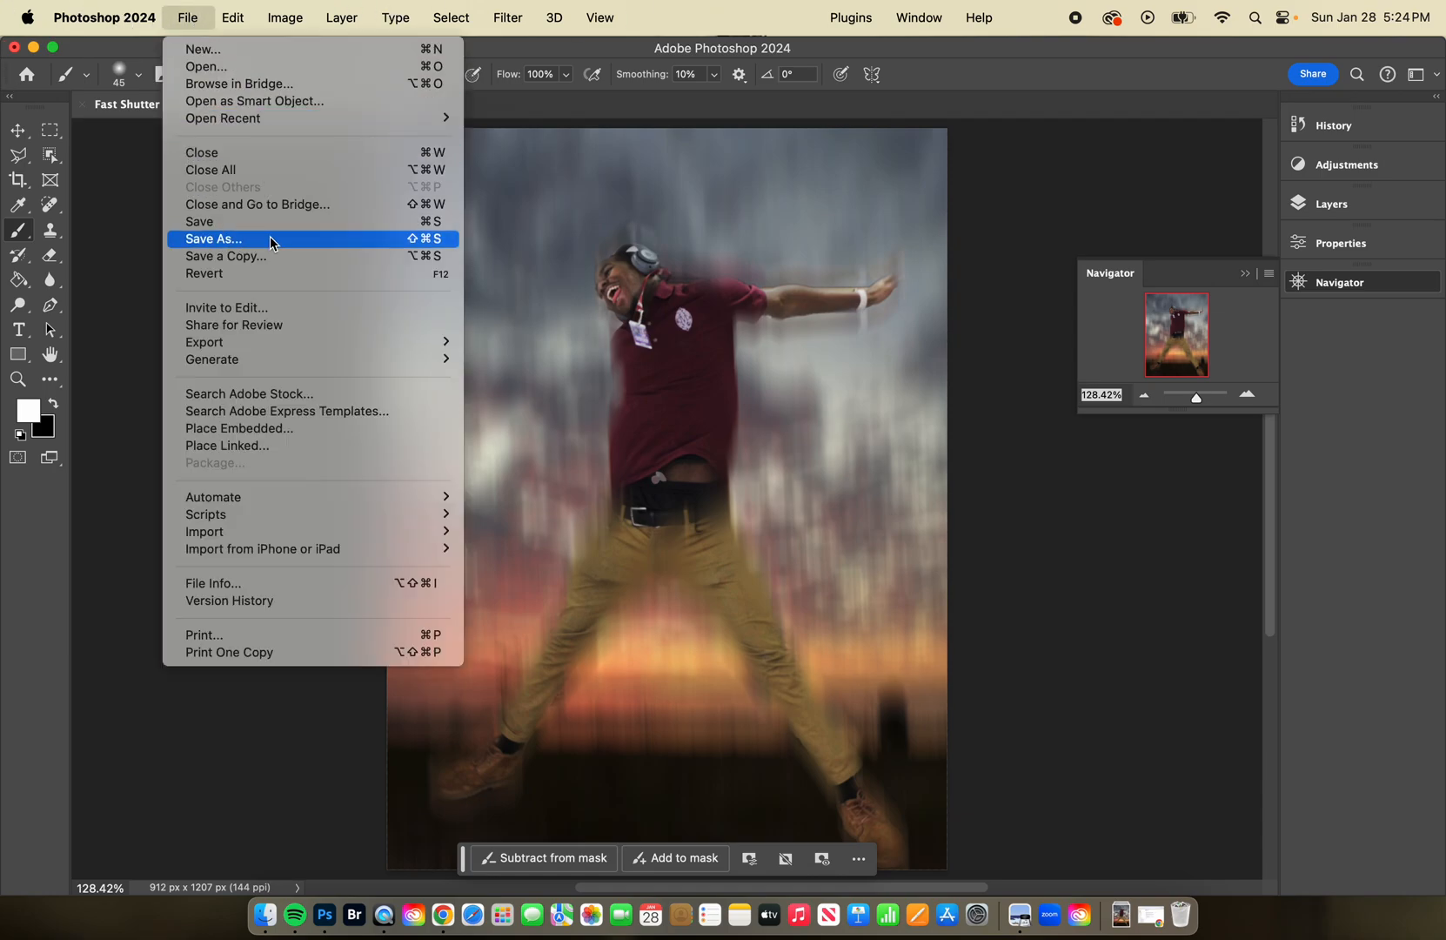
click(214, 238)
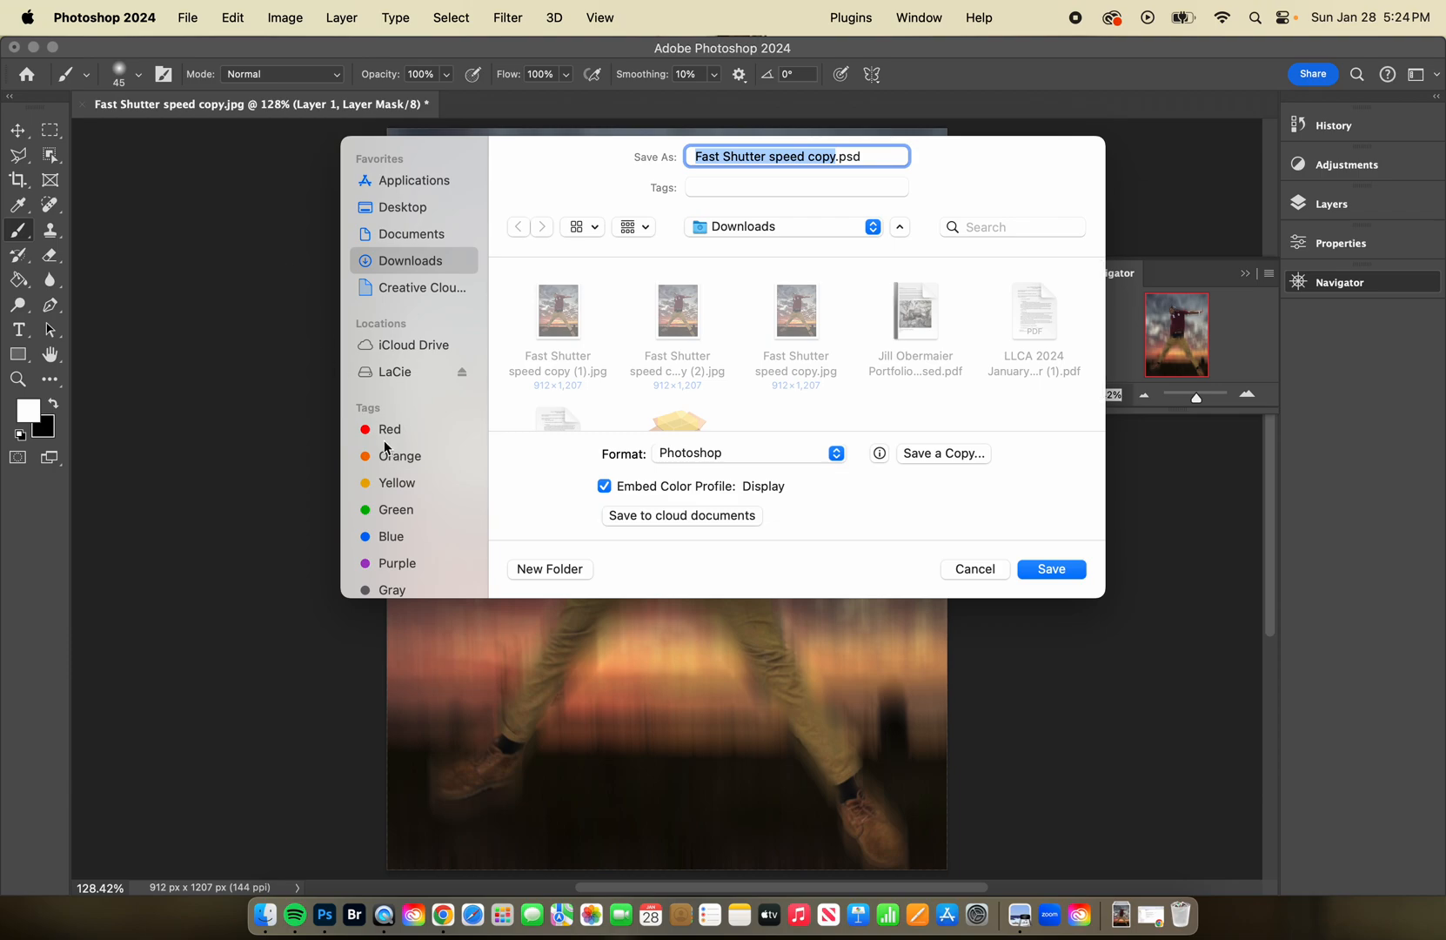
text(Mot)
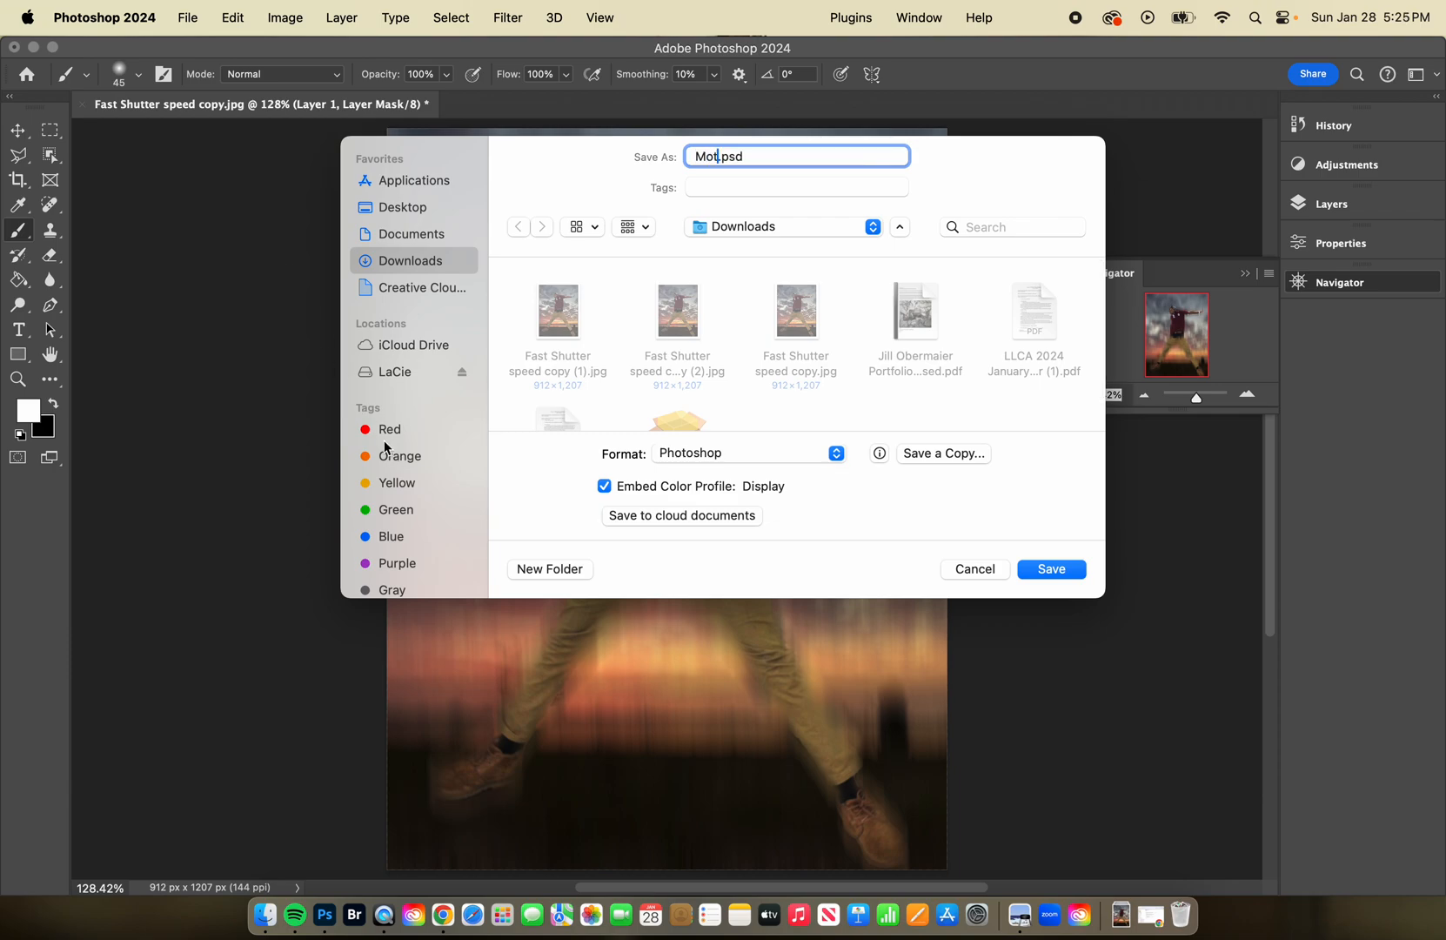
text(ion Blur)
click(957, 454)
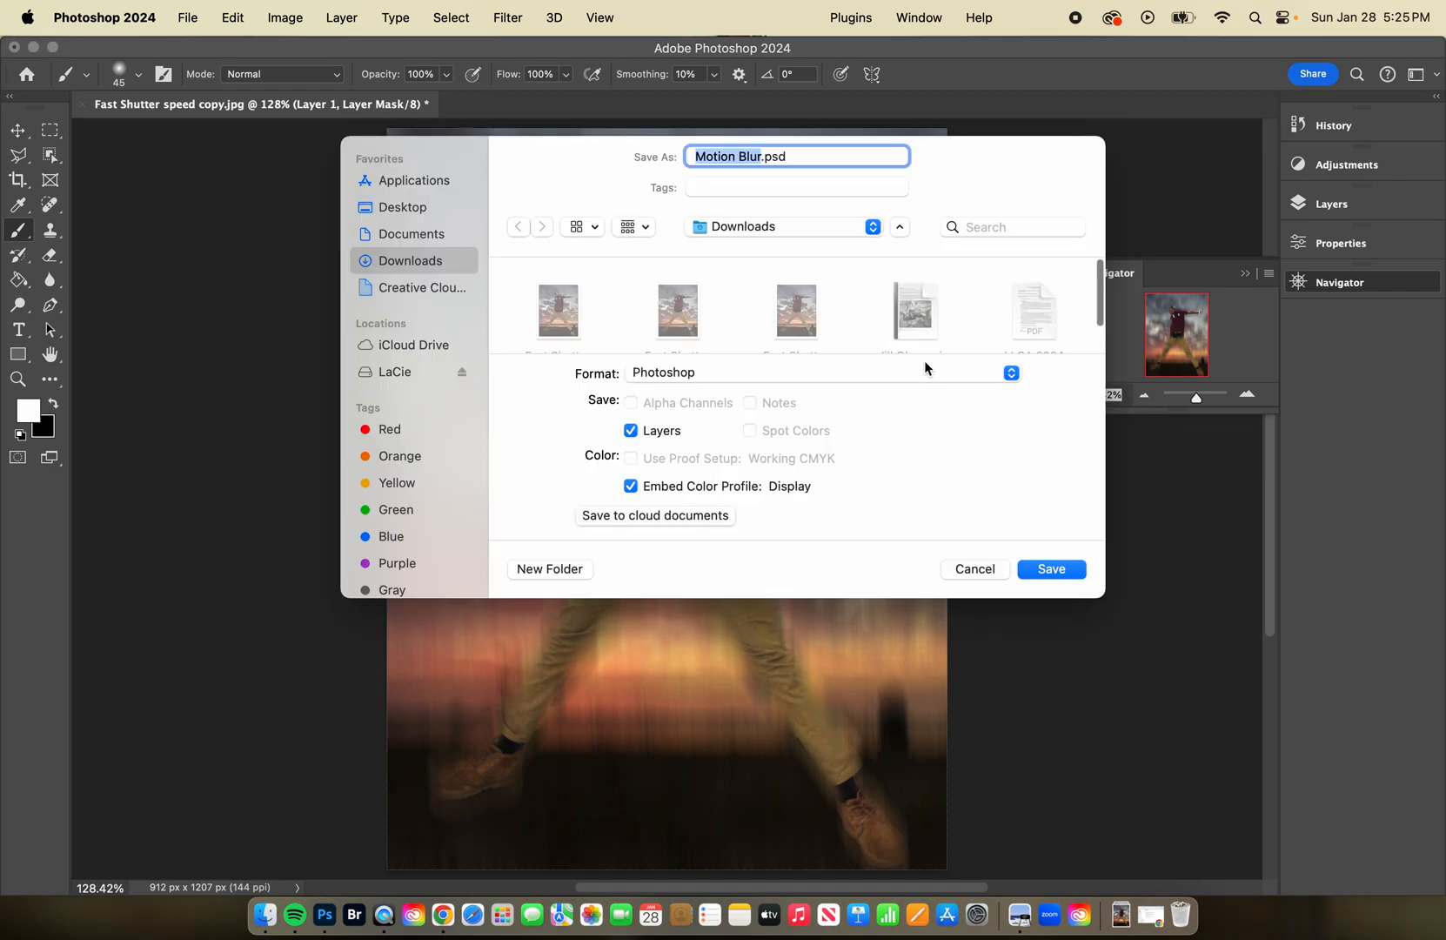
click(837, 372)
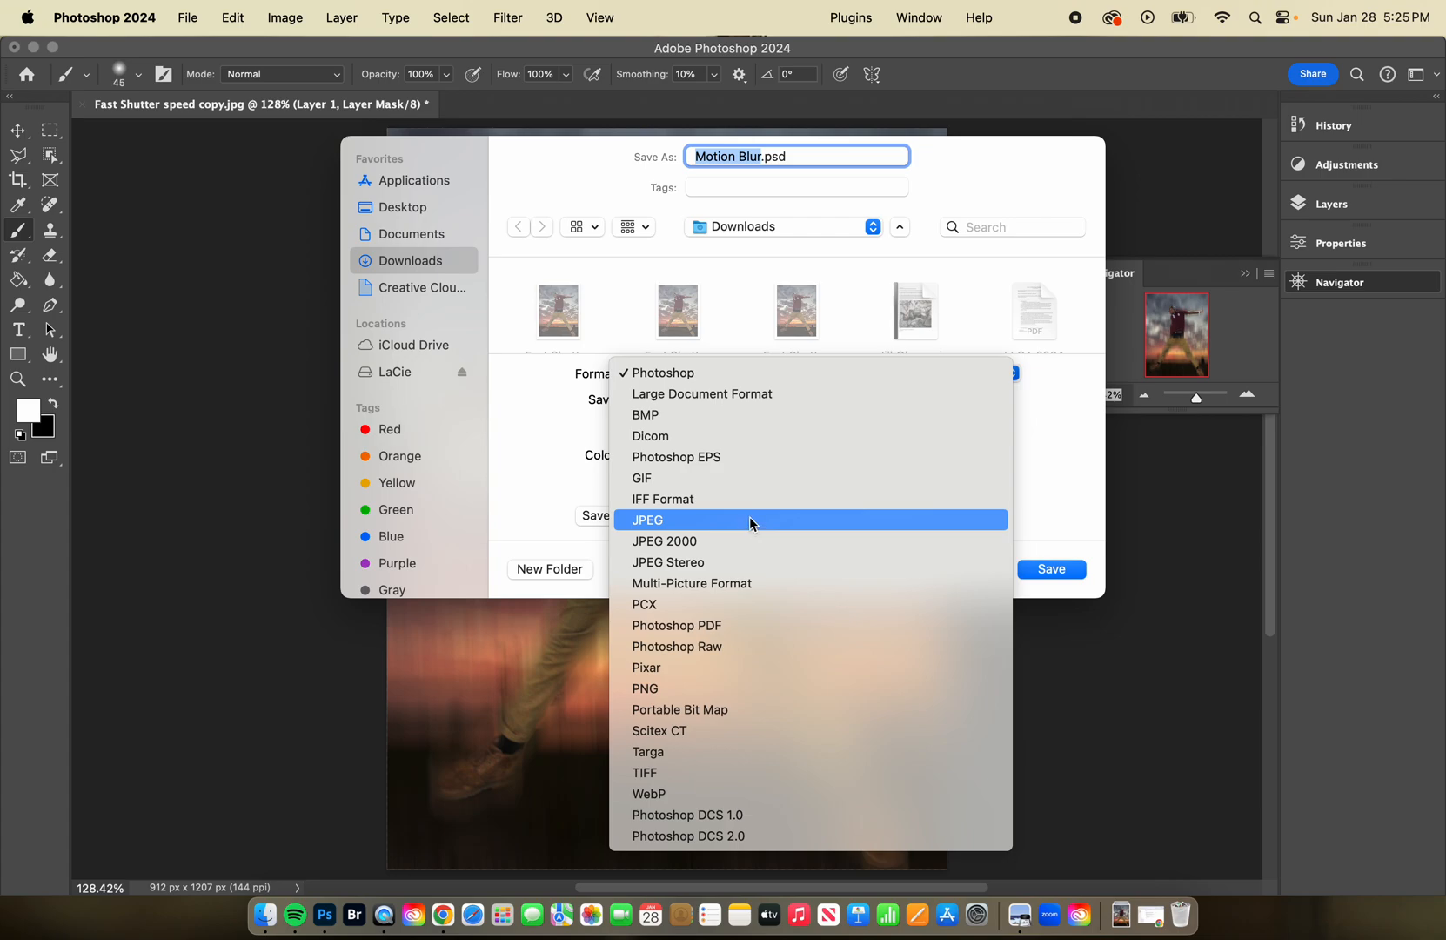
click(718, 772)
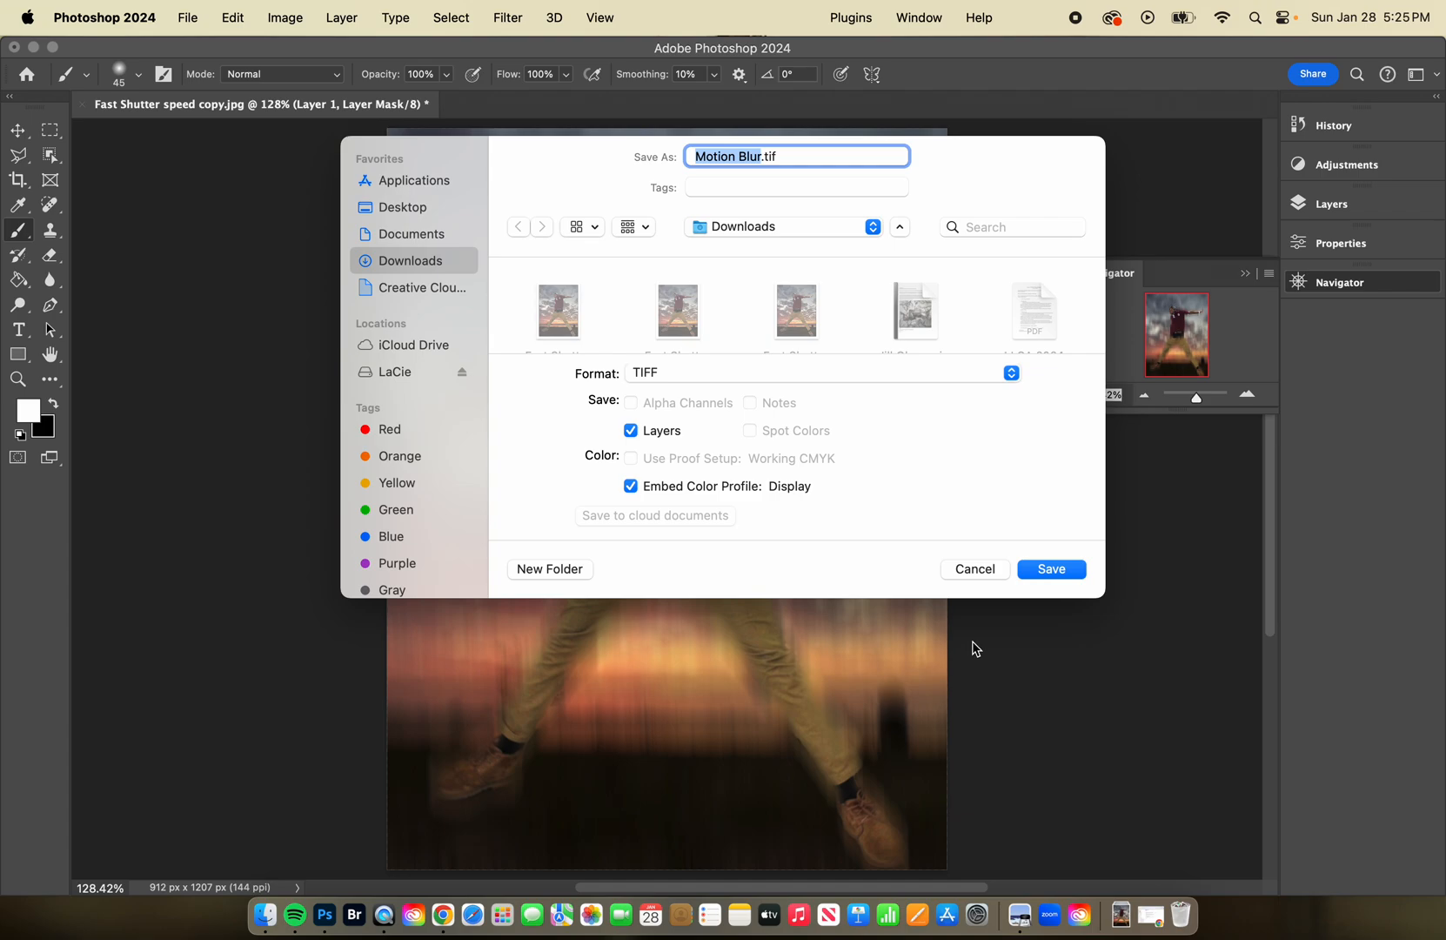
Choose the Desktop as the save location and create a folder named Blurring Effects in it.
click(845, 228)
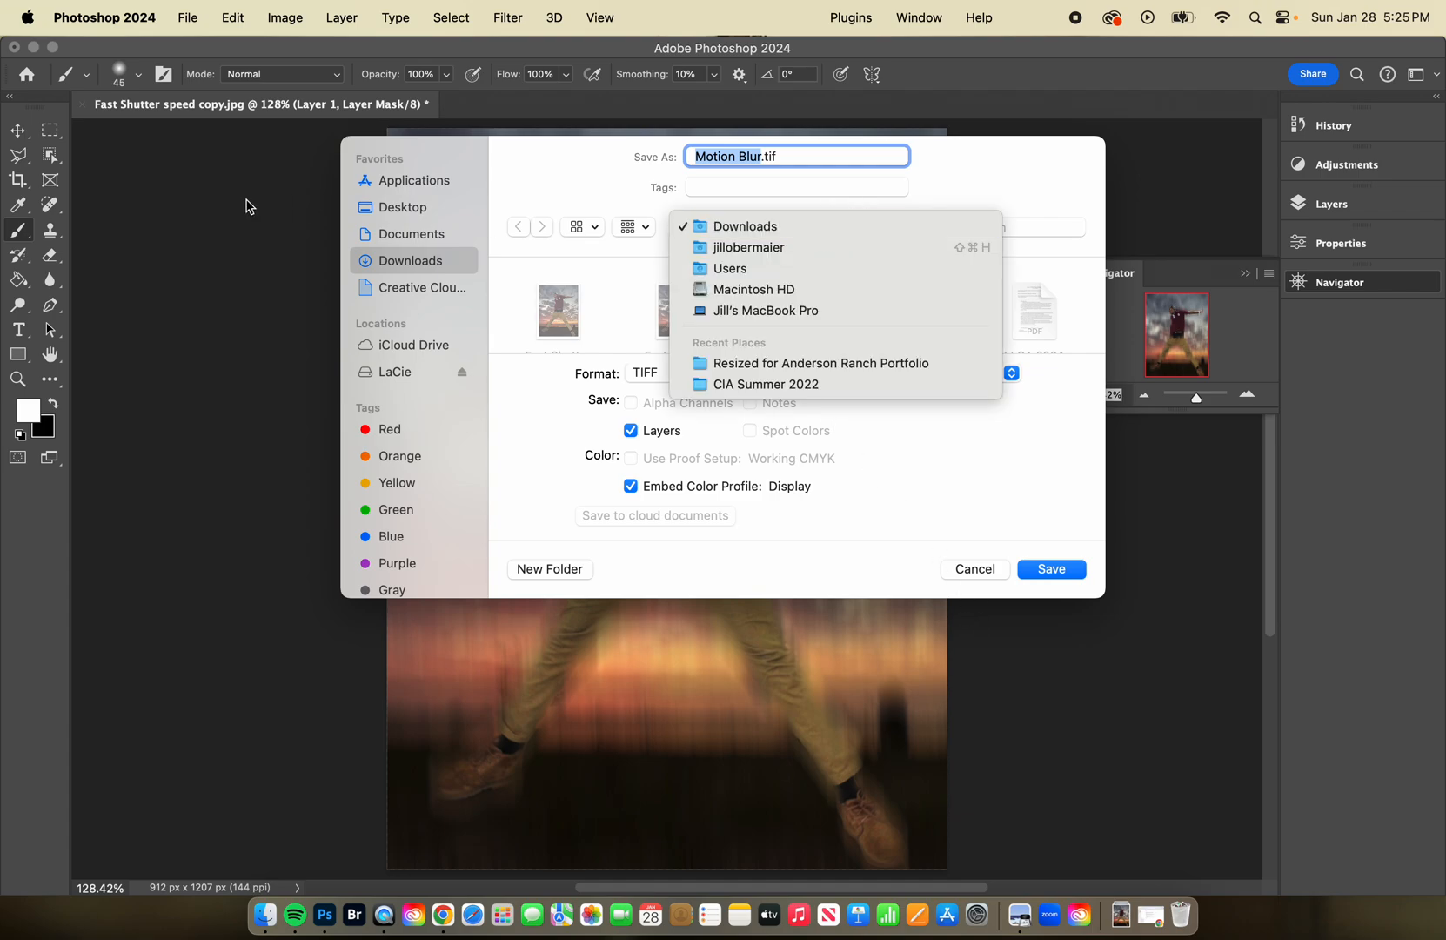
click(416, 211)
click(415, 211)
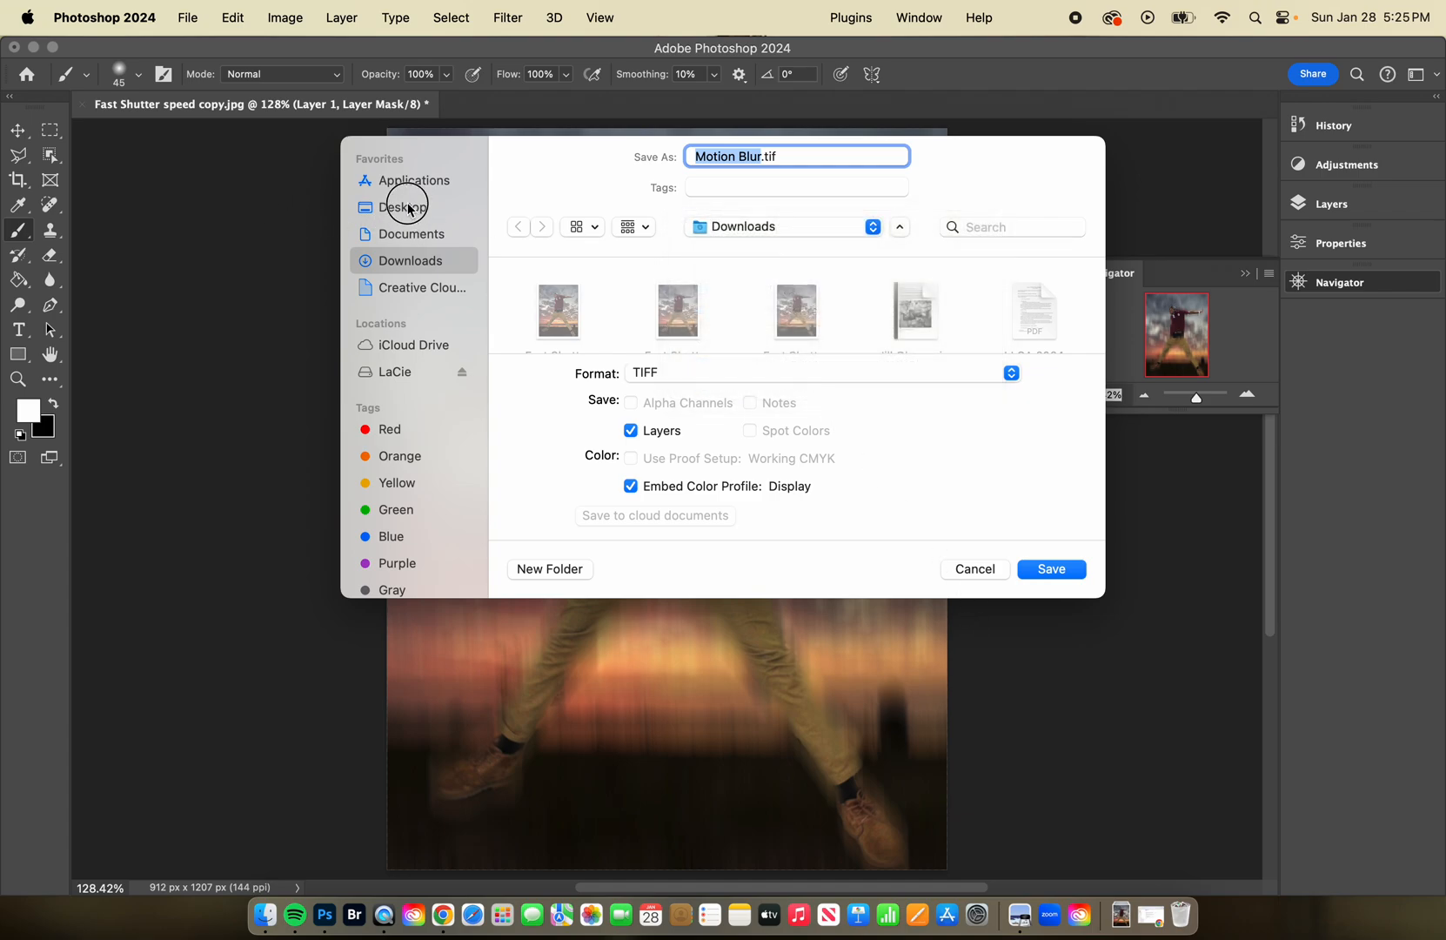
click(560, 571)
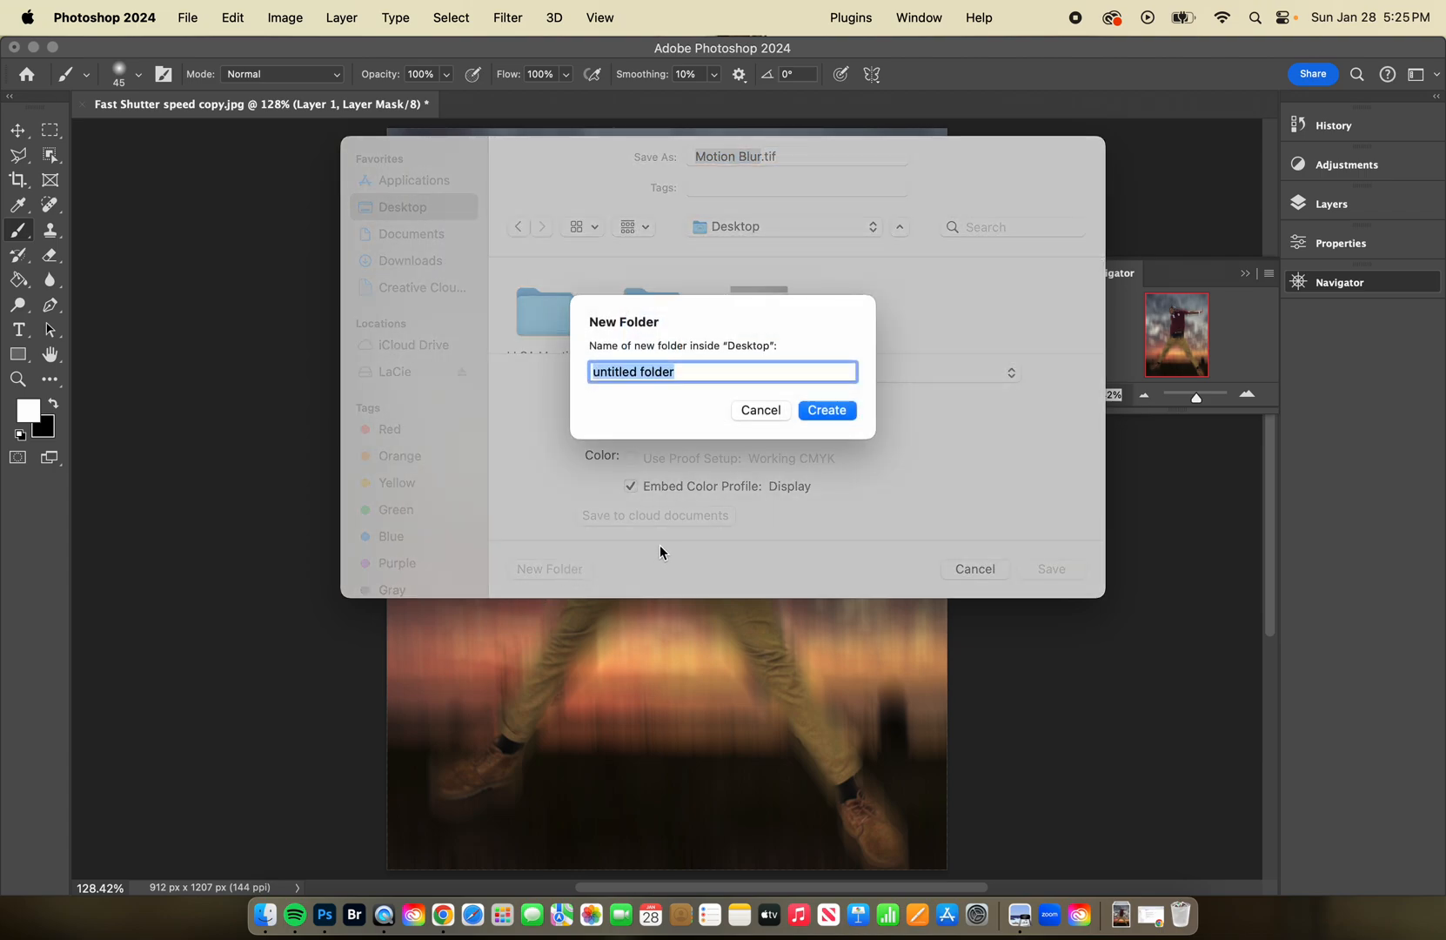
text(Blurring Effects)
click(836, 410)
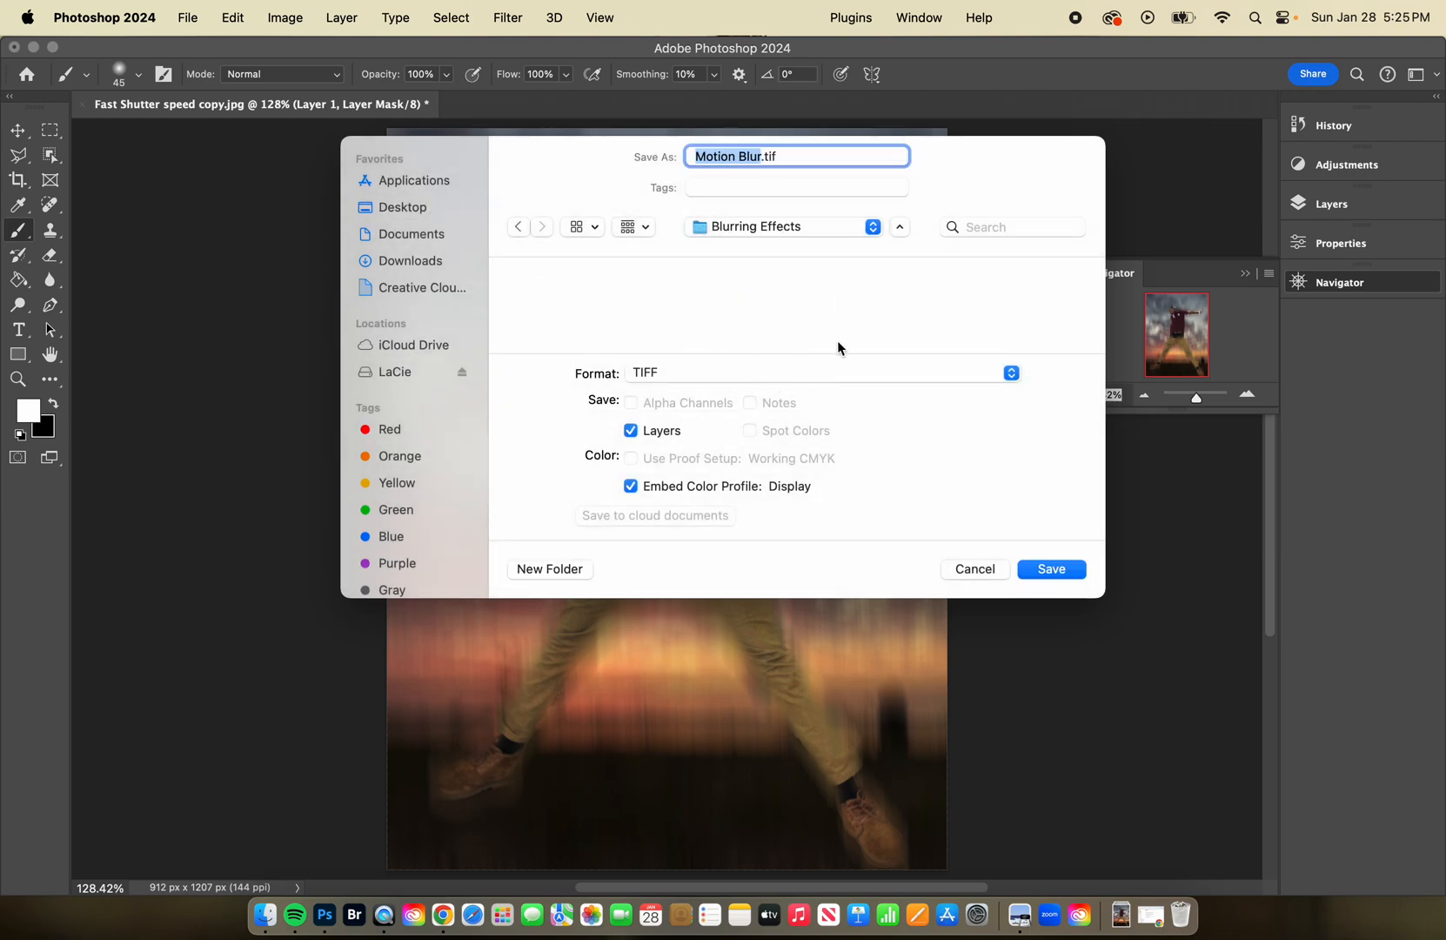
Save the layered TIFF with no image compression, turning off future layer file-size warnings, and bring back the layer list.
click(1073, 570)
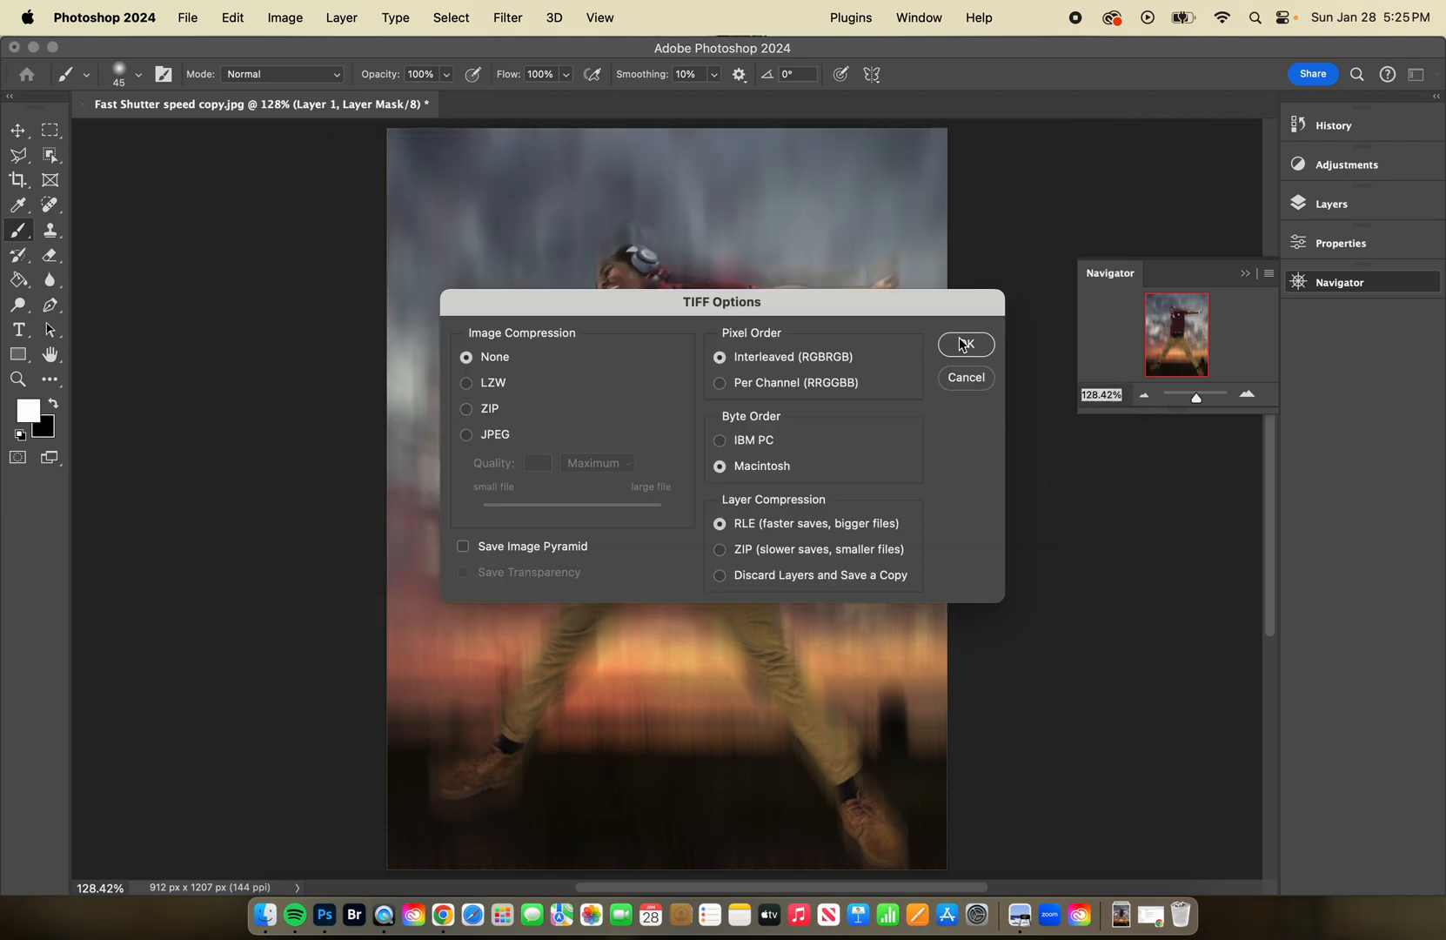
click(965, 345)
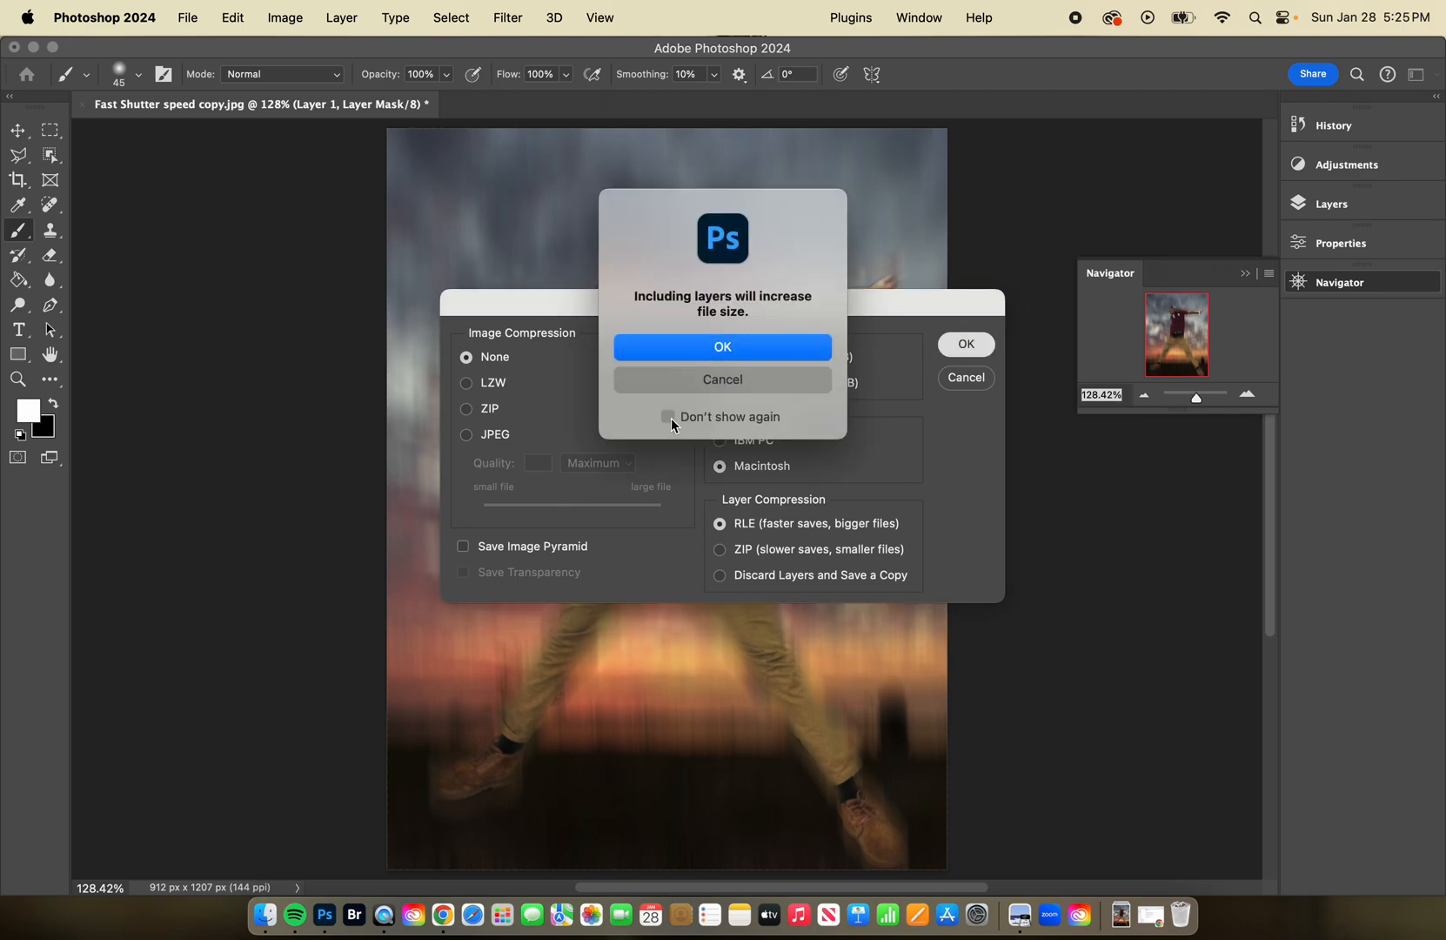
click(667, 416)
click(724, 355)
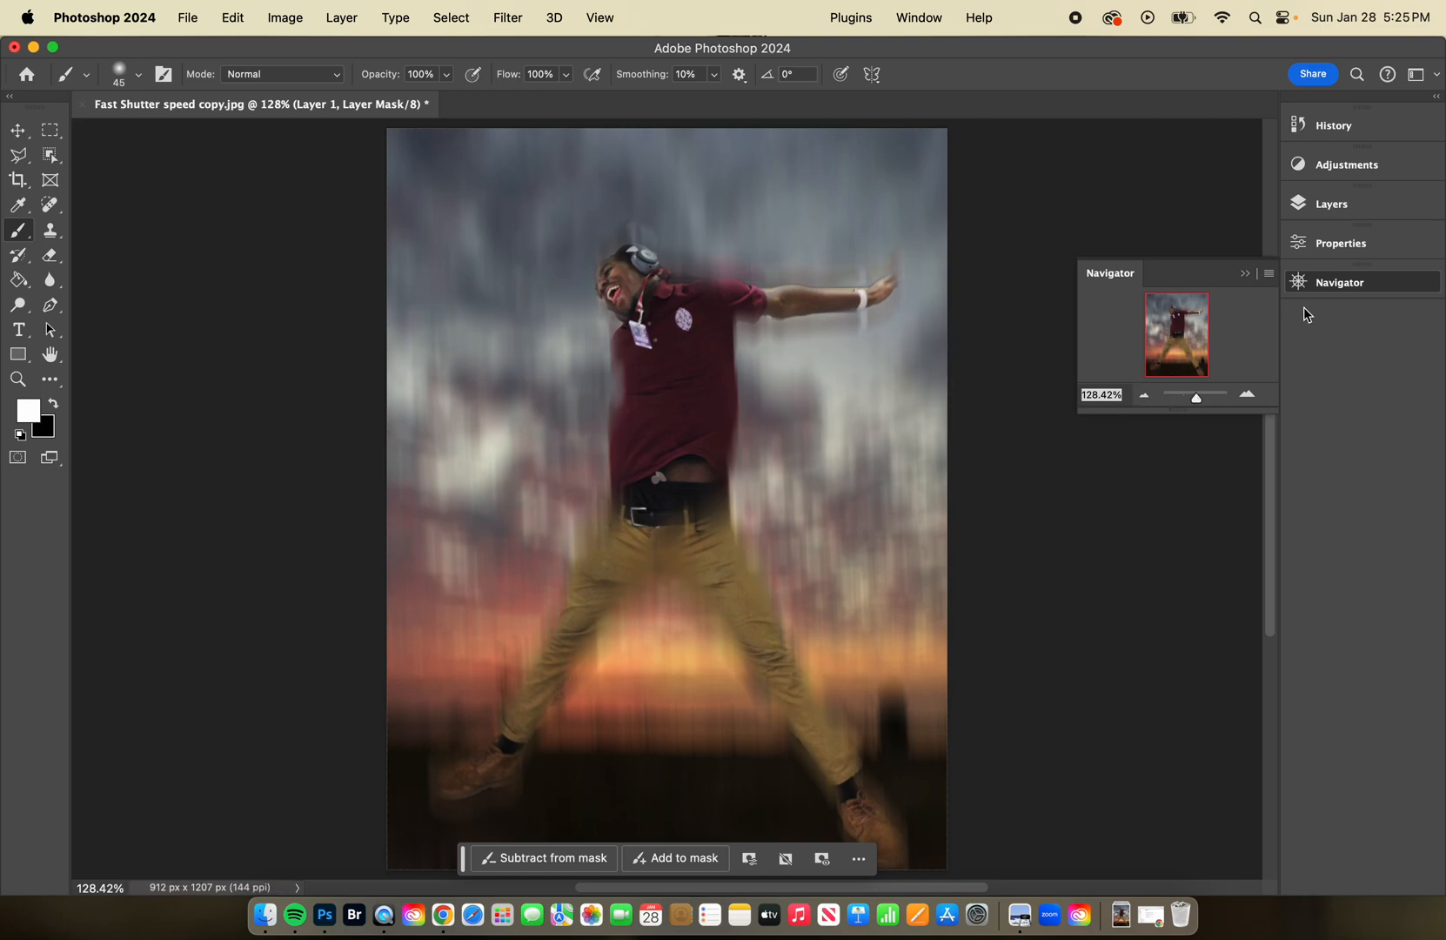
click(1331, 205)
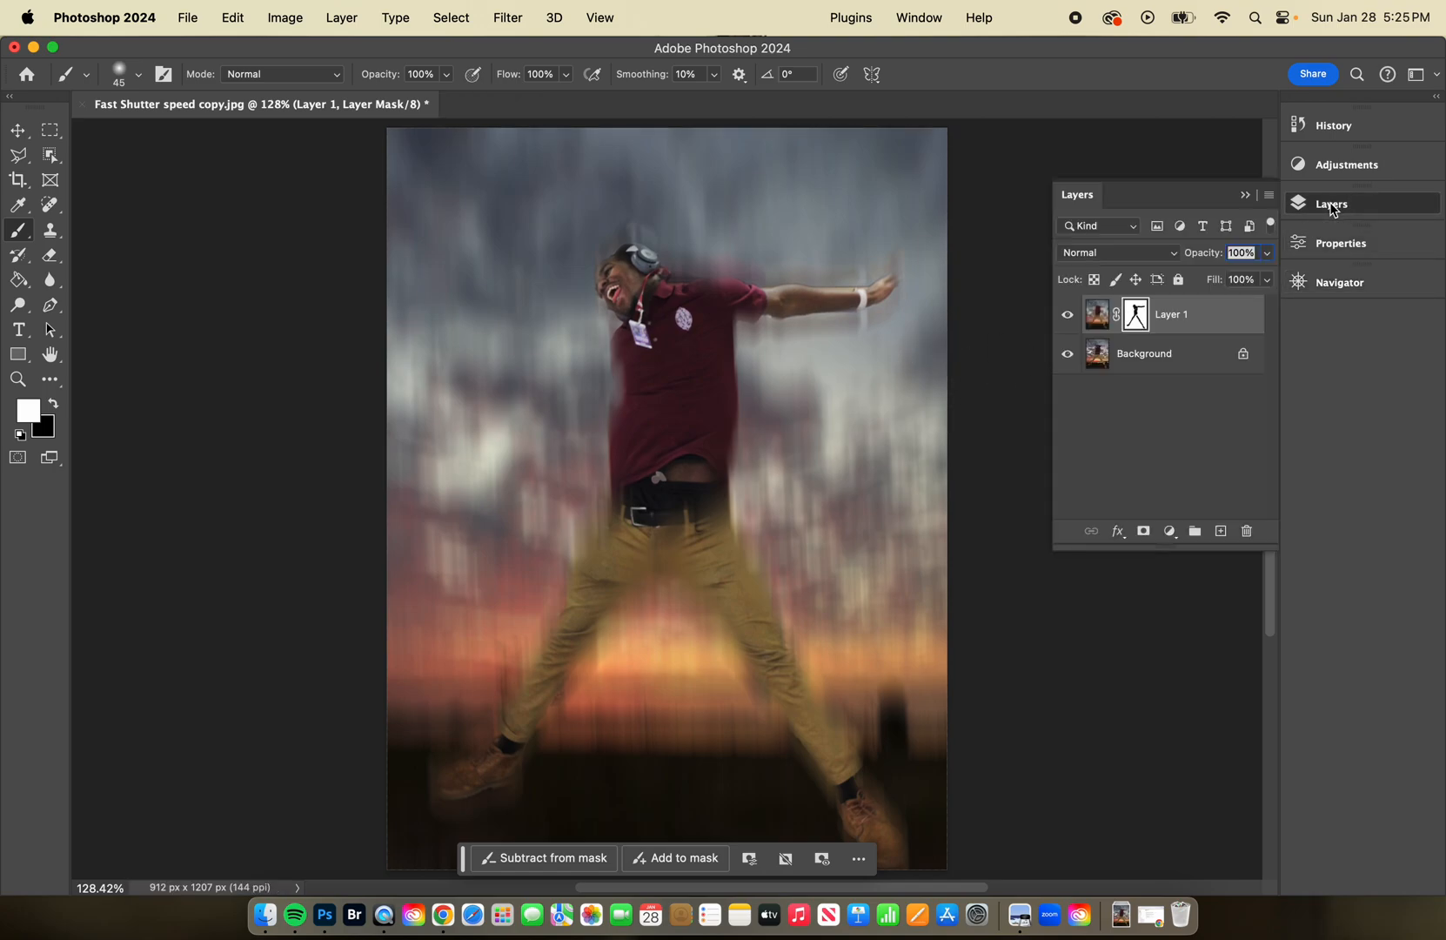
Delete the masked motion-blur layer and duplicate the Background layer.
click(1238, 317)
drag(1239, 317, 1247, 531)
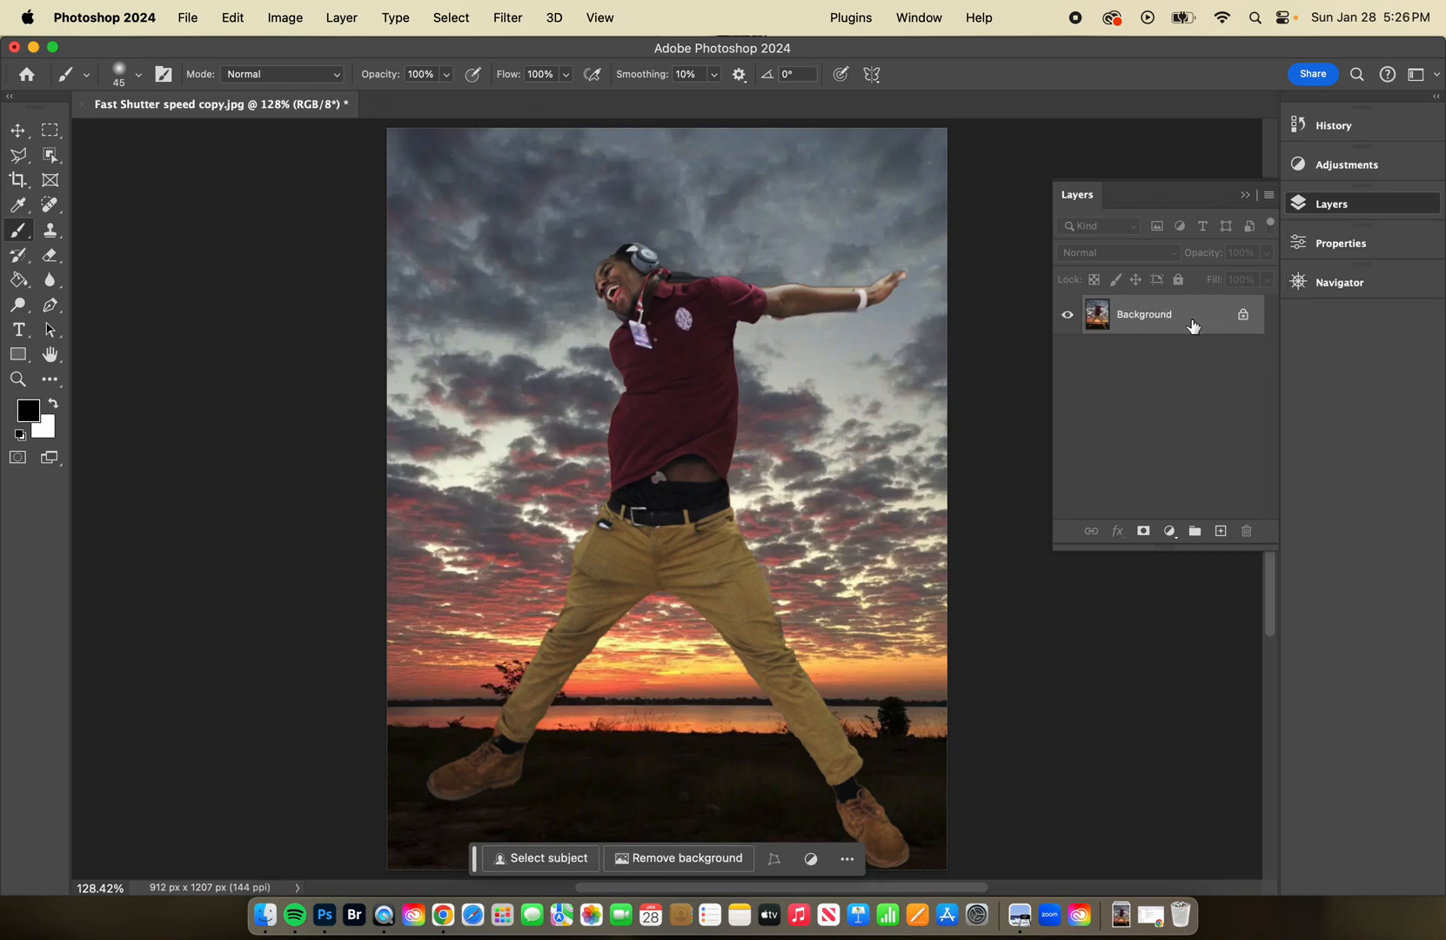
drag(1232, 321, 1229, 320)
key(super+j)
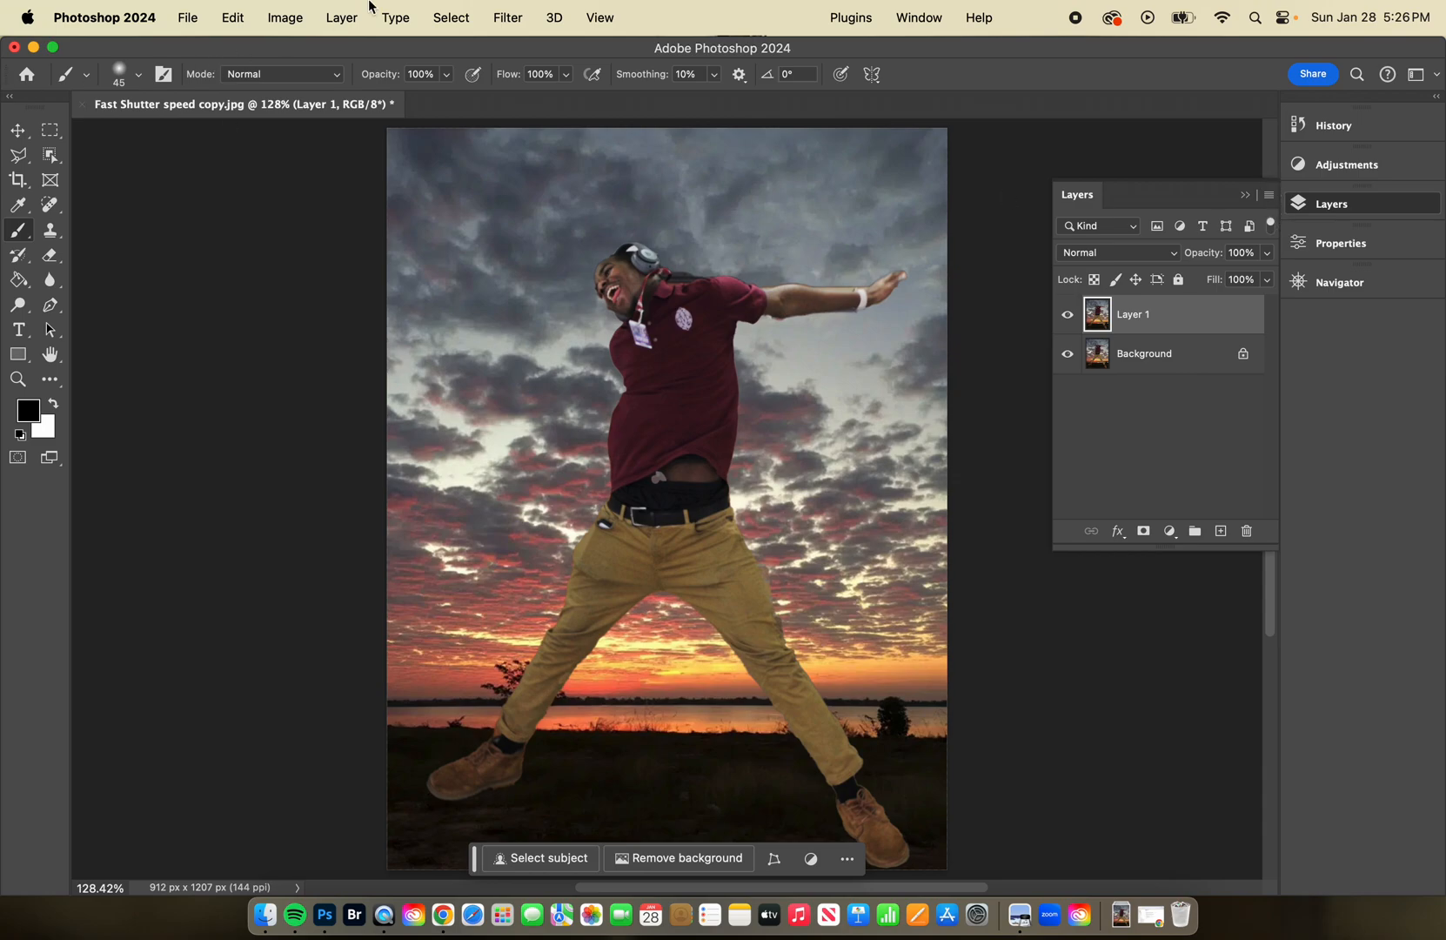
Apply a Radial Blur to the duplicate layer using the Zoom method, Good quality and an amount of 40.
click(509, 17)
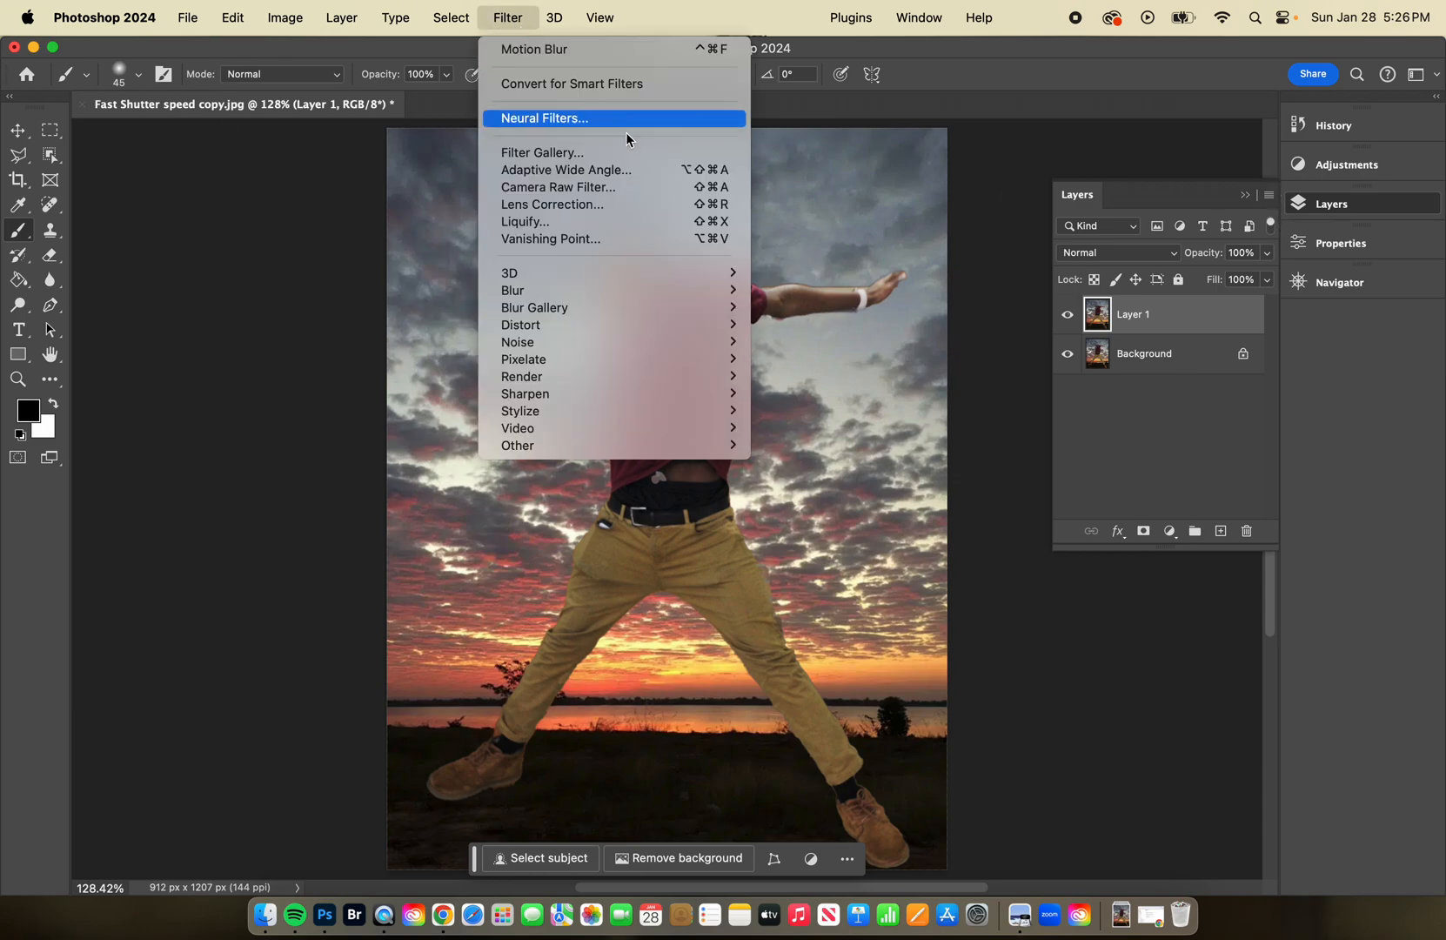
mouse_move(674, 293)
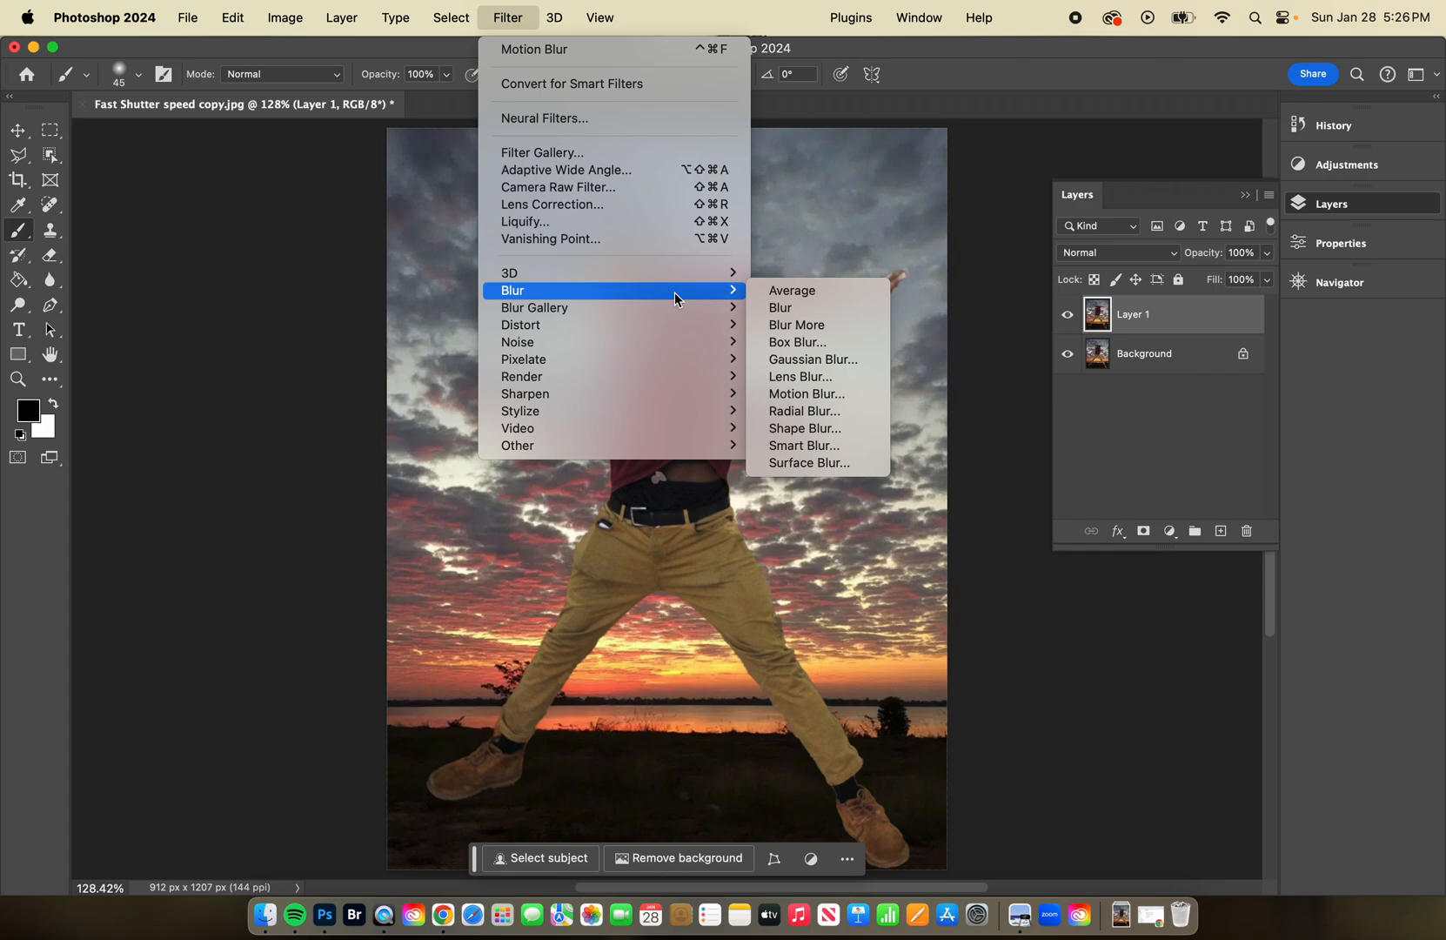
click(823, 412)
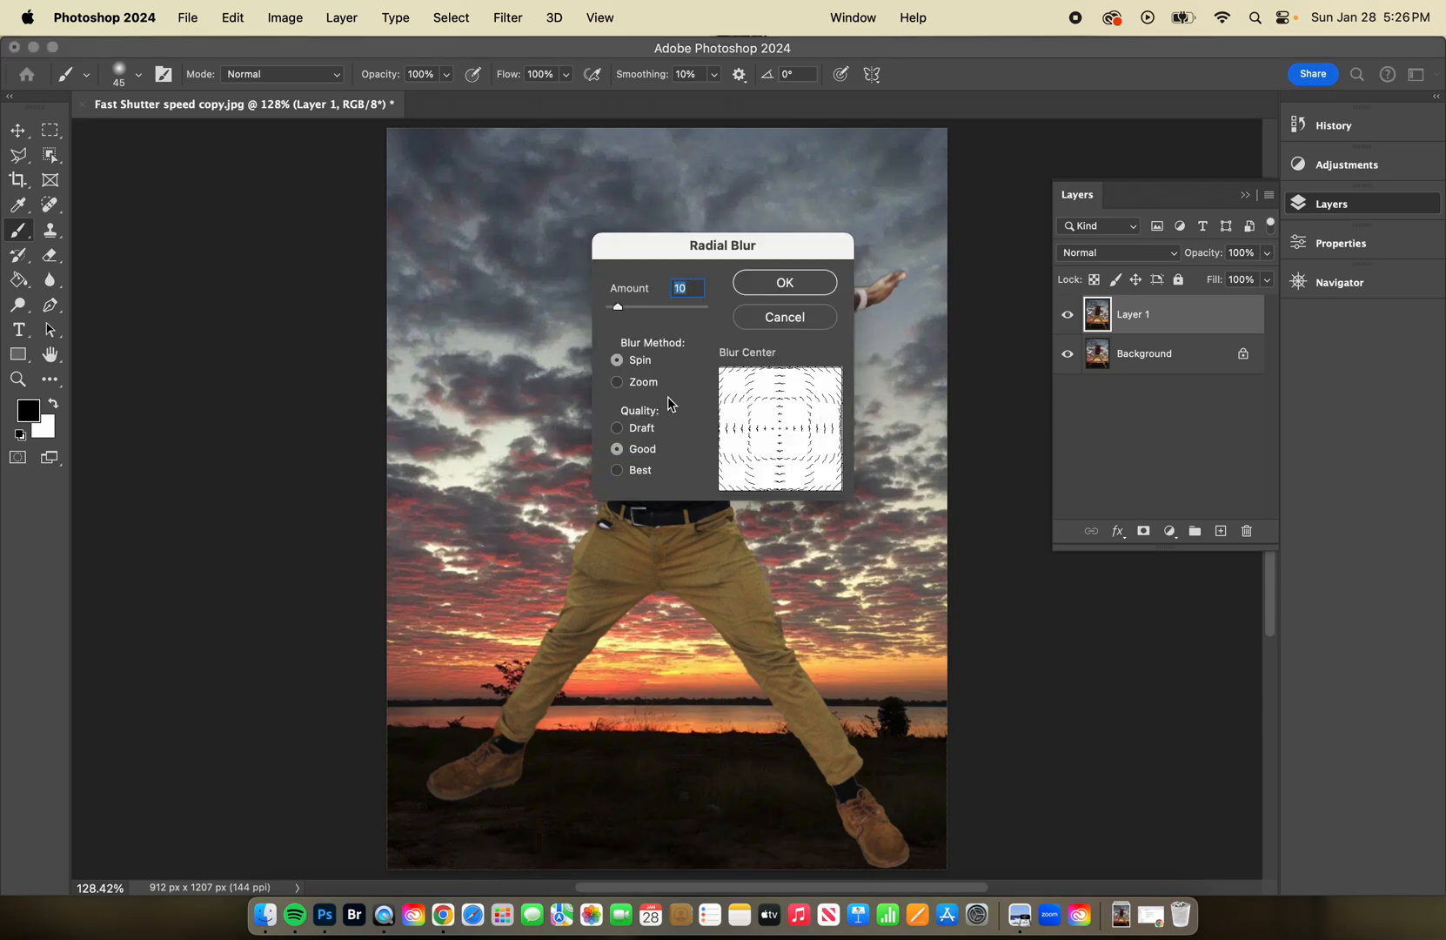
drag(812, 241, 758, 239)
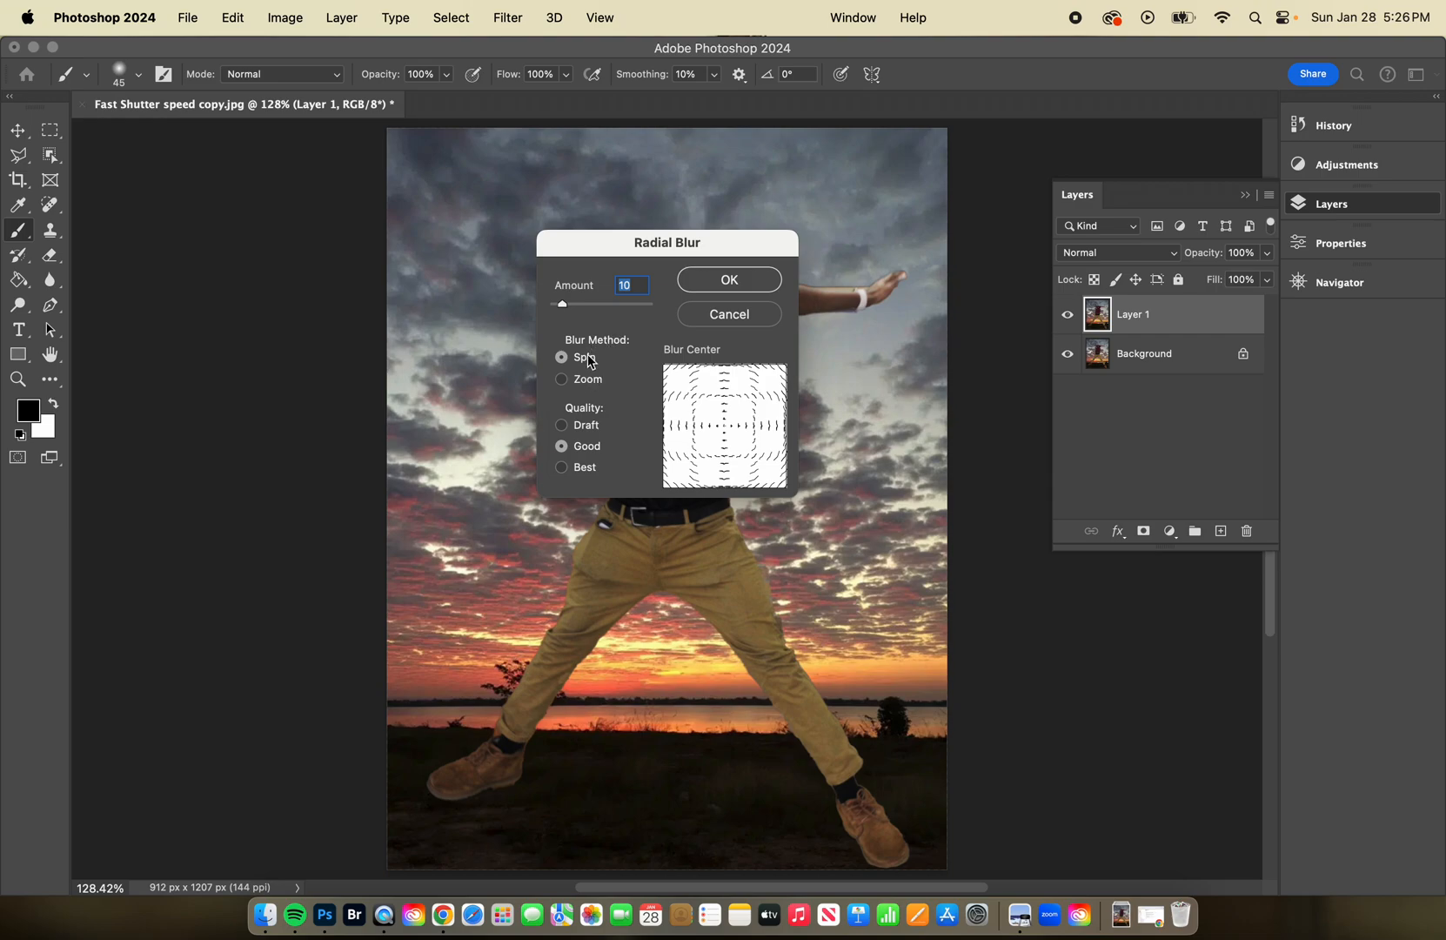
click(562, 380)
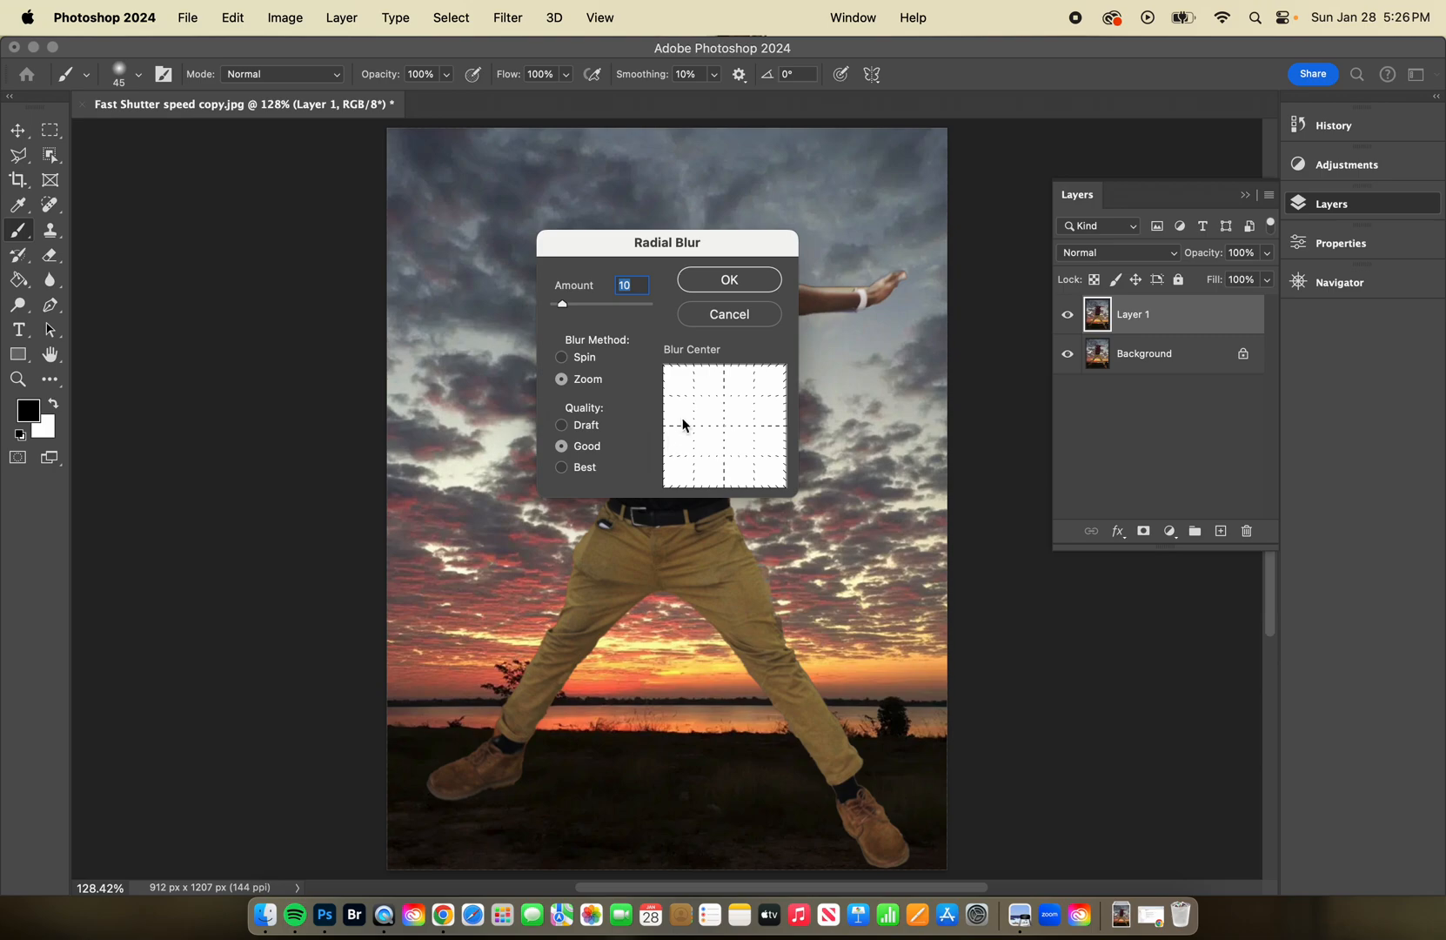
mouse_move(563, 309)
mouse_down()
mouse_move(584, 311)
mouse_move(525, 309)
mouse_move(590, 311)
mouse_up()
drag(591, 310, 568, 317)
mouse_move(573, 312)
mouse_down()
mouse_move(669, 313)
mouse_move(589, 309)
mouse_up()
drag(588, 309, 591, 311)
click(744, 280)
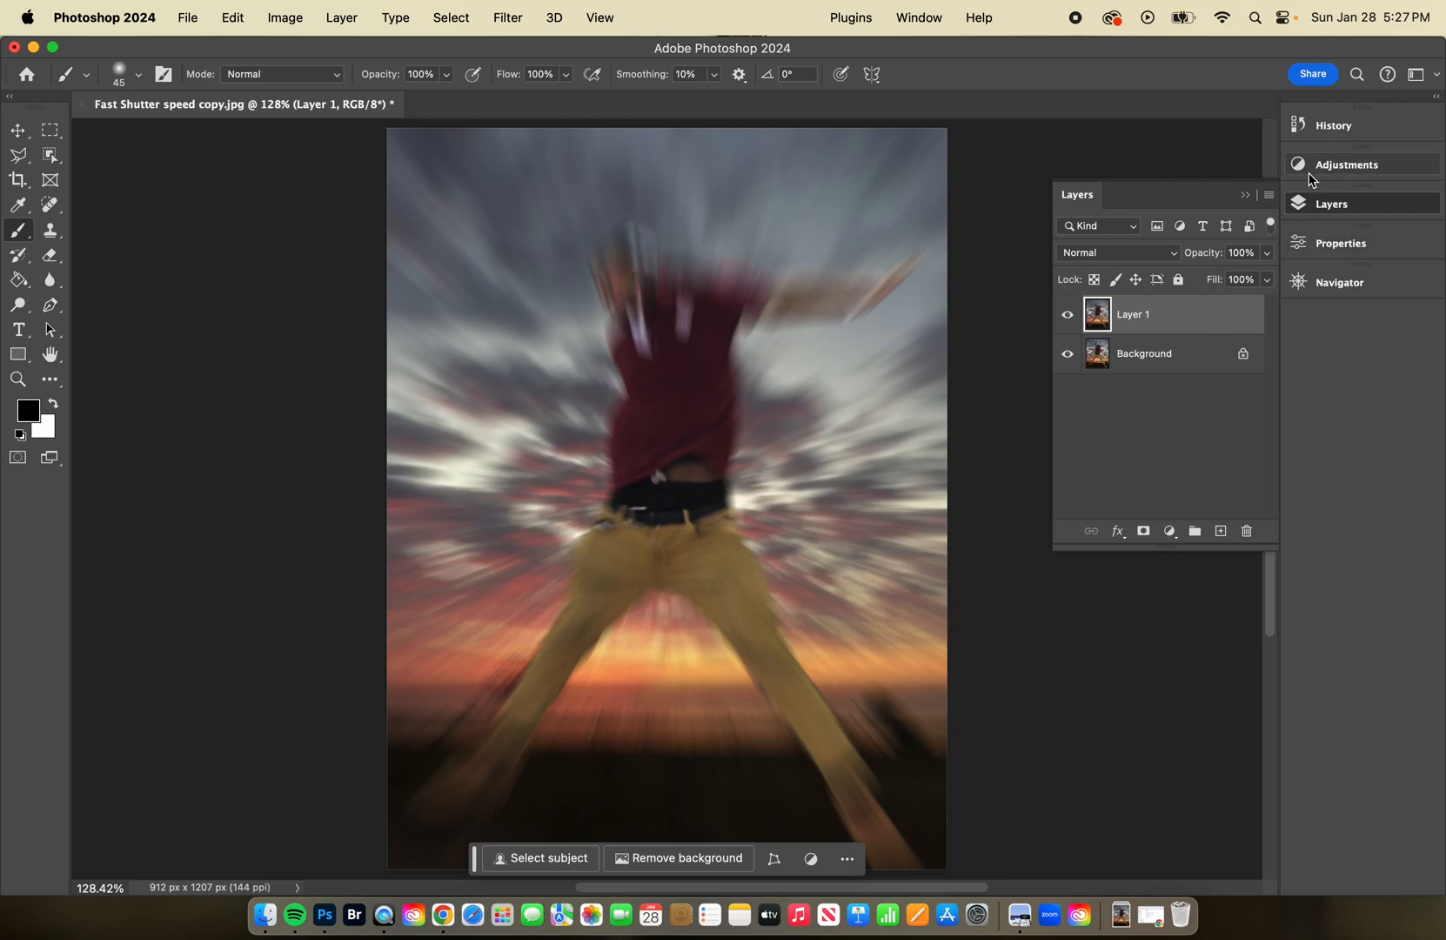
Revert the history to the layer copy and reapply the Zoom Radial Blur at 40 with its blur center moved slightly higher.
click(1310, 130)
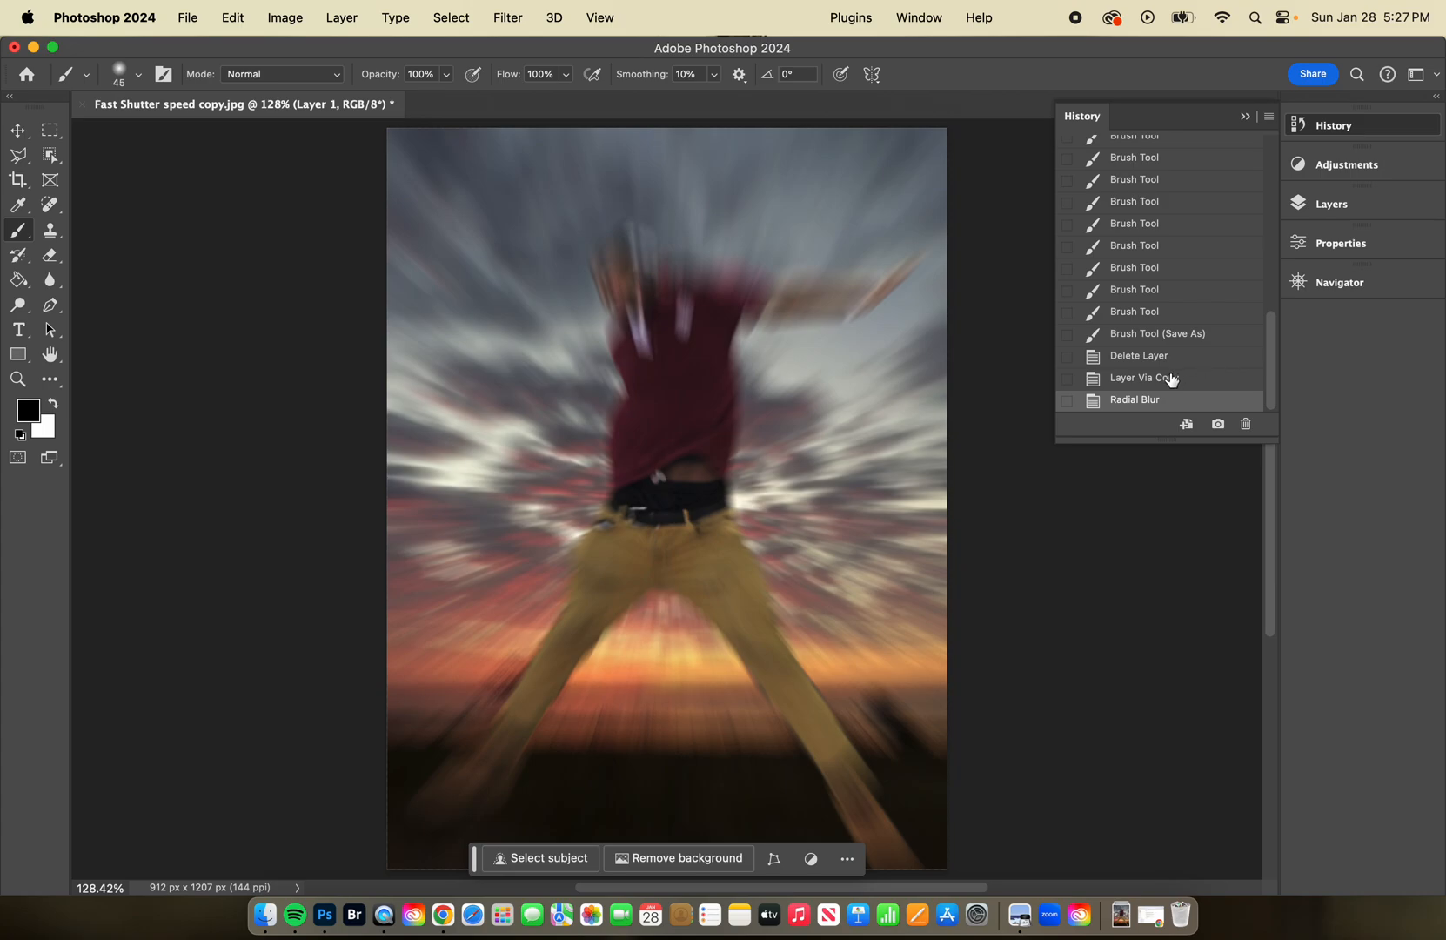
click(1174, 382)
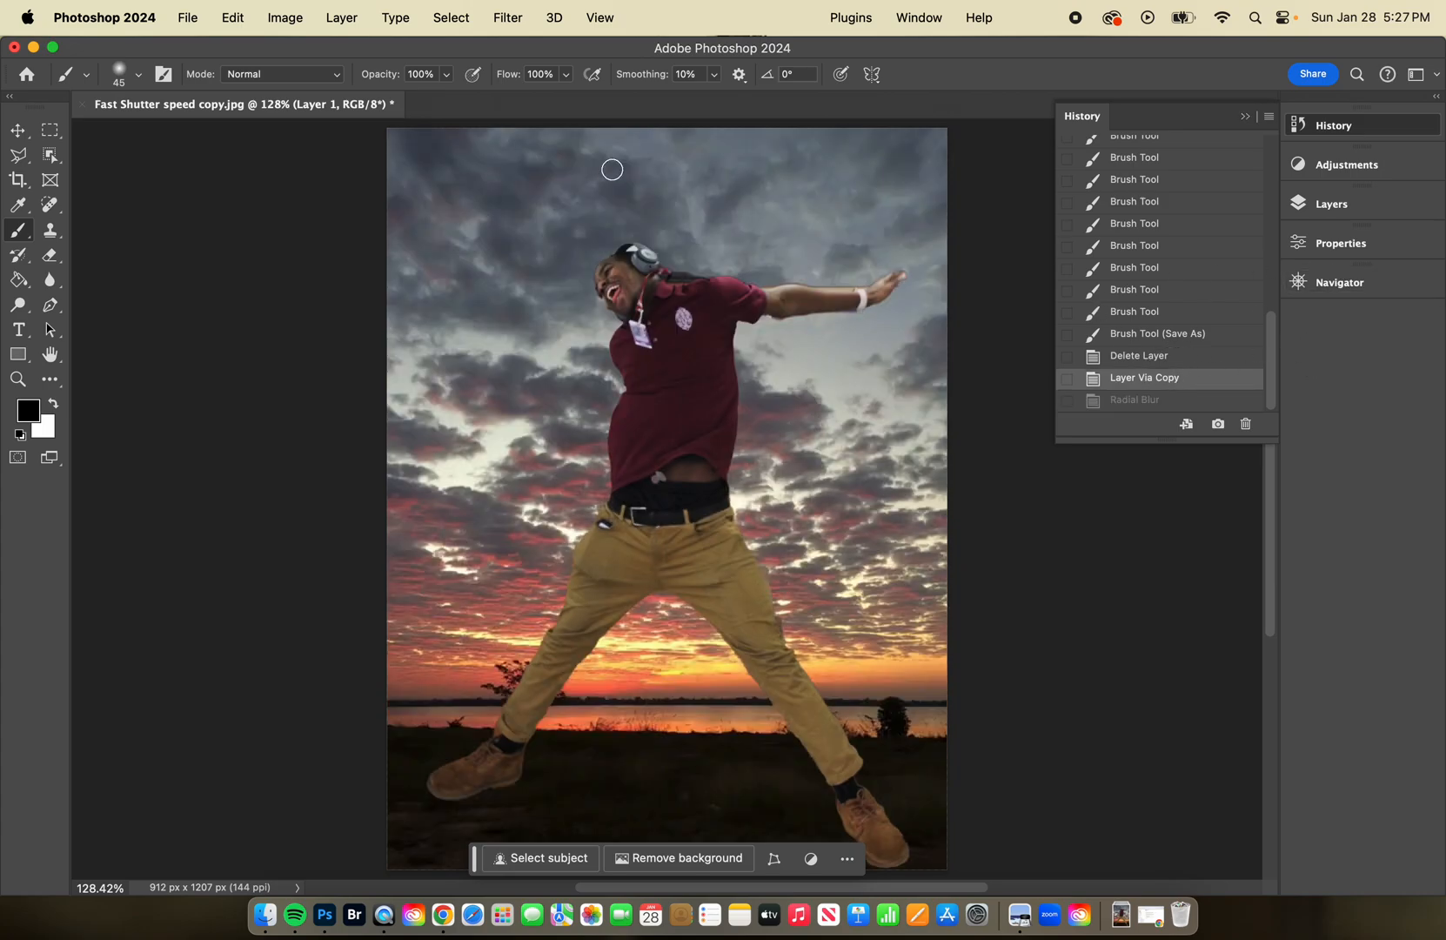
click(506, 18)
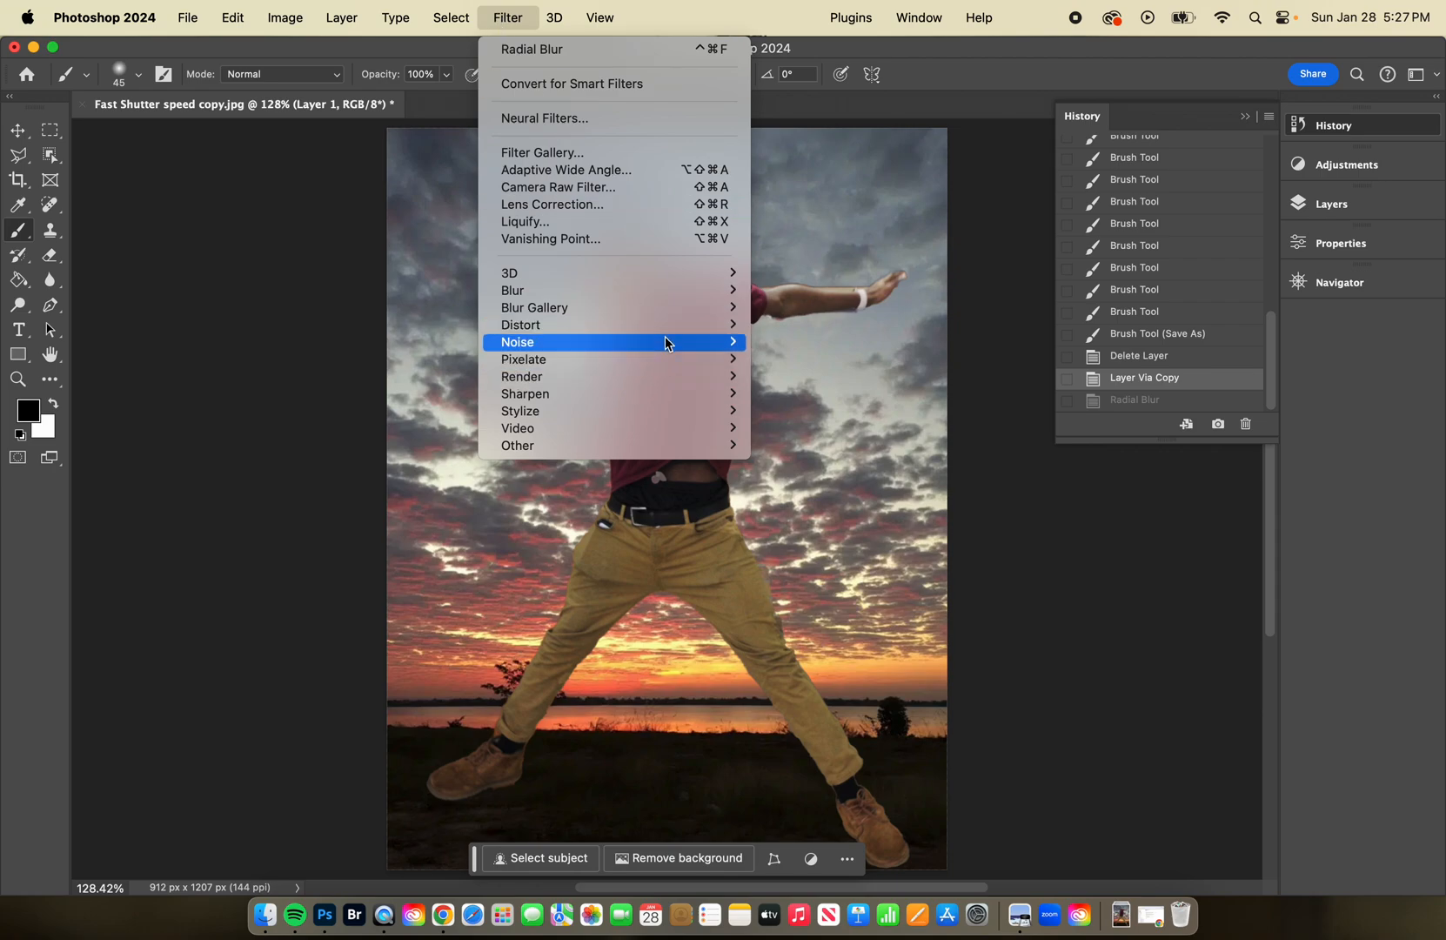
mouse_move(644, 295)
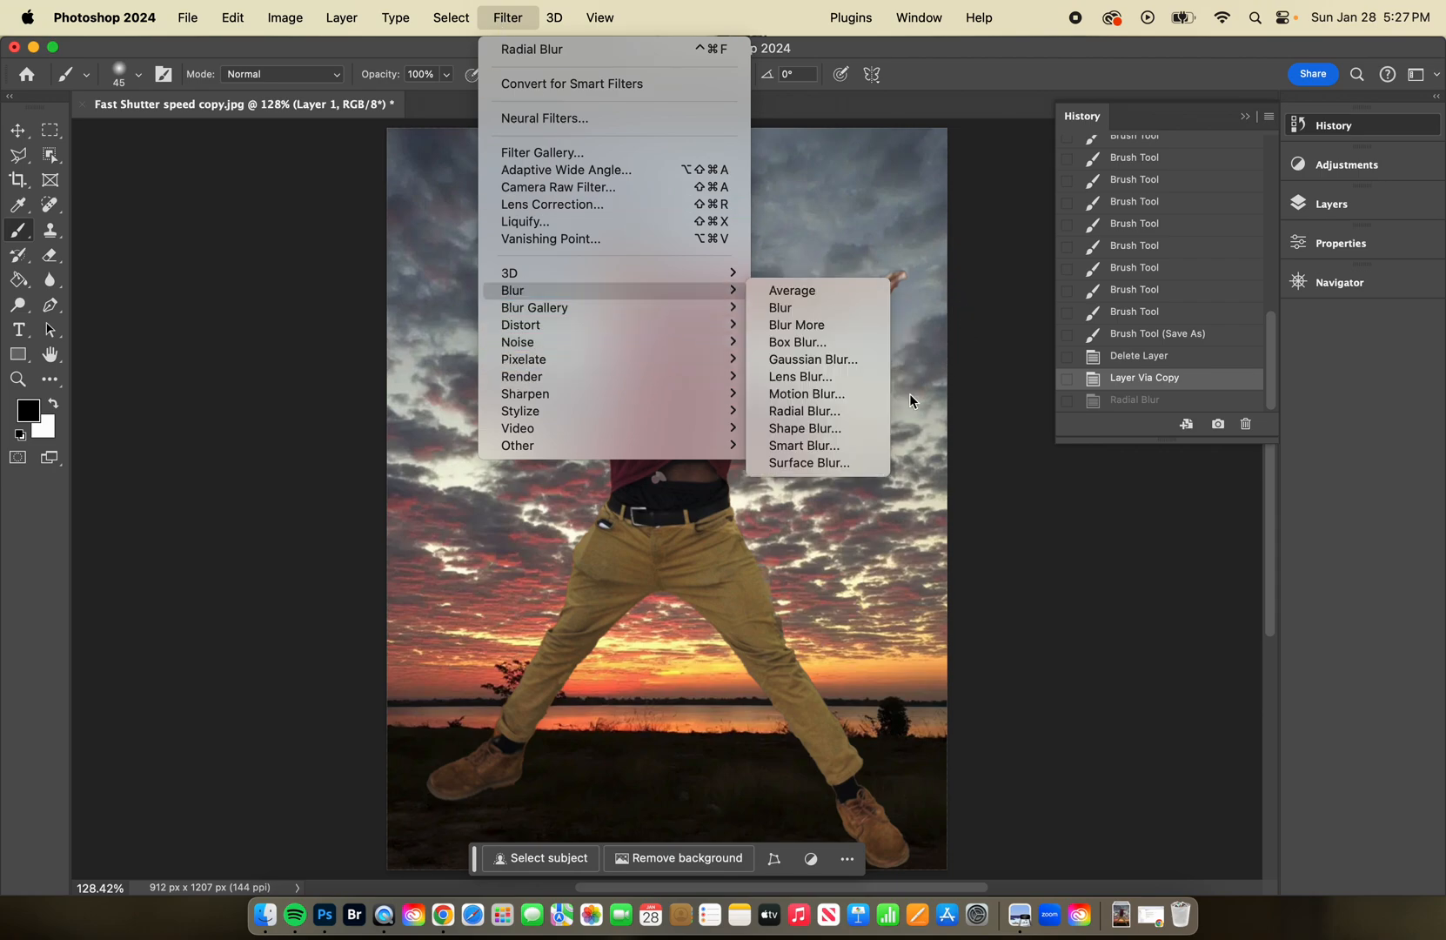
click(843, 412)
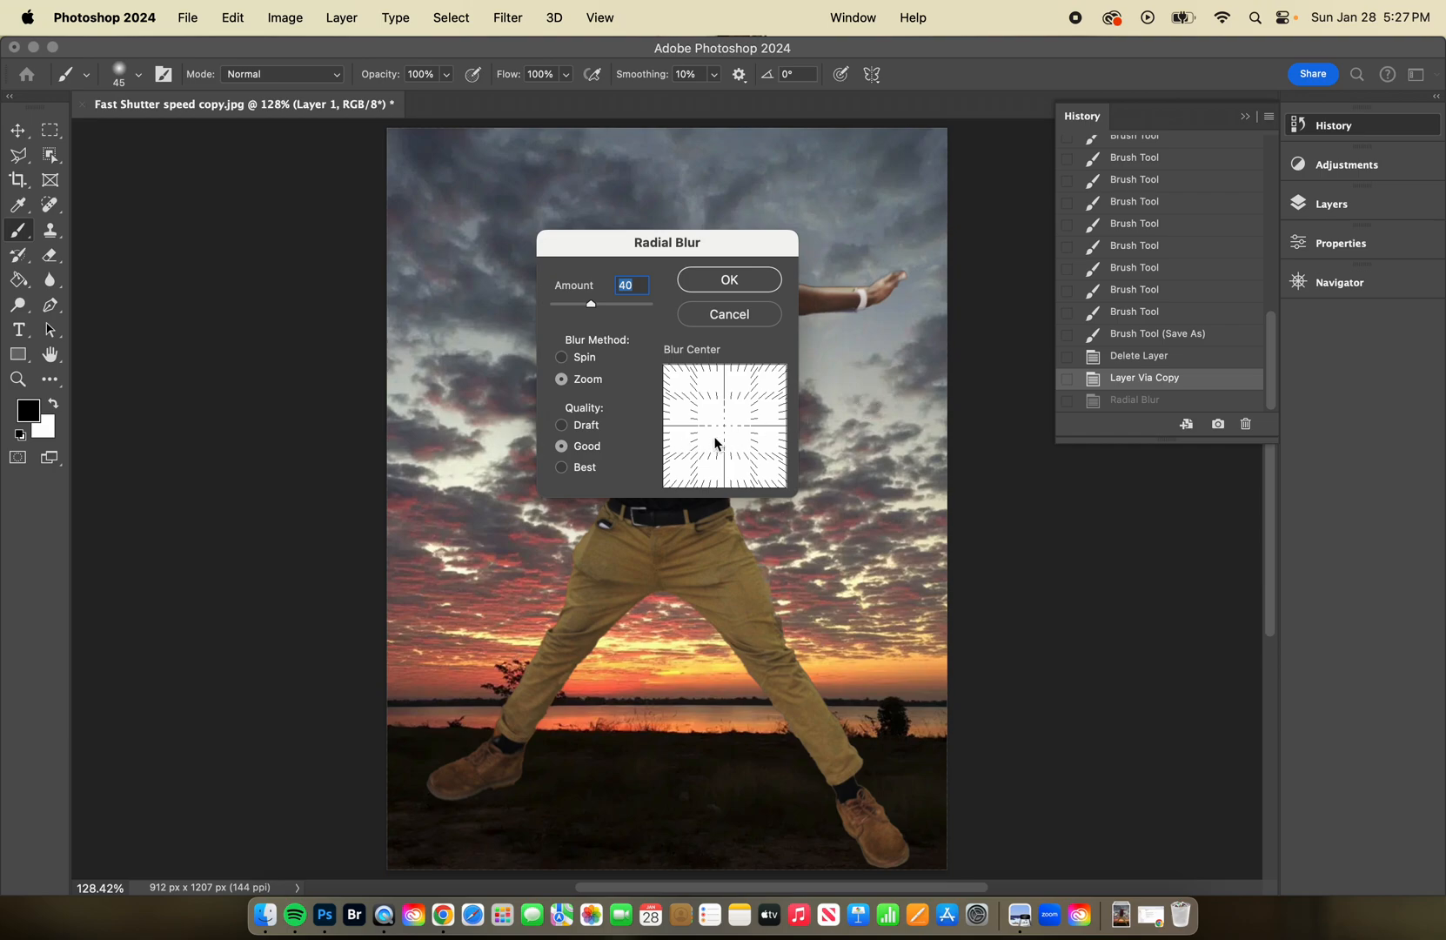
drag(733, 250, 972, 153)
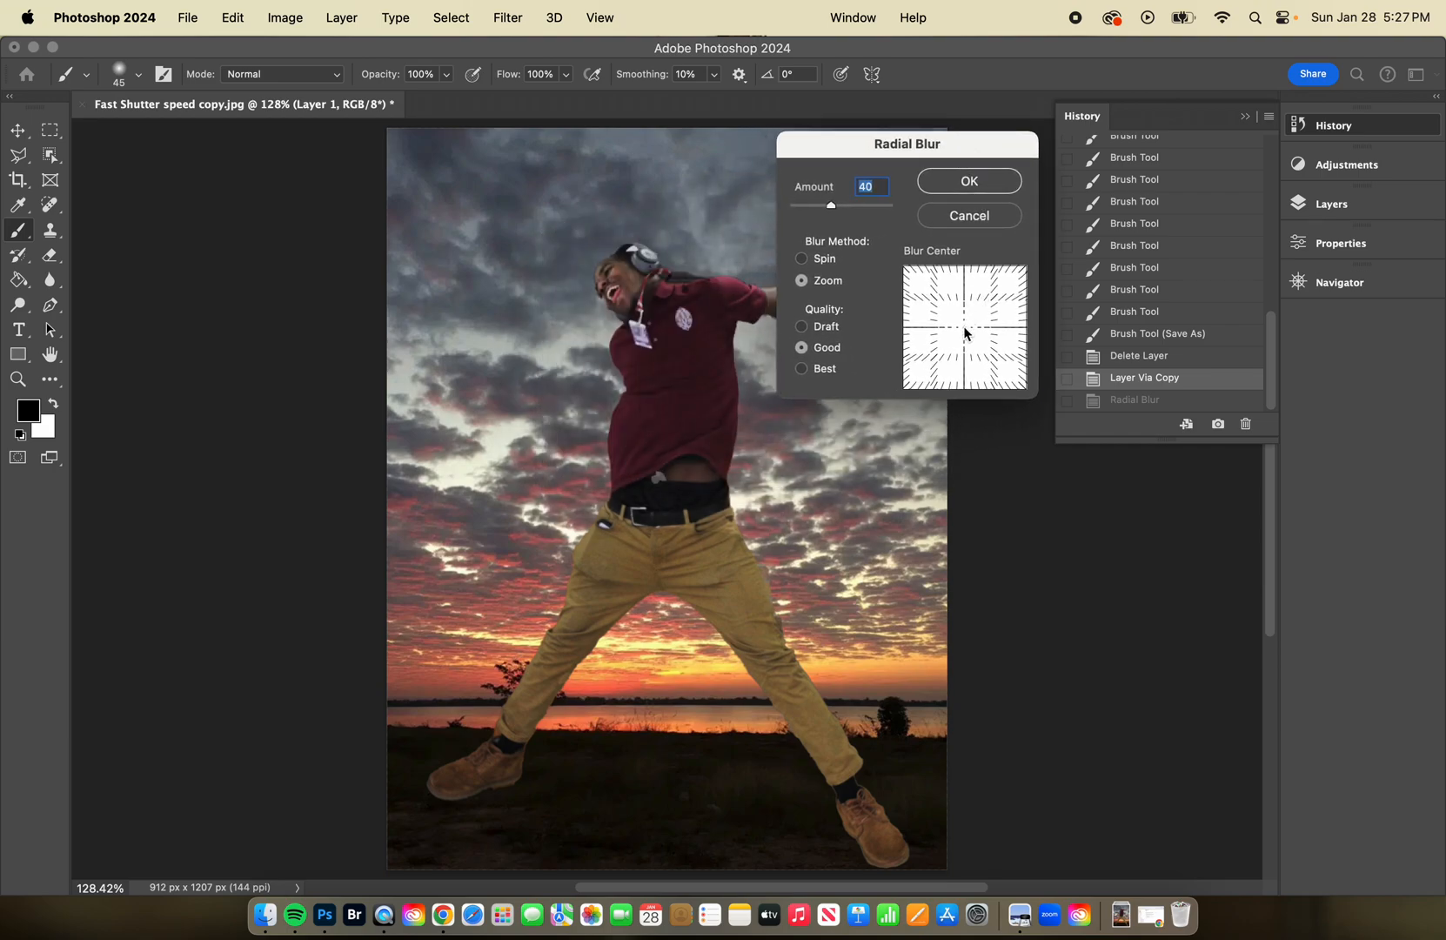
drag(965, 334, 964, 316)
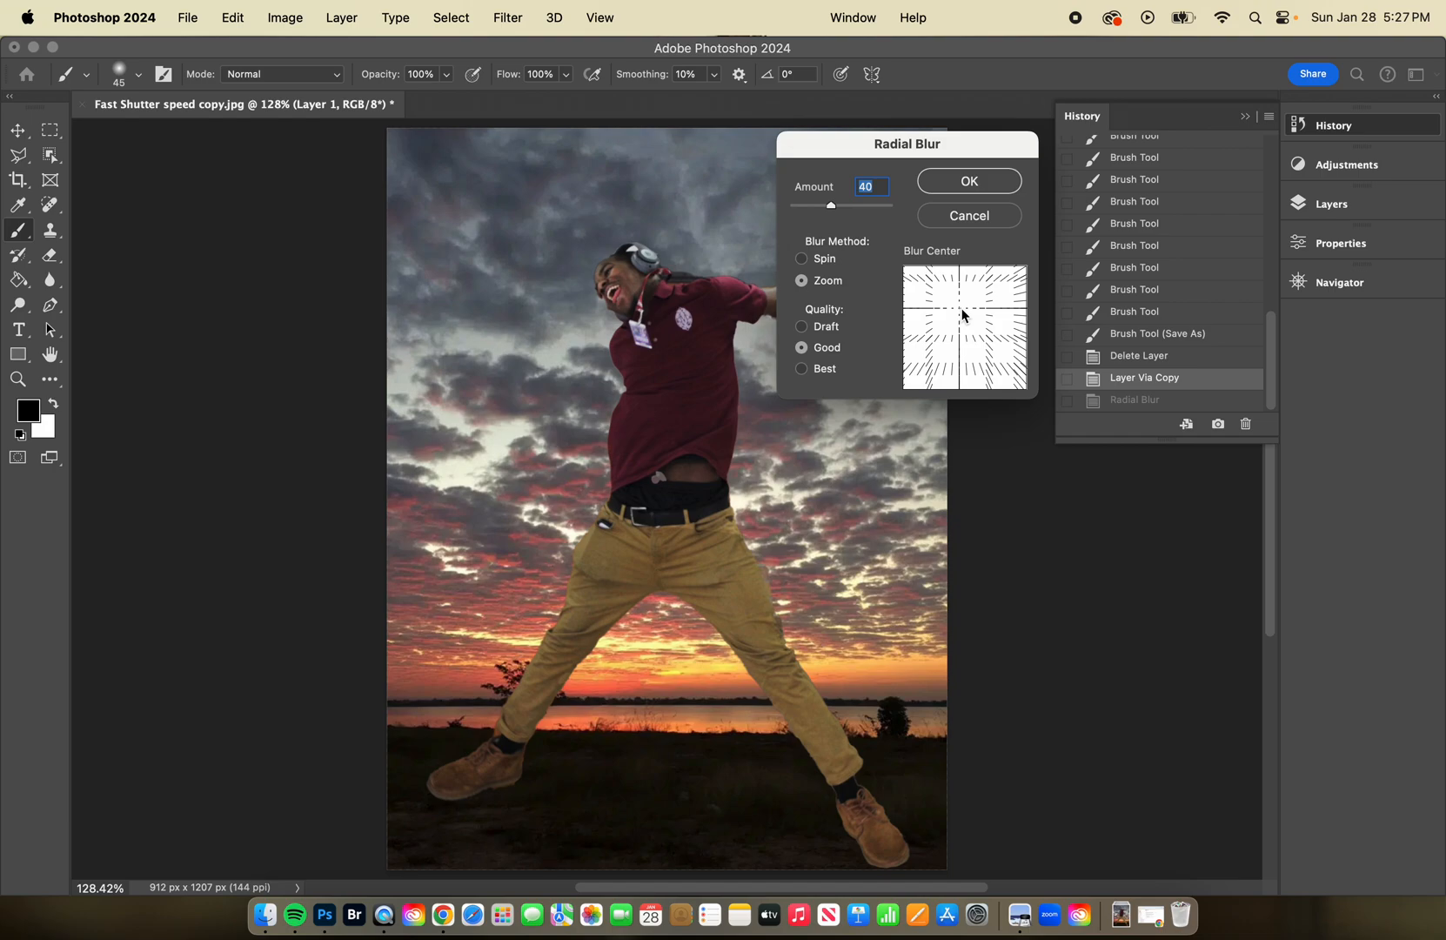
click(984, 186)
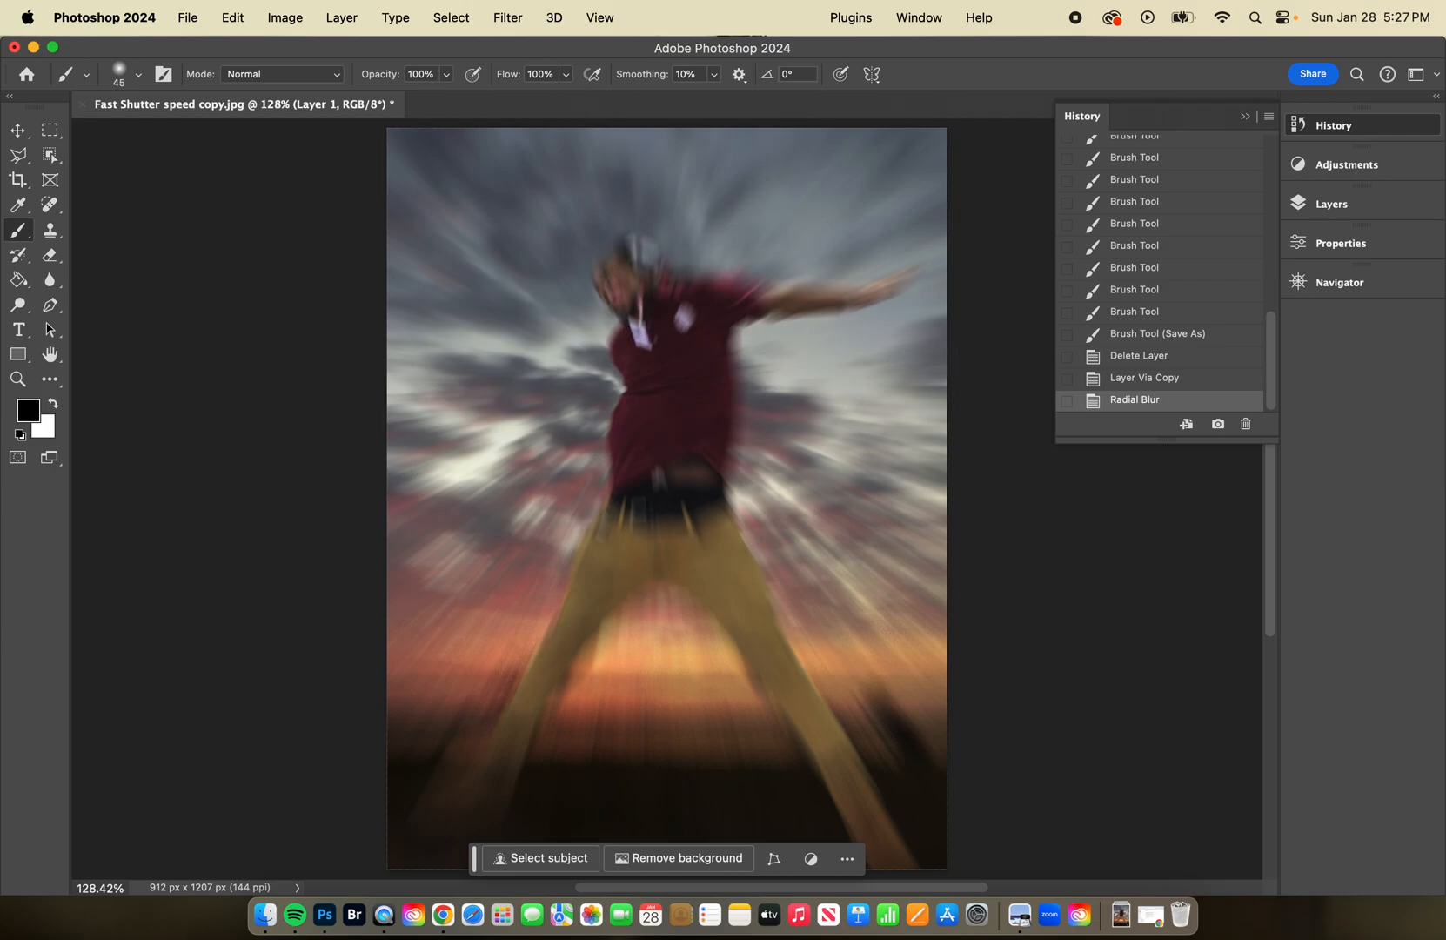
Add a layer mask to the blurred layer and make black the foreground color for the soft round brush.
click(1334, 205)
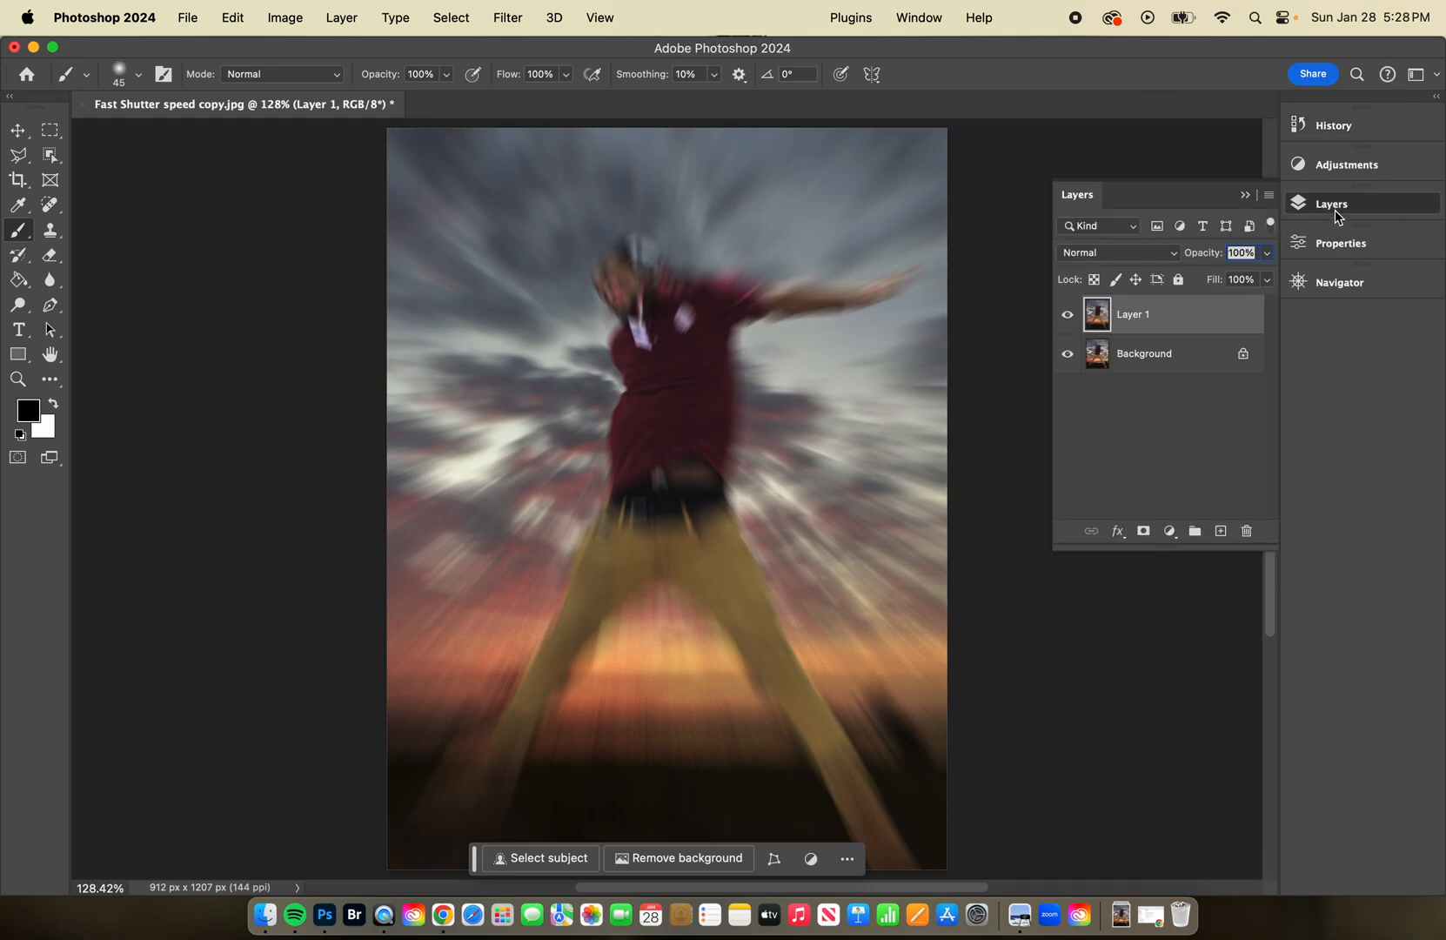
click(1143, 531)
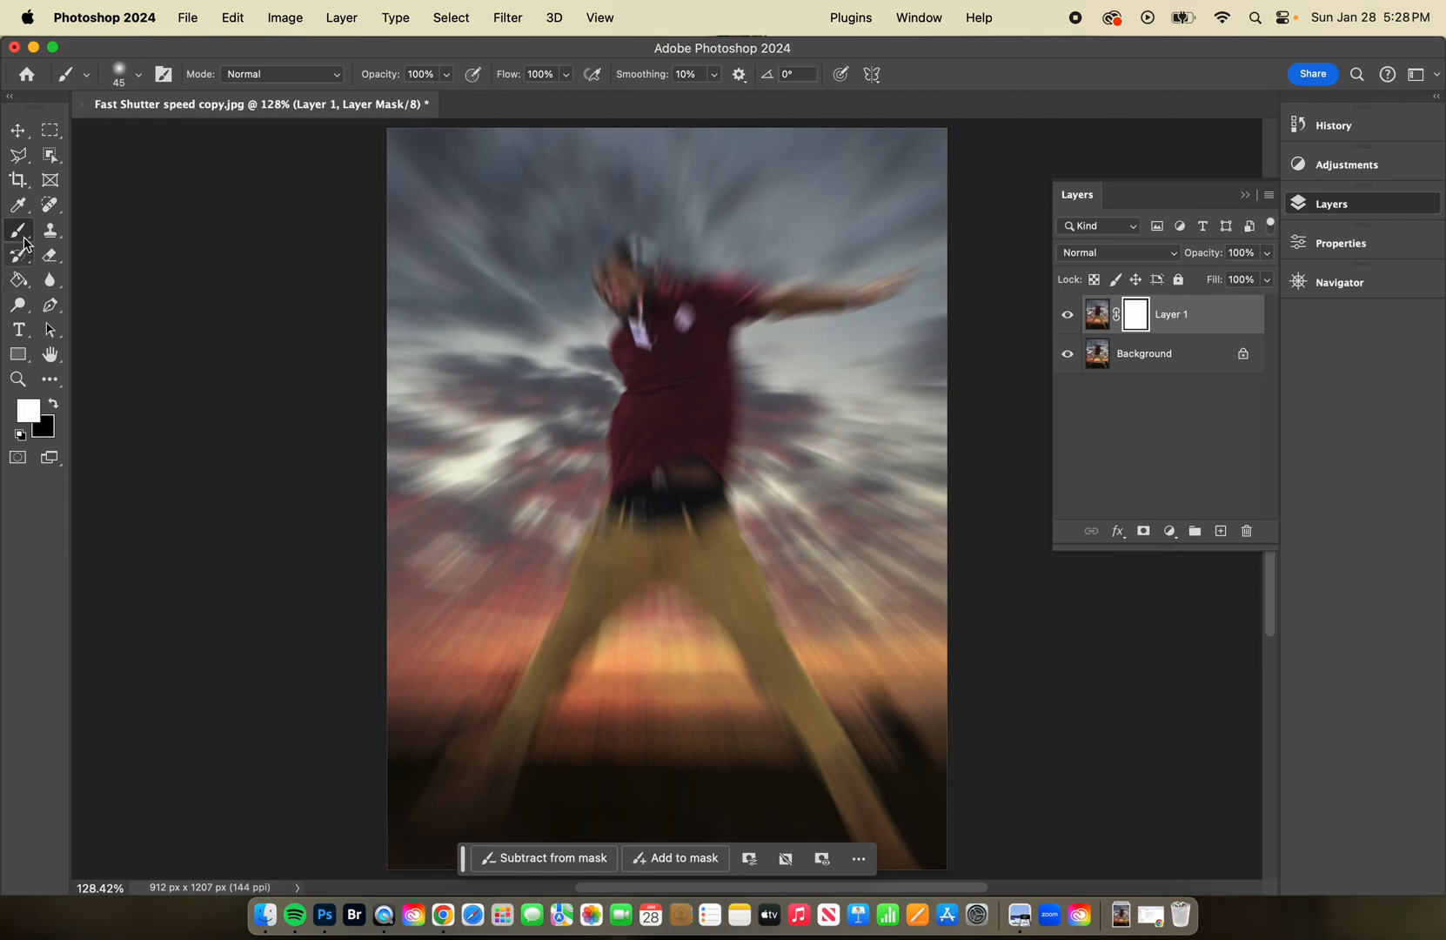
click(139, 76)
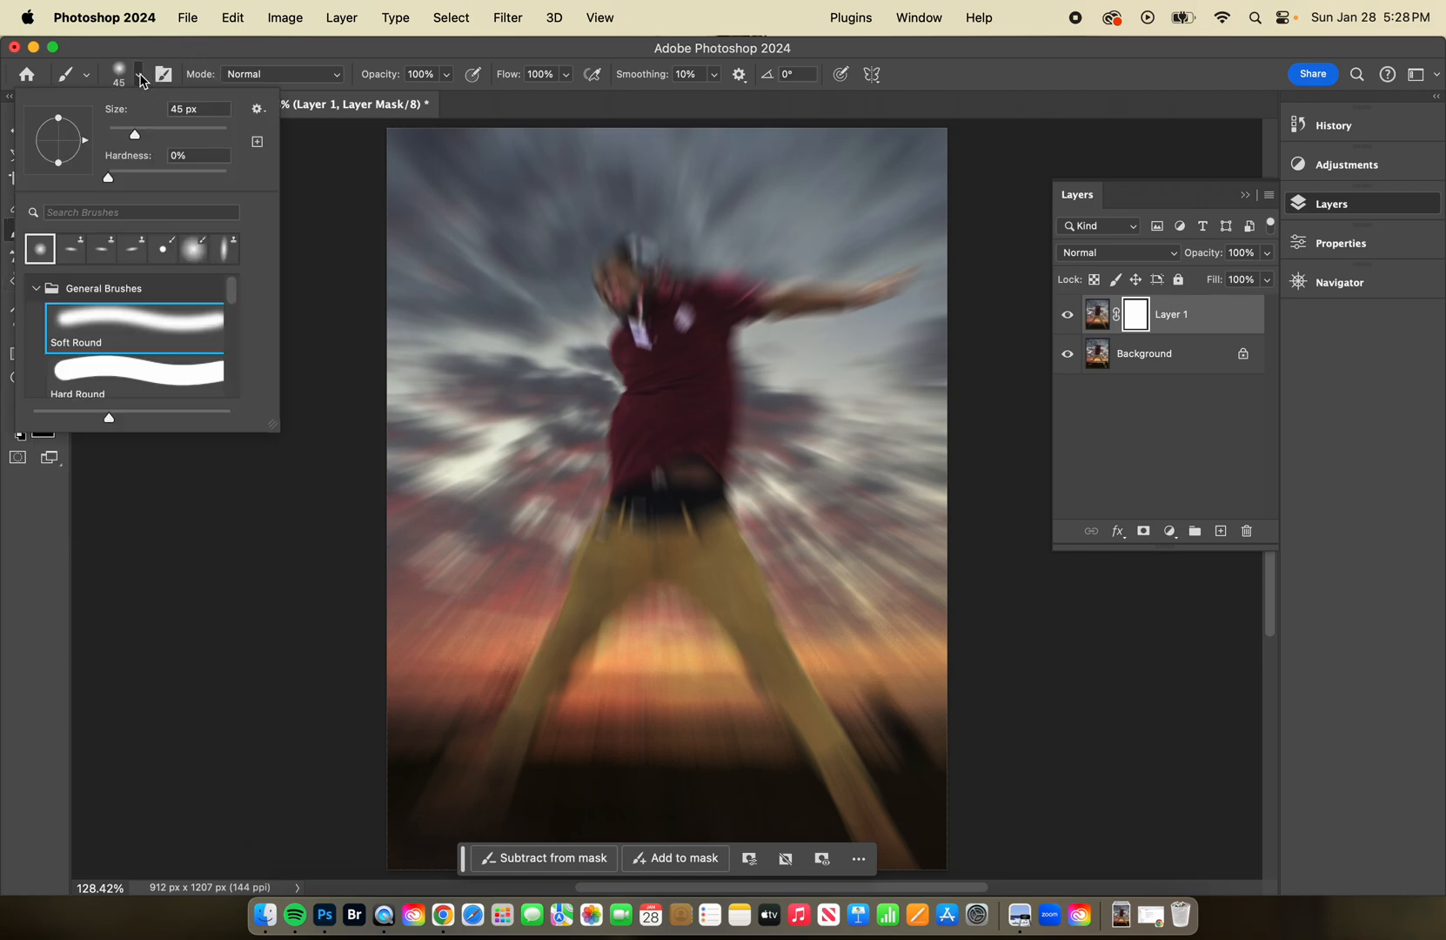
click(323, 235)
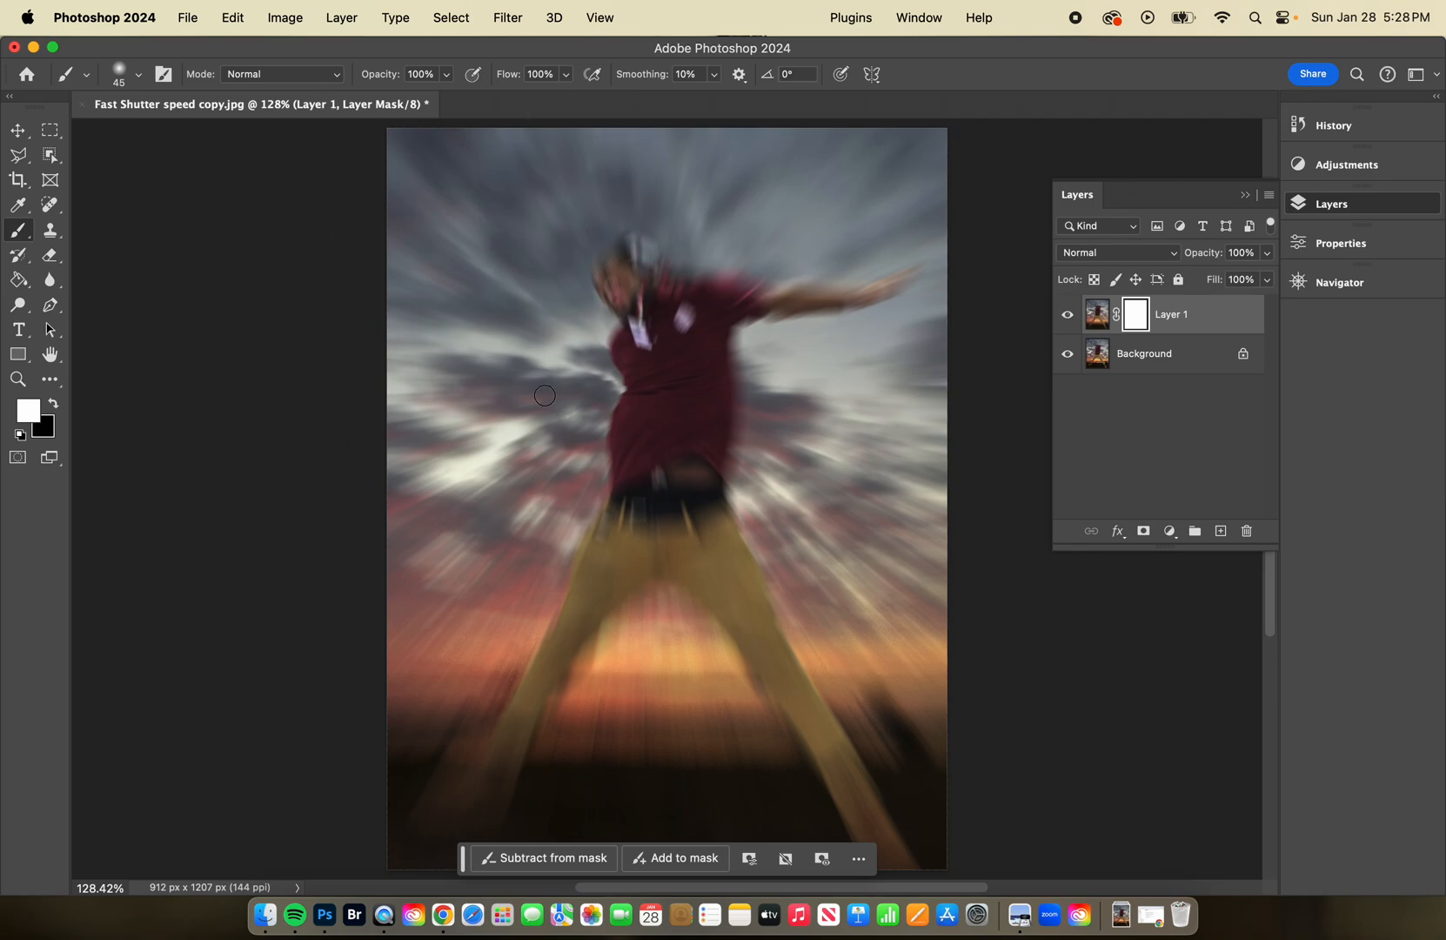
click(54, 402)
Enlarge the brush to 70 px and paint black on the mask over the jumper's face, shirt and belt.
key(bracketright)
key(bracketright)
key(bracketright)
mouse_move(631, 278)
mouse_down()
mouse_move(623, 289)
mouse_move(613, 259)
mouse_move(655, 468)
mouse_move(691, 329)
mouse_move(736, 307)
mouse_up()
mouse_move(666, 467)
mouse_down()
mouse_move(637, 540)
mouse_move(697, 464)
mouse_move(700, 324)
mouse_move(688, 456)
mouse_up()
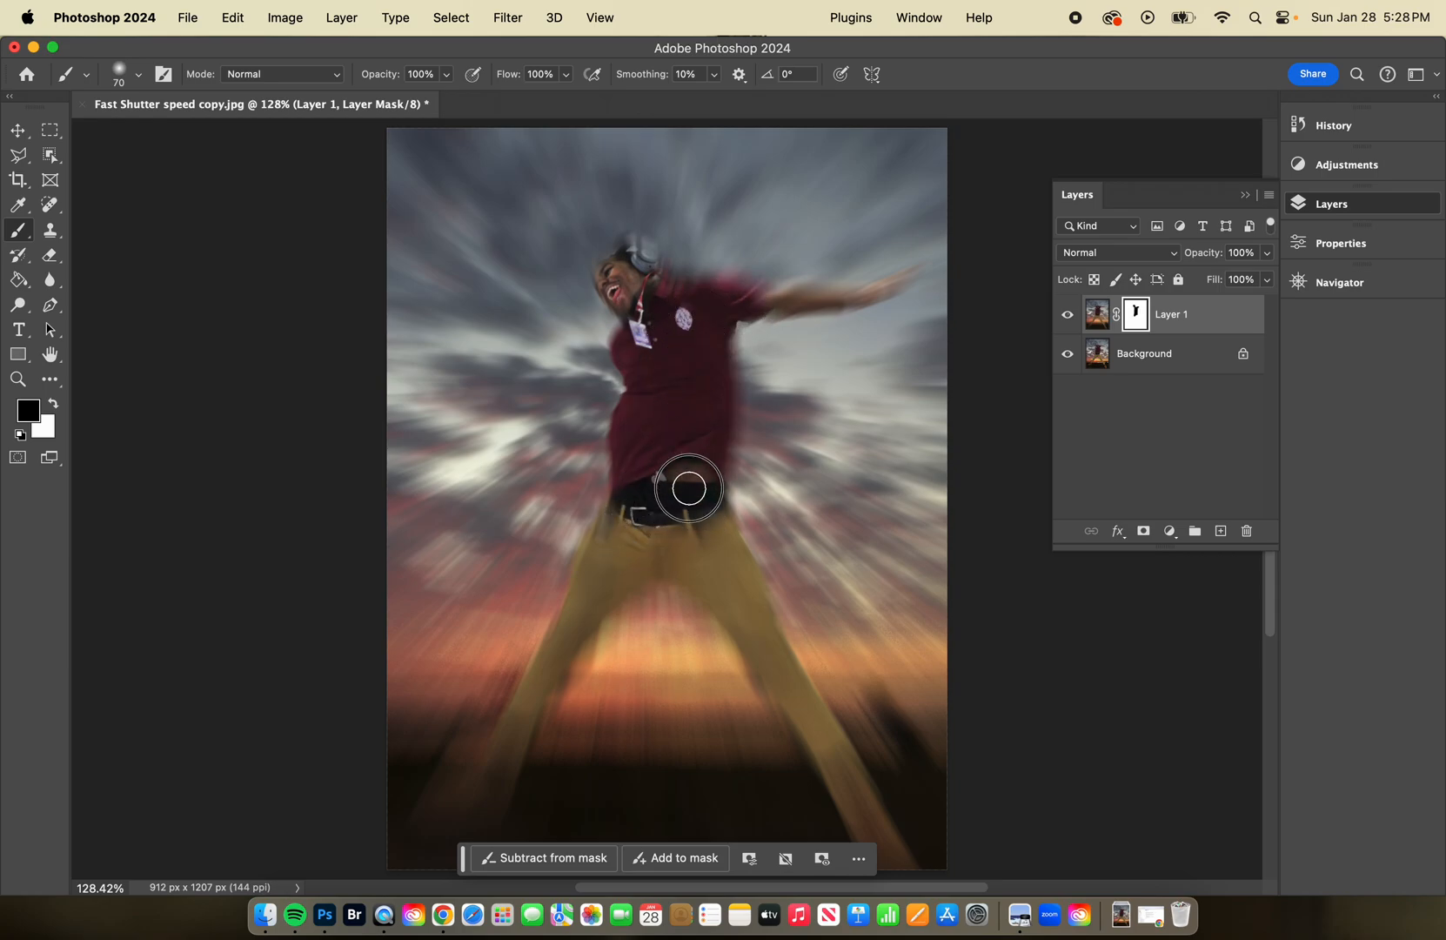
drag(703, 324, 726, 310)
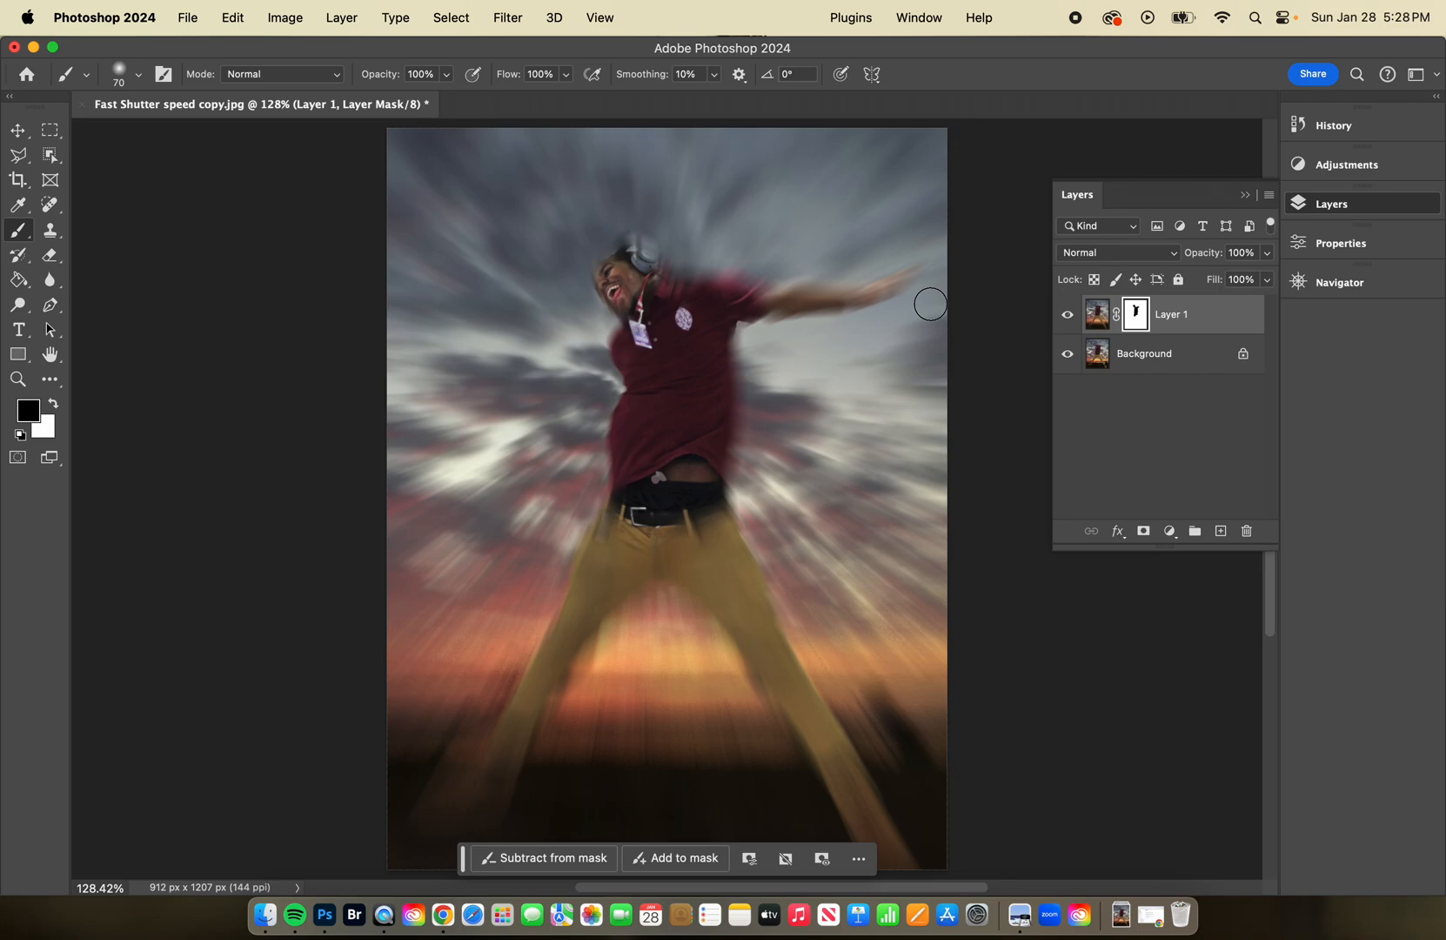
Start saving the image in TIFF format in the Blurring Effects folder.
click(190, 19)
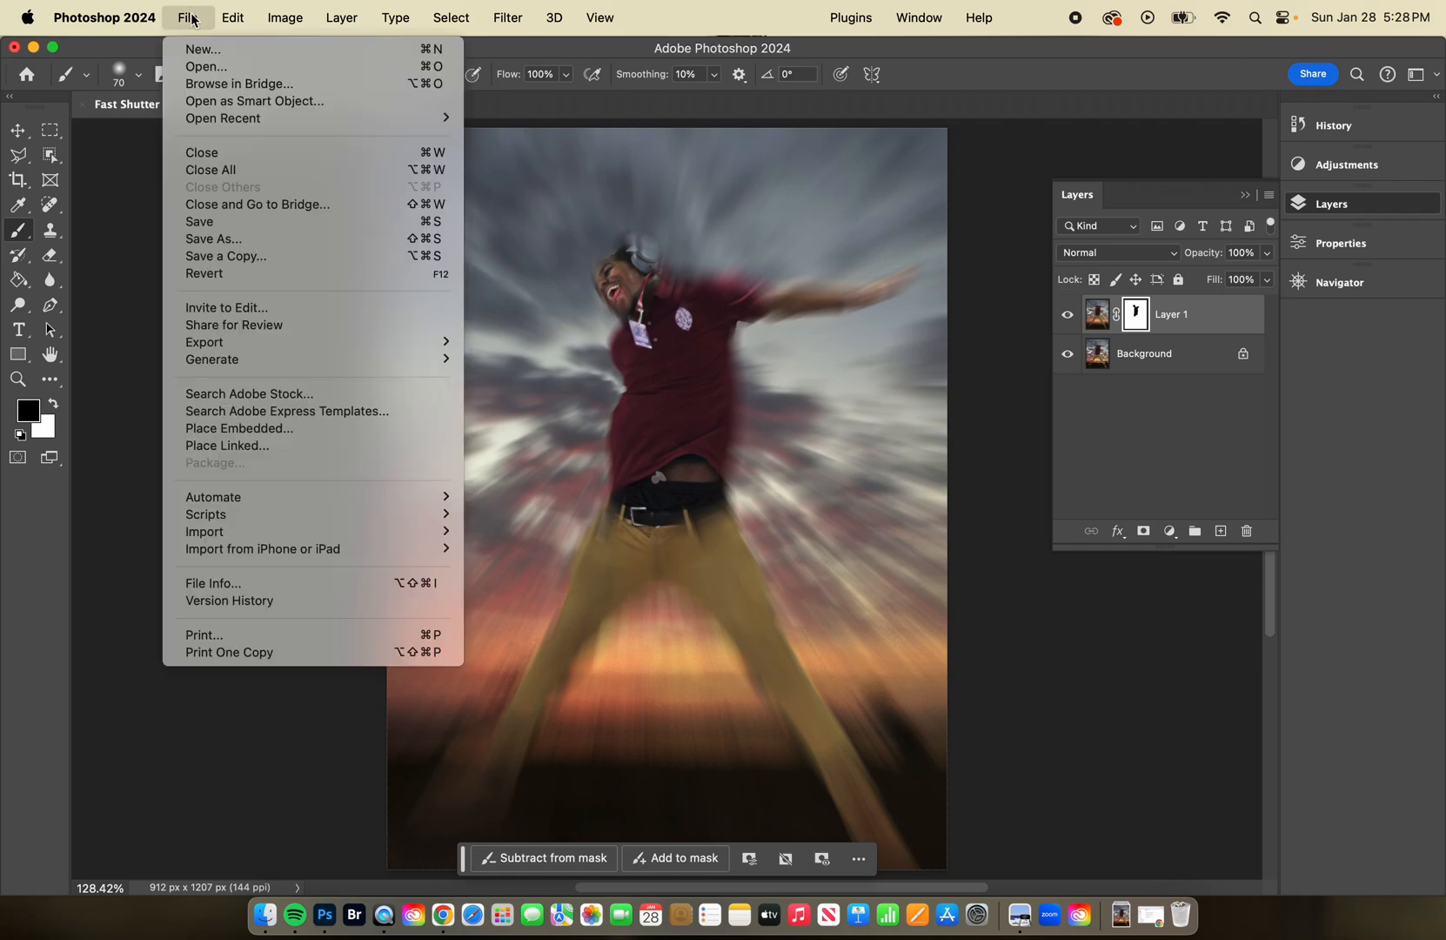
click(254, 246)
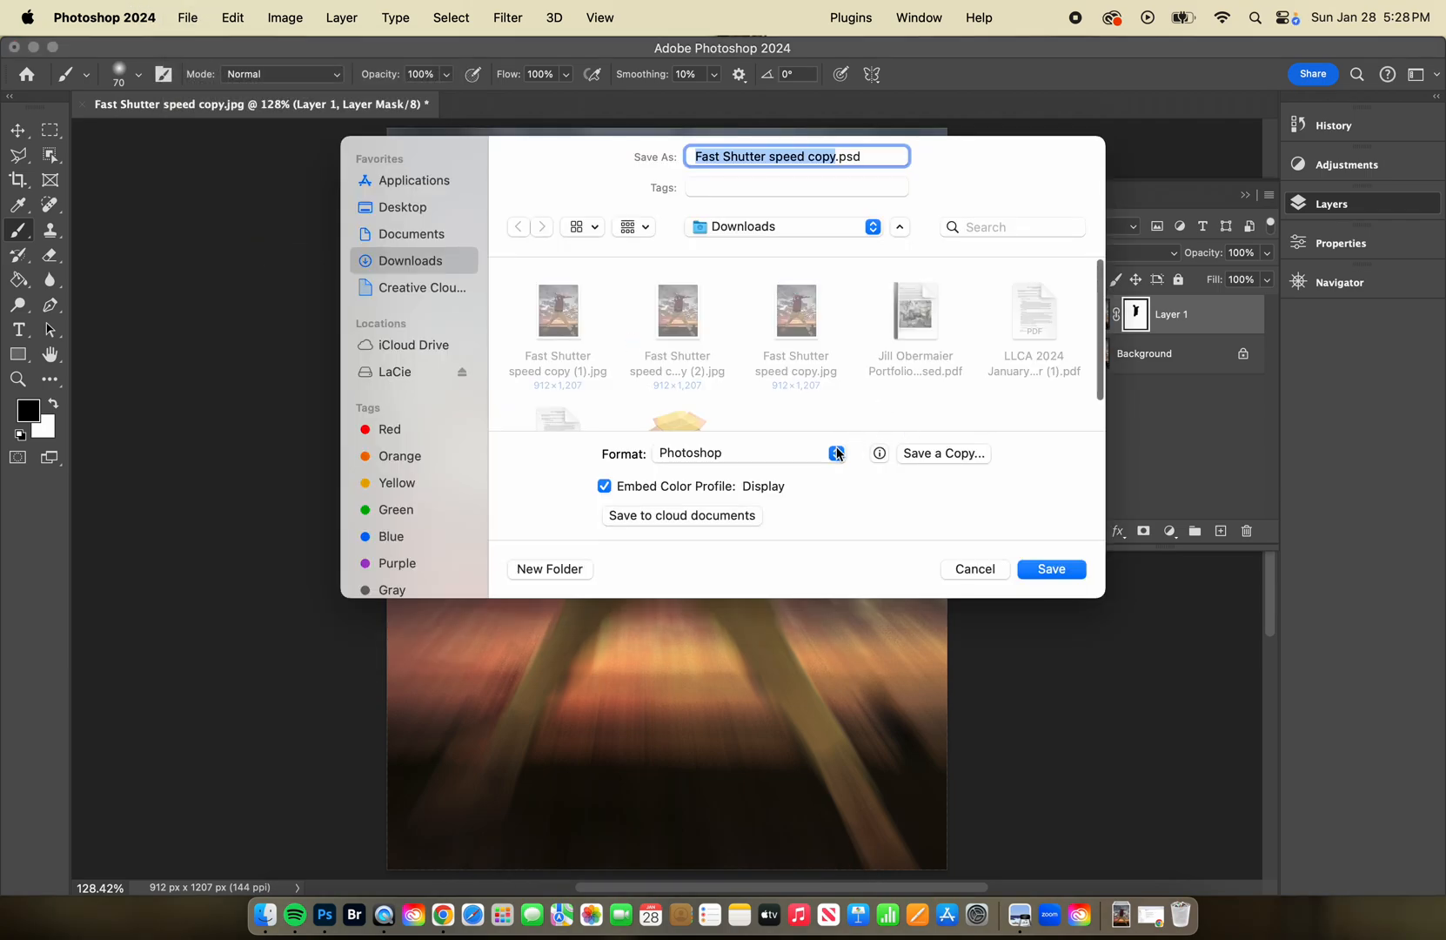
click(838, 453)
click(789, 514)
click(872, 226)
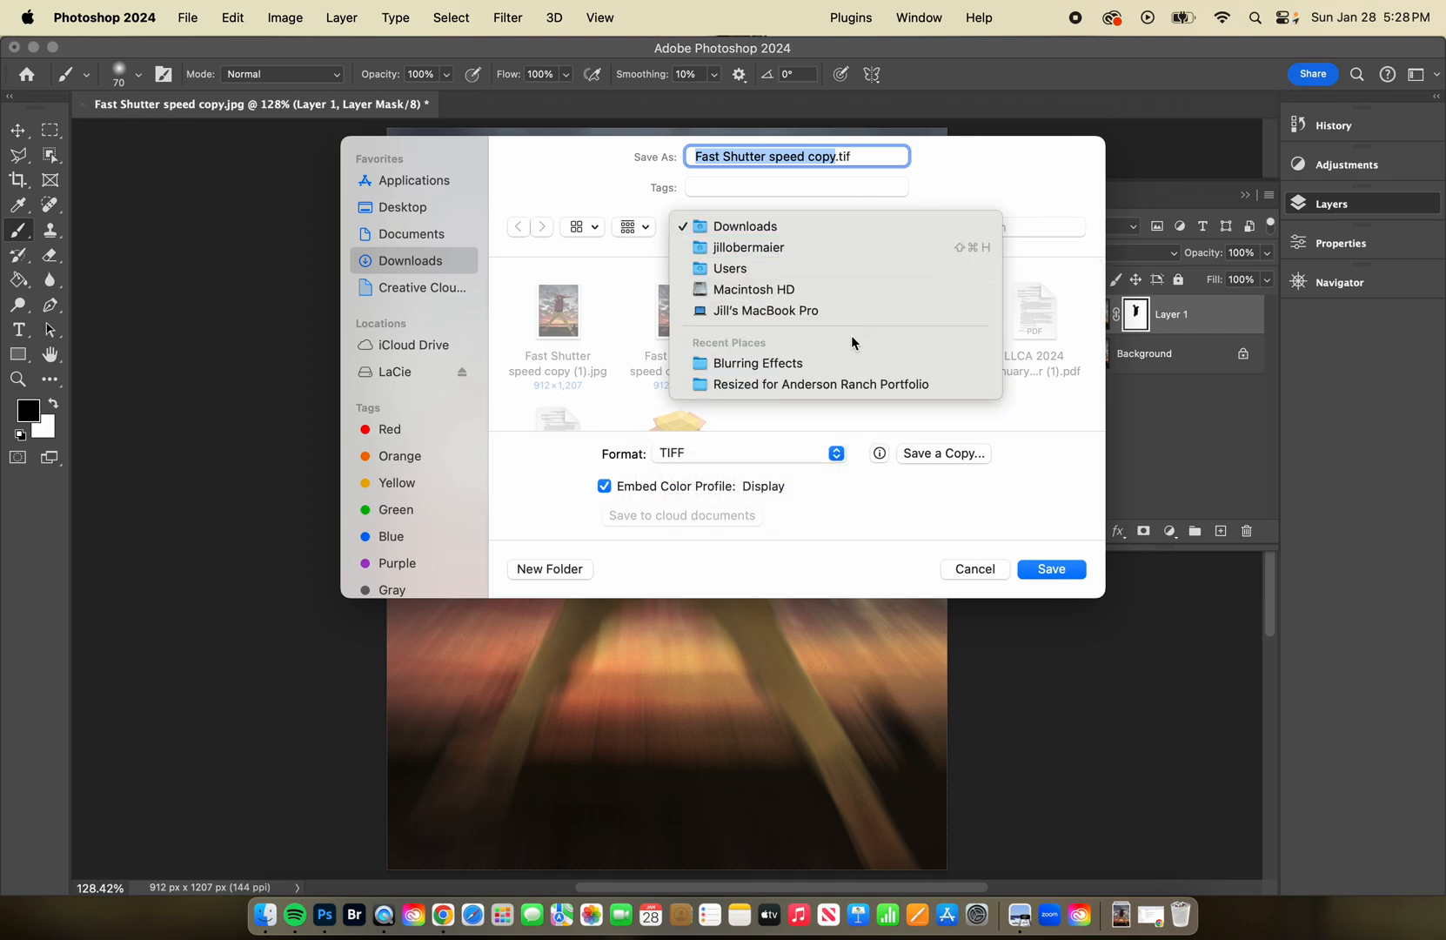
click(849, 363)
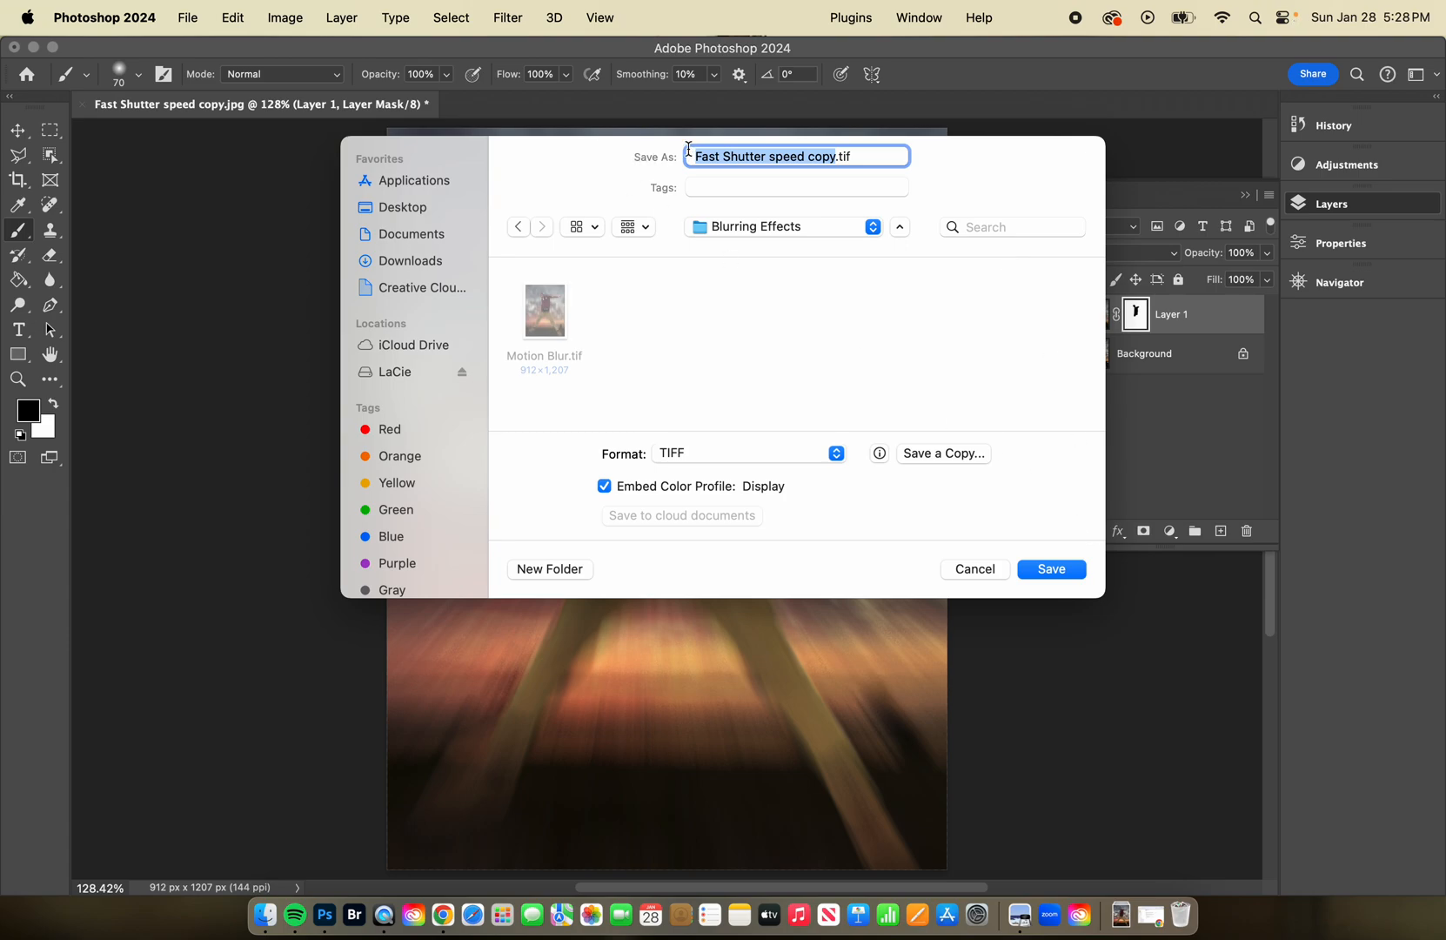
Name the file Radial Zoom and save the TIFF with no image compression and RLE layer compression.
text(Radial)
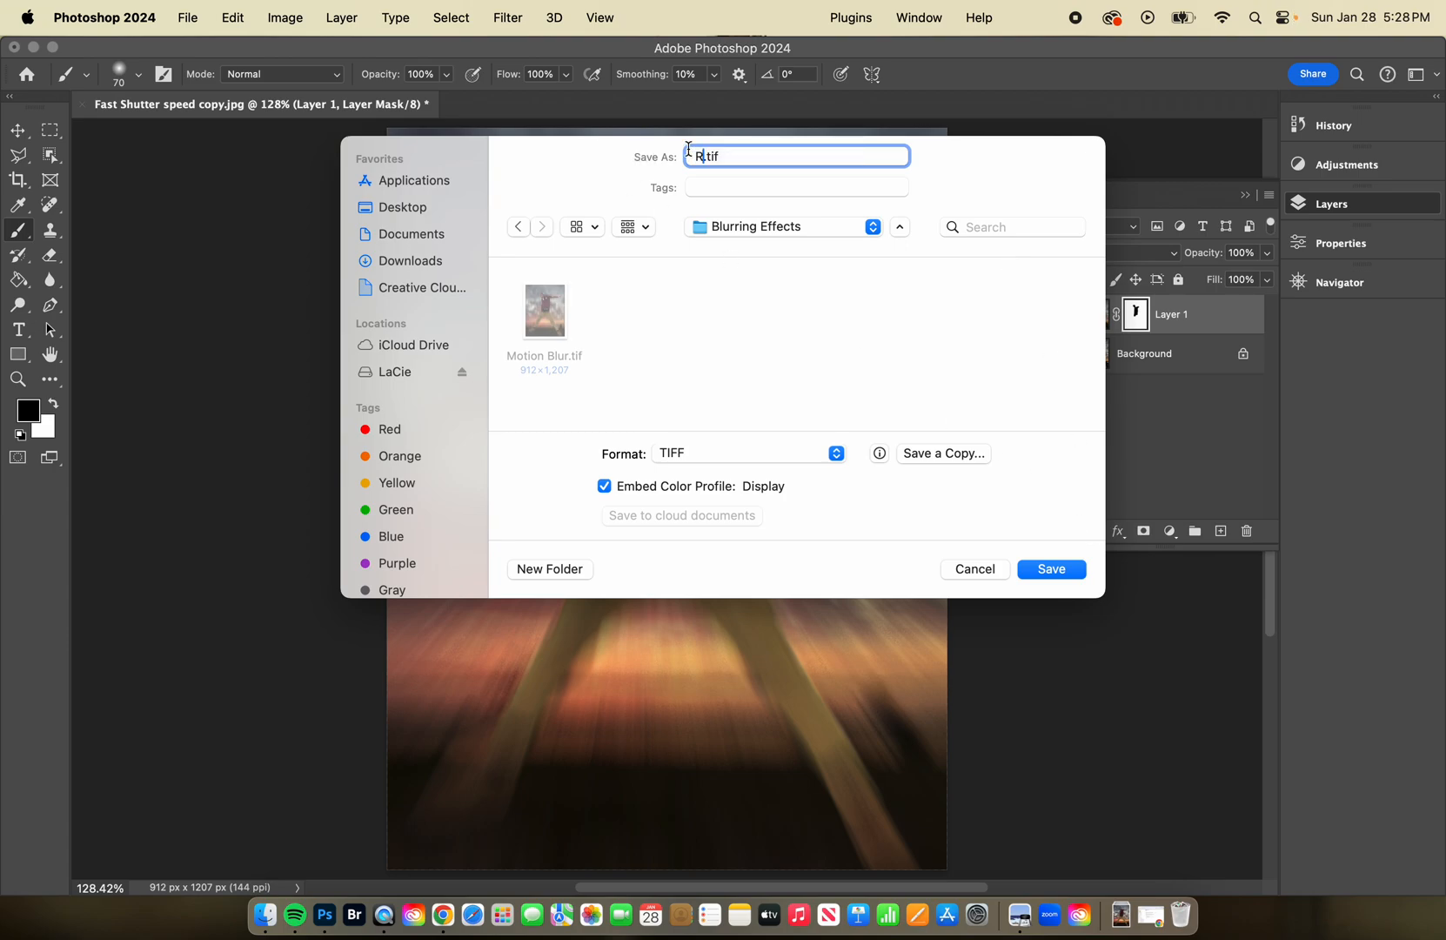
text( Zoom)
click(1052, 574)
click(957, 346)
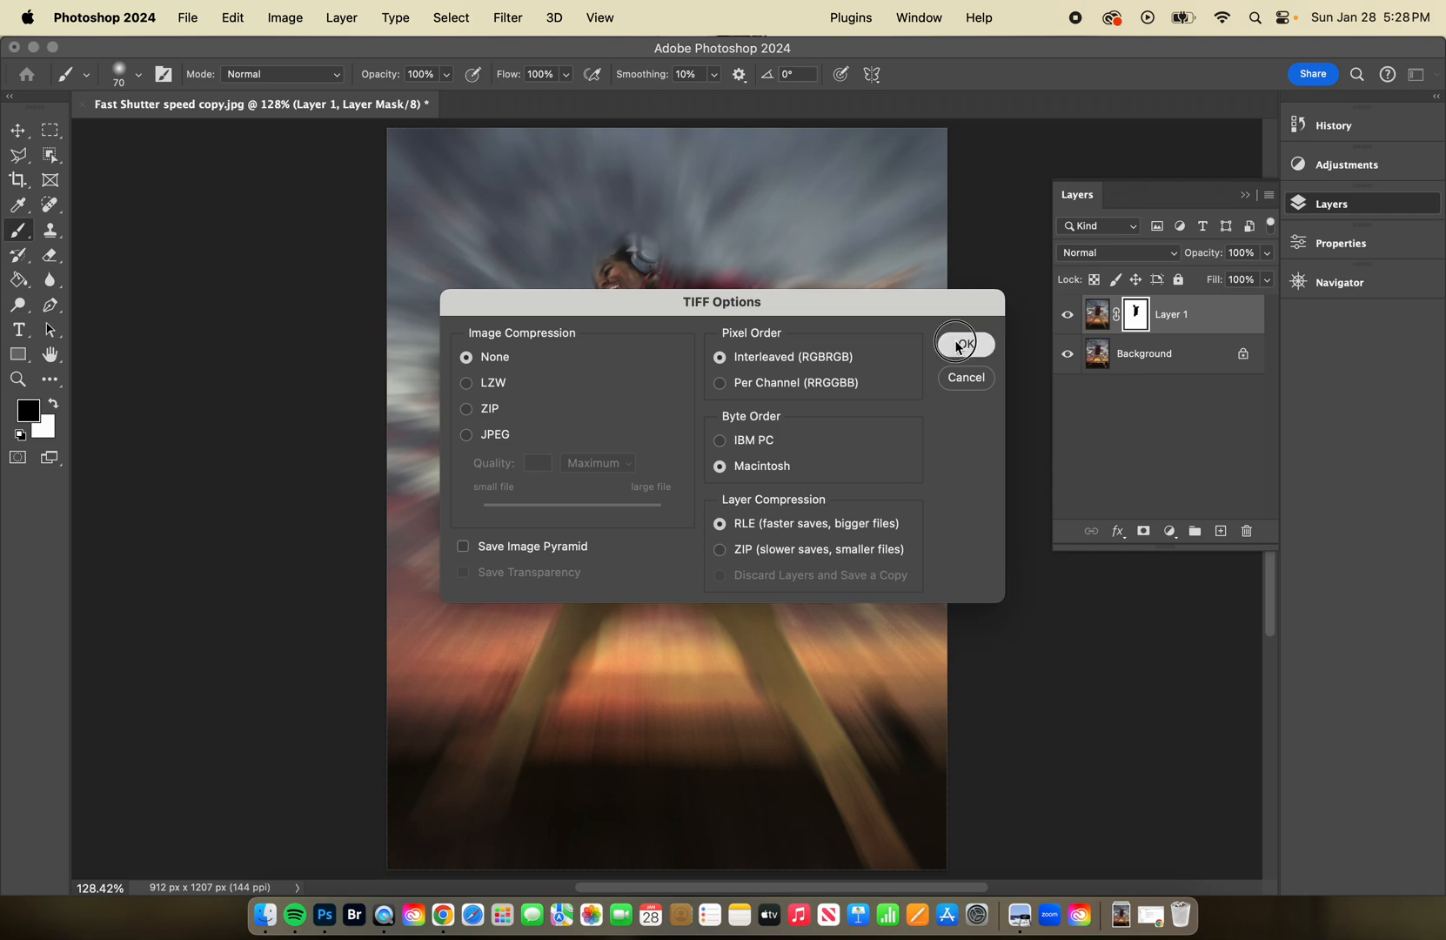
Delete the masked radial zoom layer and make a new copy of the Background layer.
drag(1253, 329, 1248, 532)
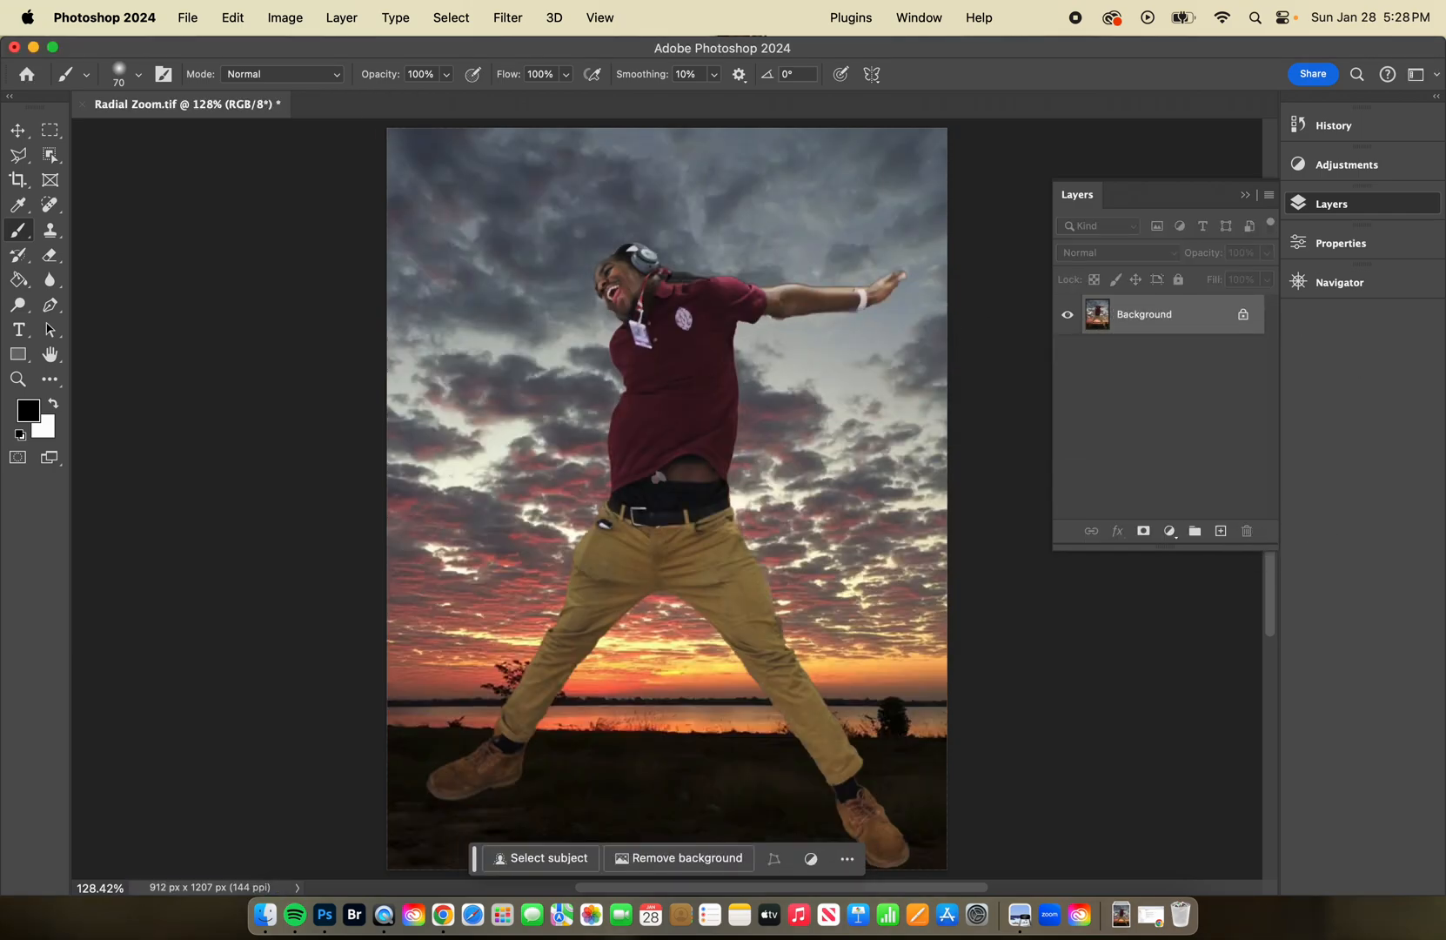
drag(1191, 326, 1221, 530)
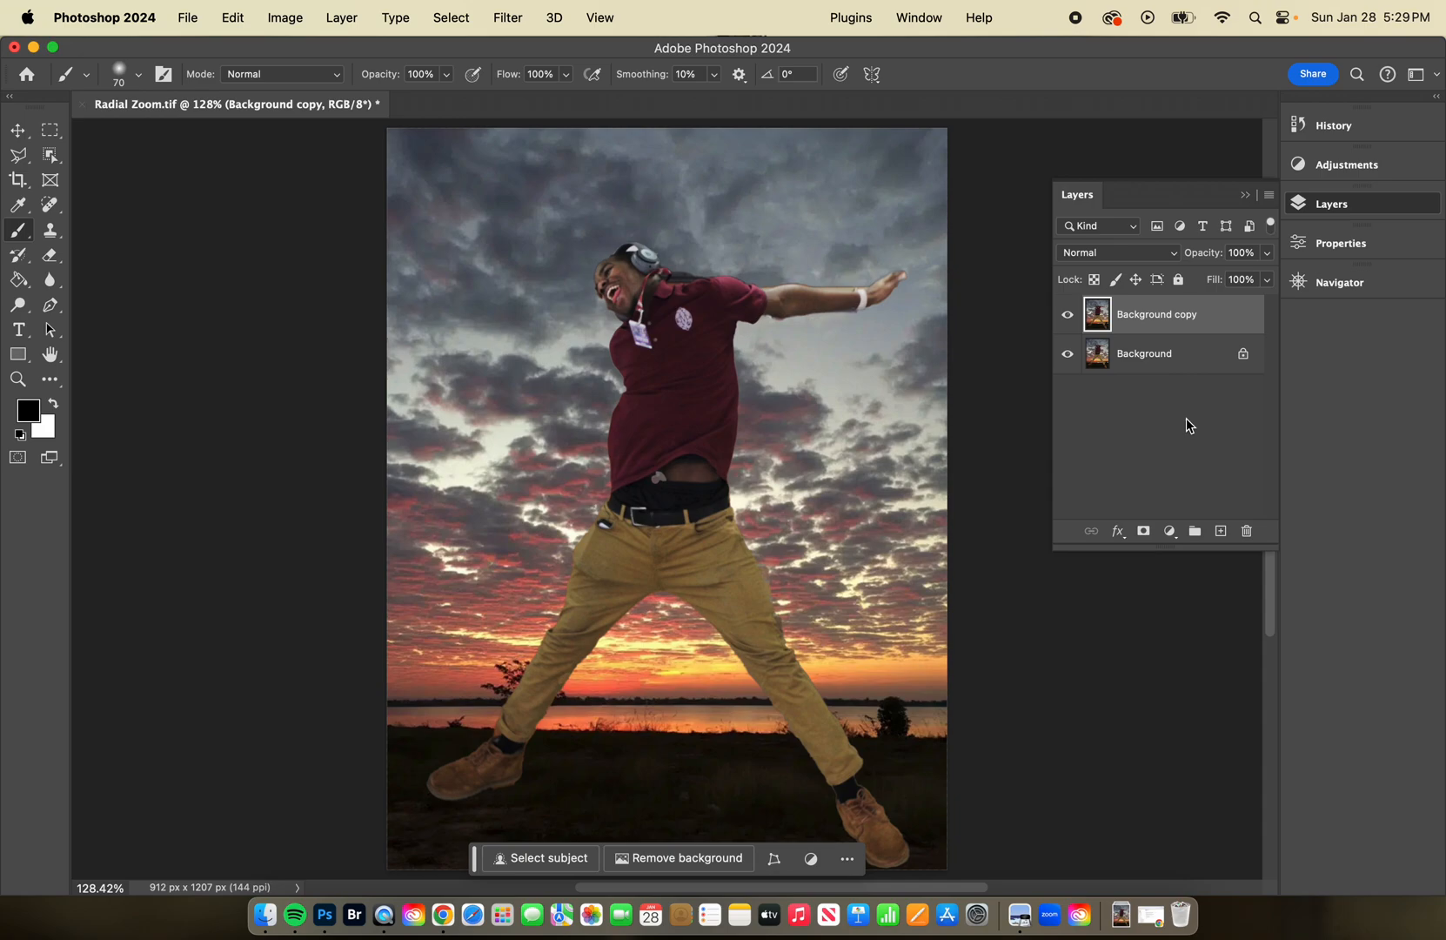
Try a Spin radial blur of amount 31 at Good quality on the Background copy layer, and revert to the unblurred duplicate.
click(502, 19)
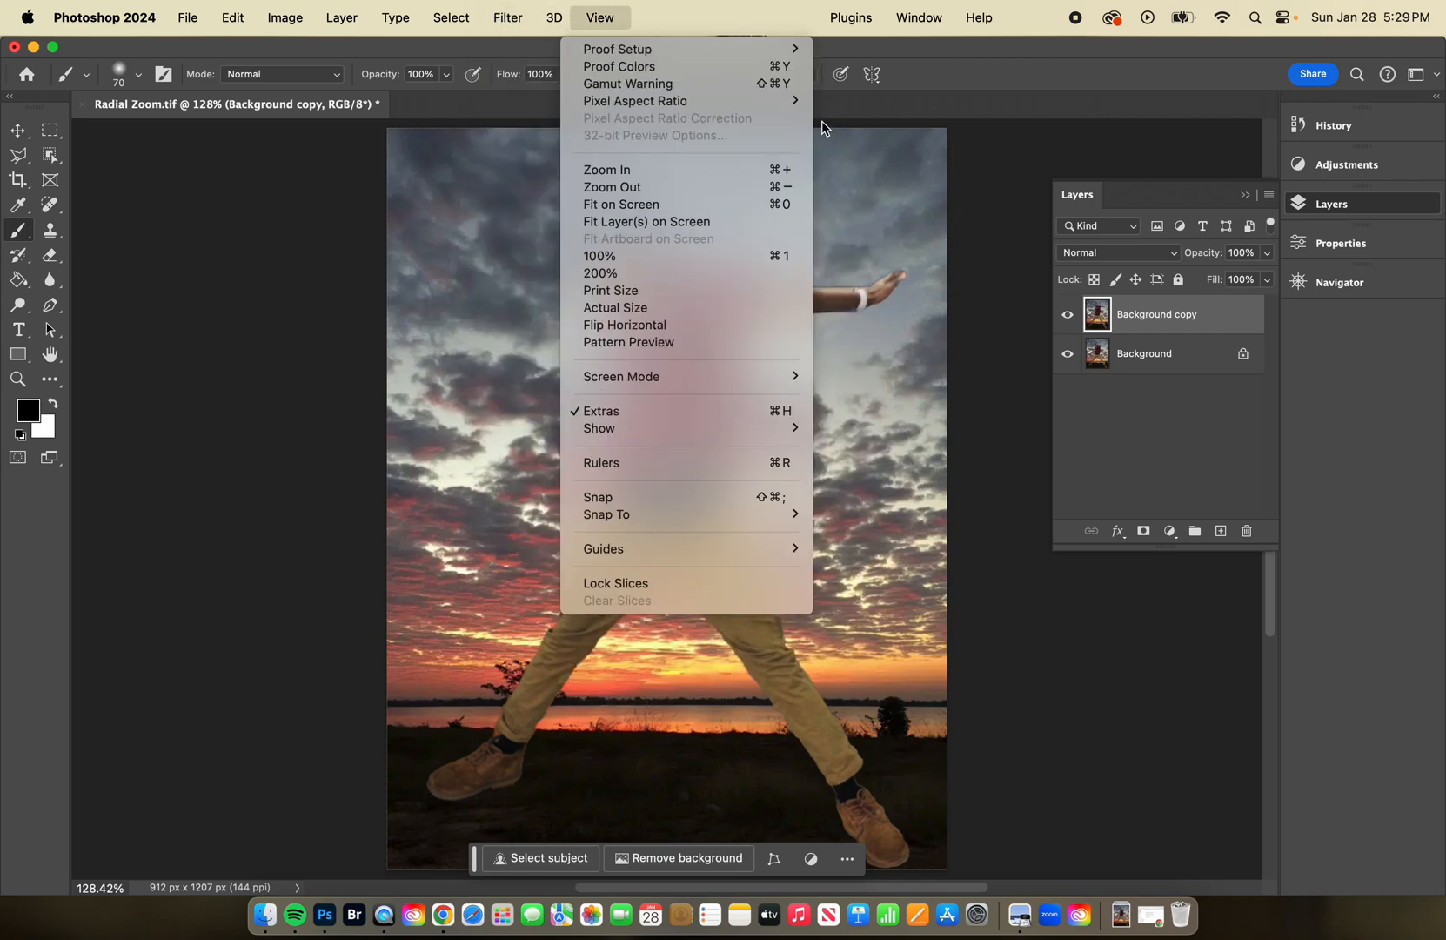
mouse_move(603, 290)
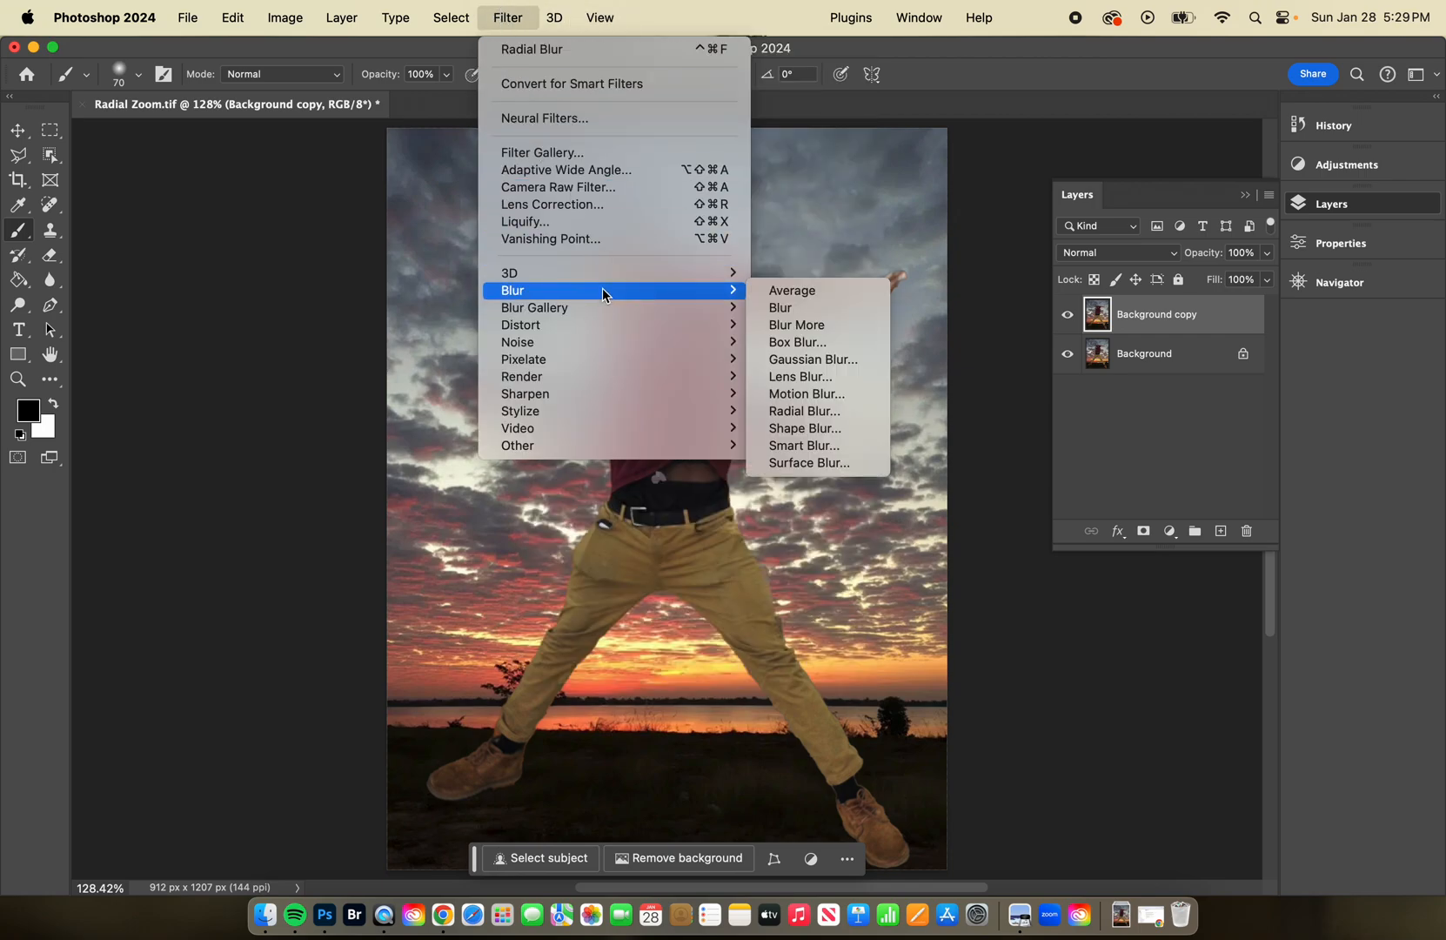
click(866, 415)
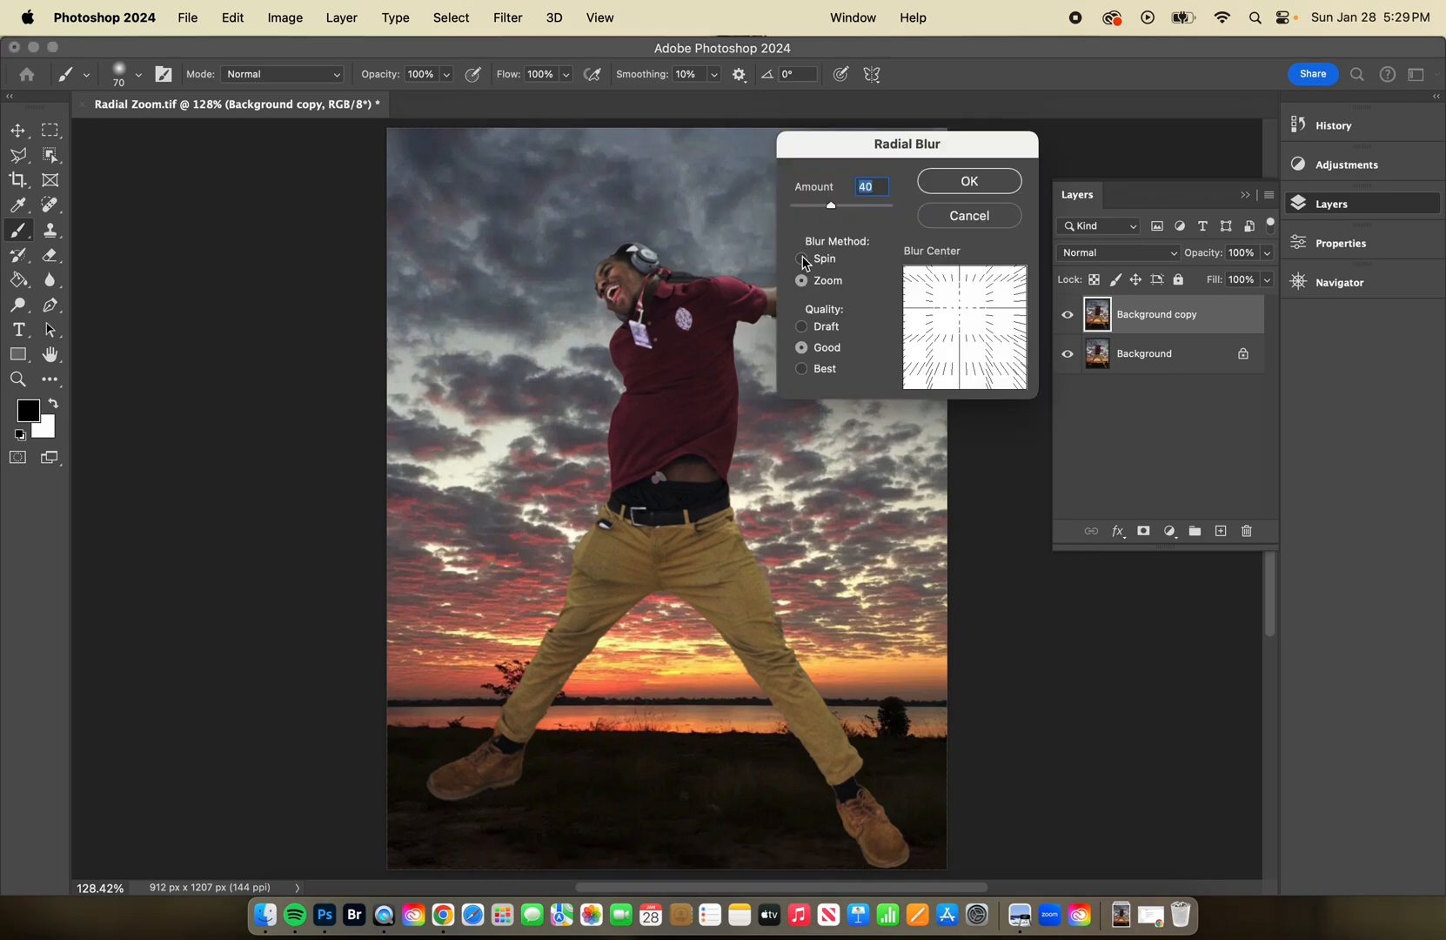
click(802, 259)
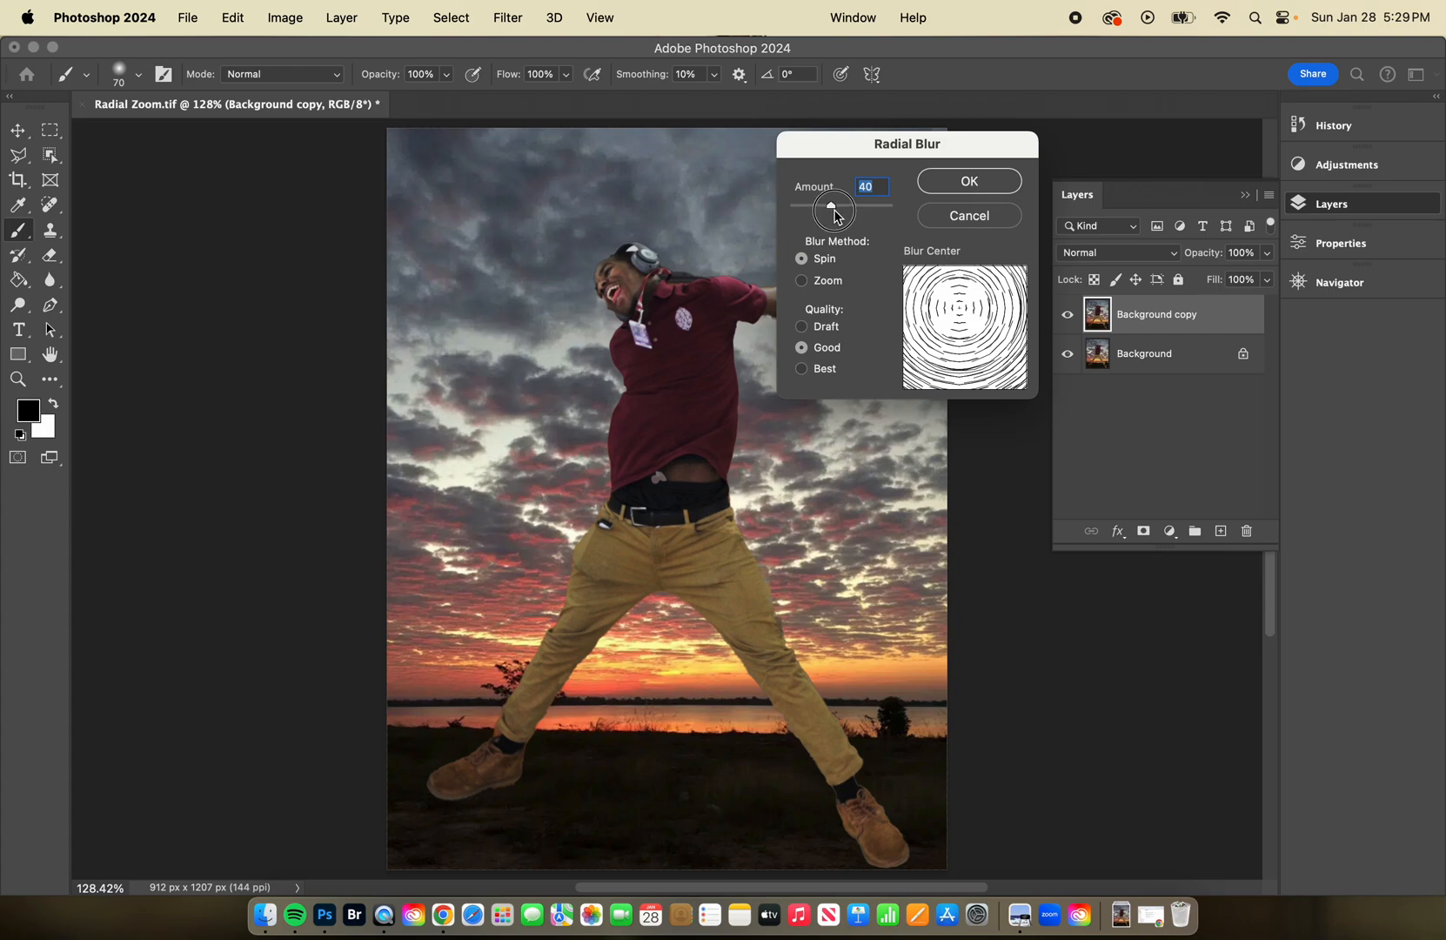
mouse_move(834, 216)
mouse_down()
mouse_move(852, 211)
mouse_move(823, 211)
mouse_up()
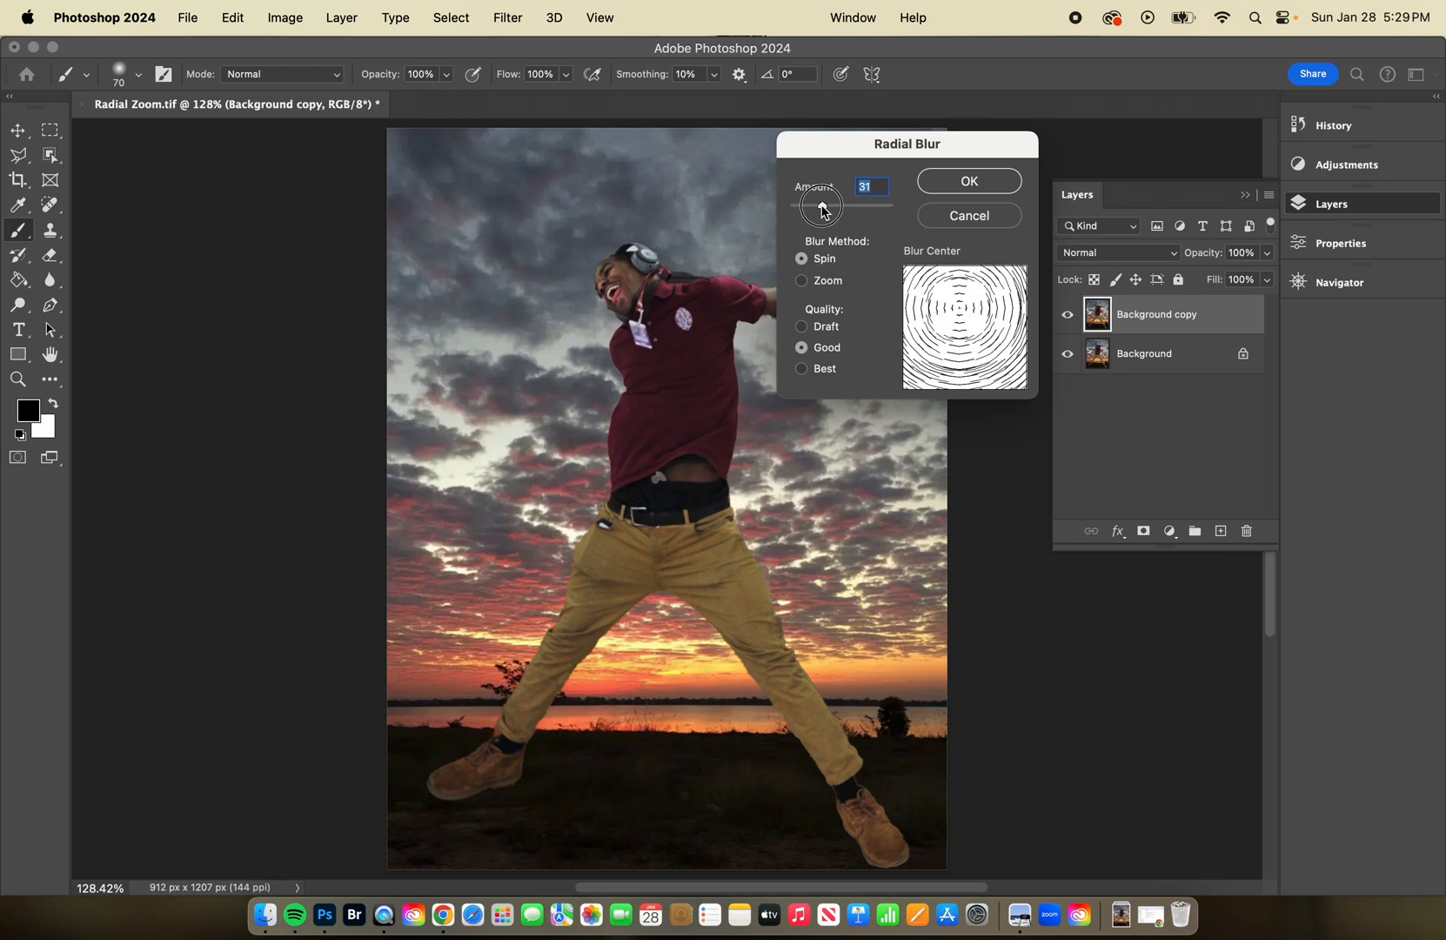
click(968, 181)
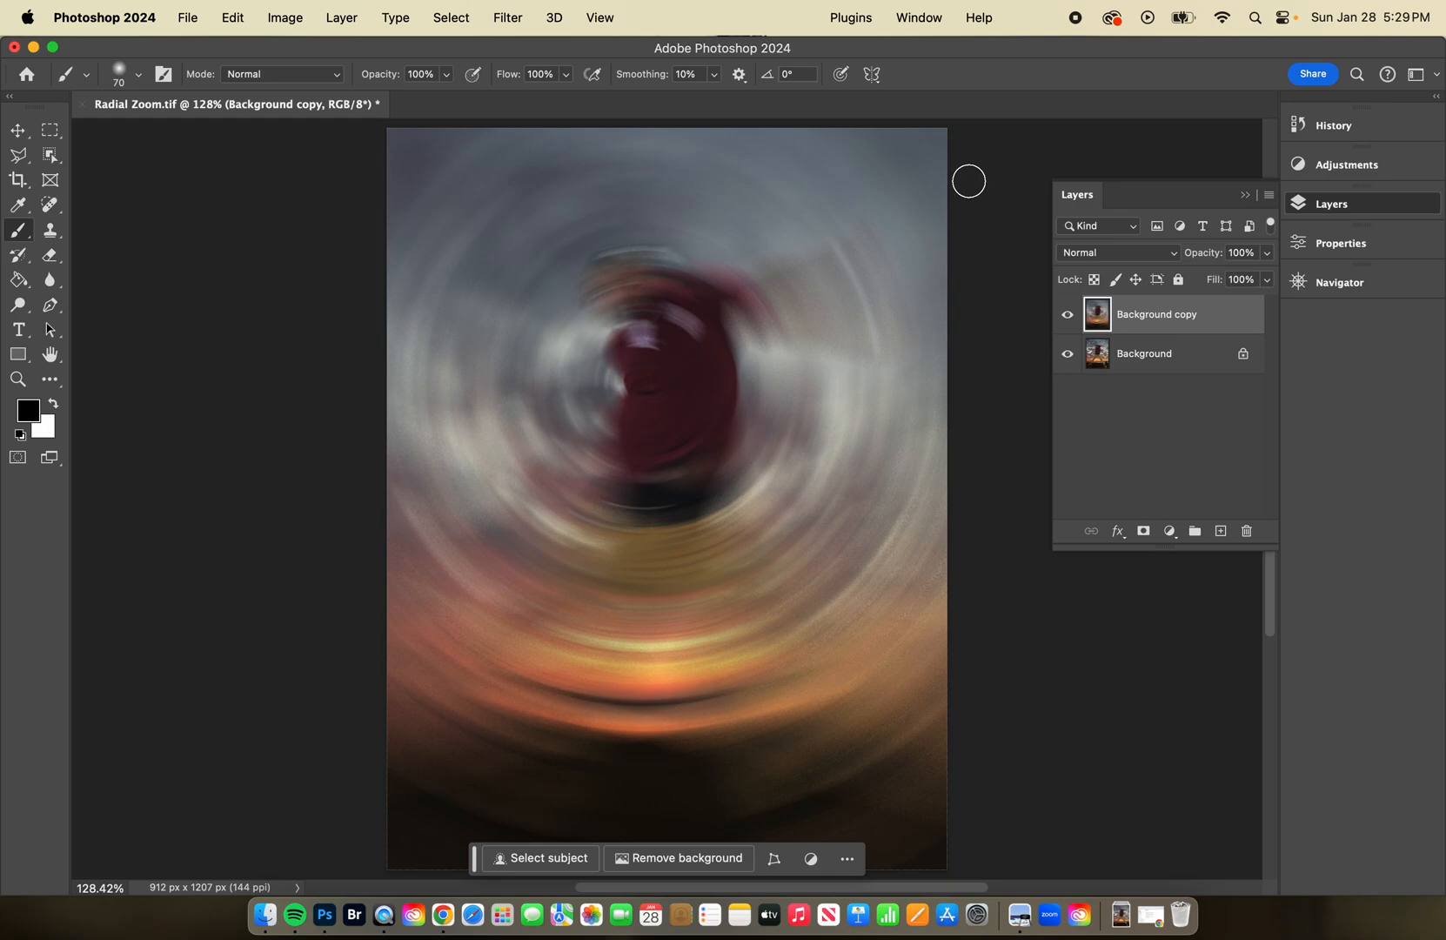
click(1301, 125)
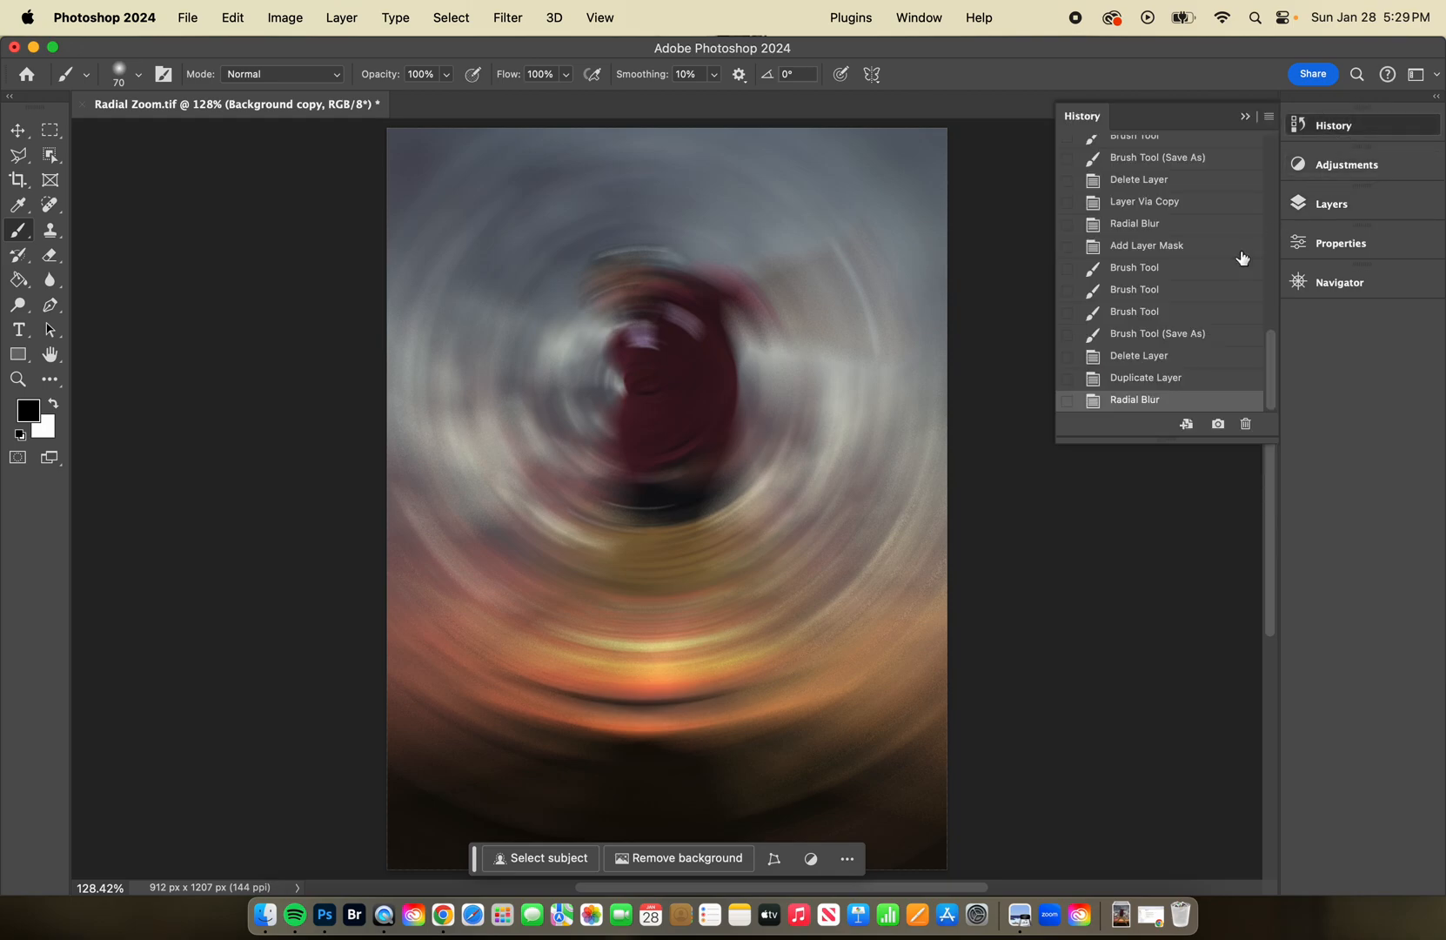
click(1162, 380)
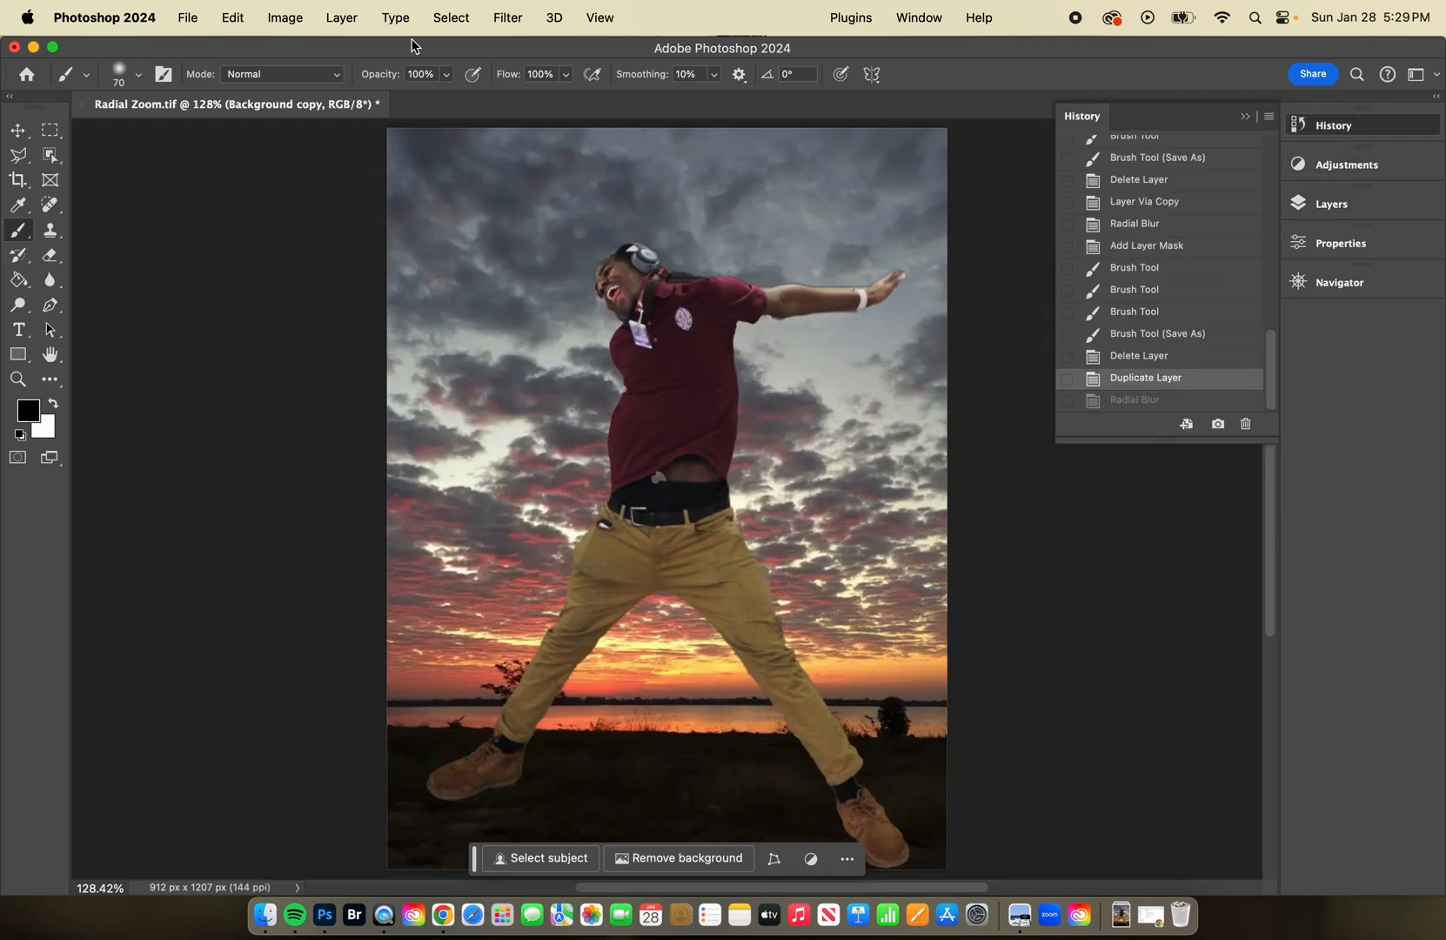
Apply a Radial Blur to the Background copy layer with the Spin method, amount 12 and Good quality.
click(502, 22)
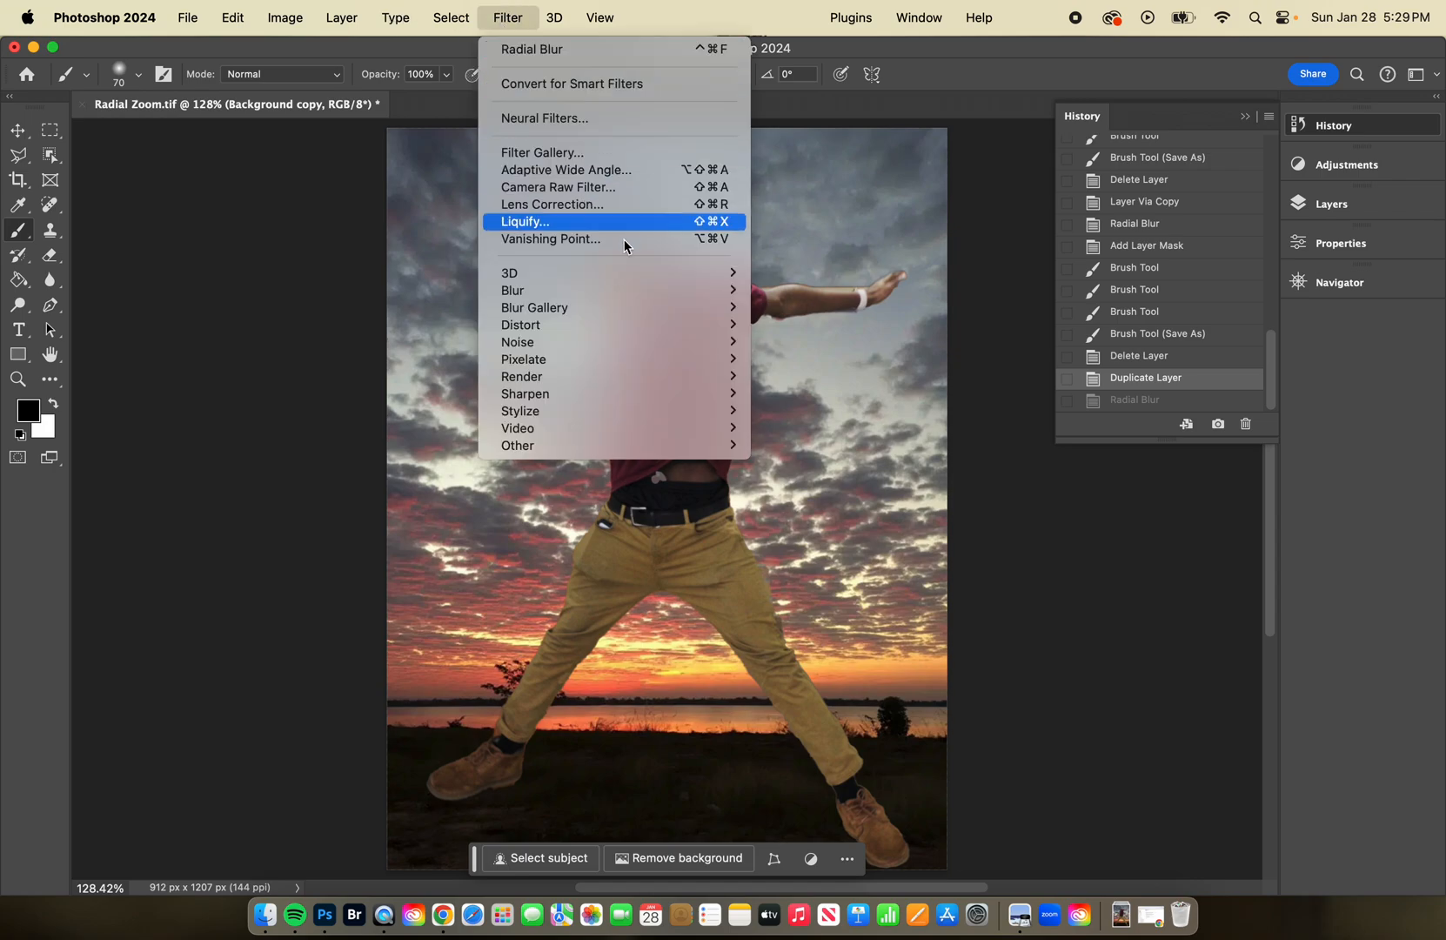
mouse_move(614, 290)
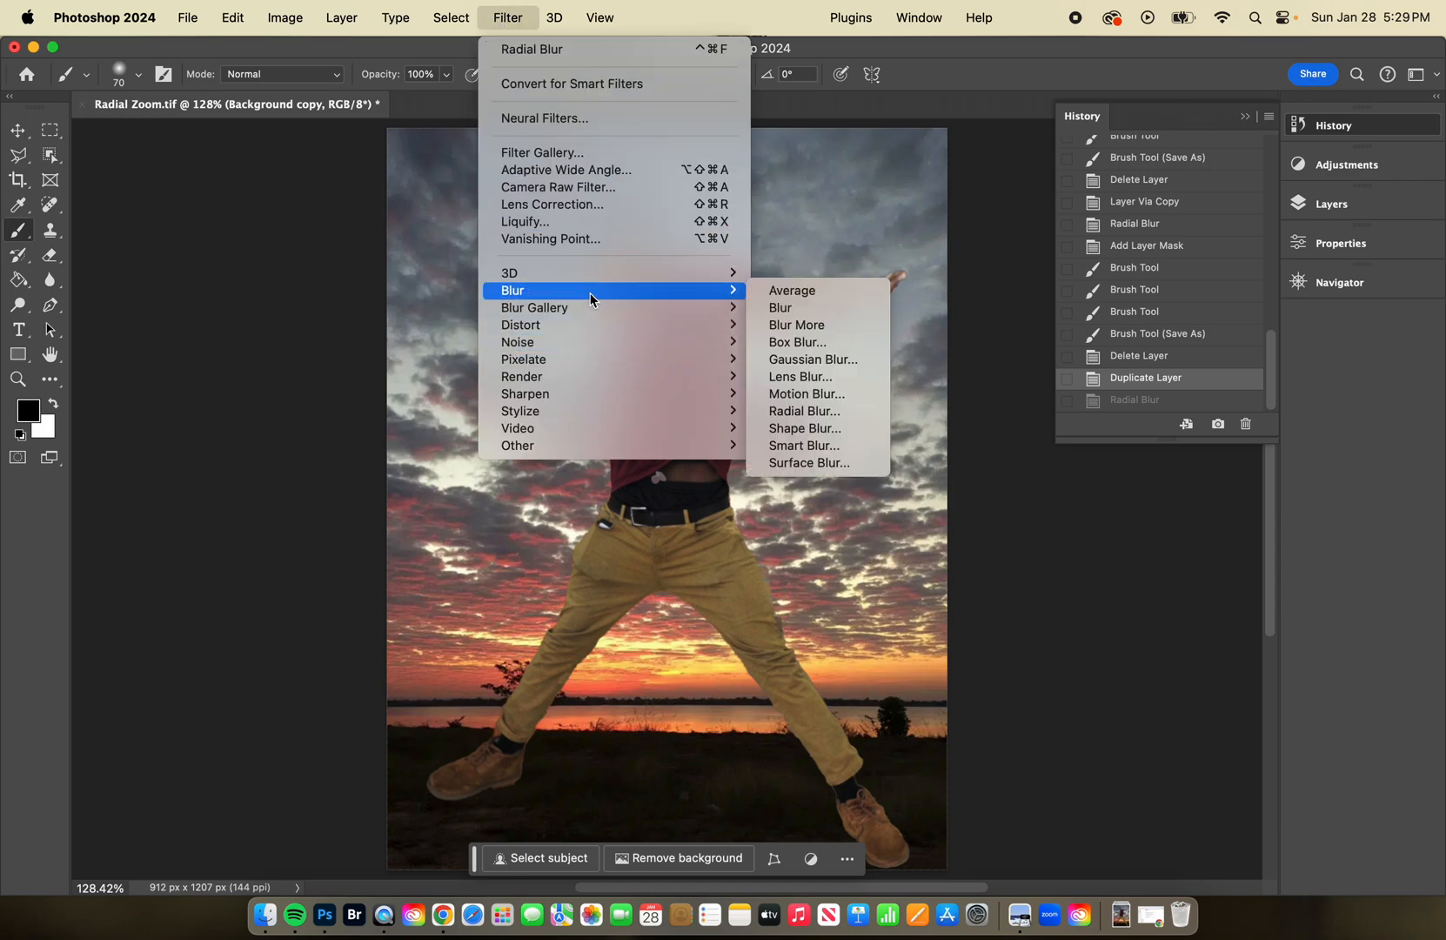
click(851, 412)
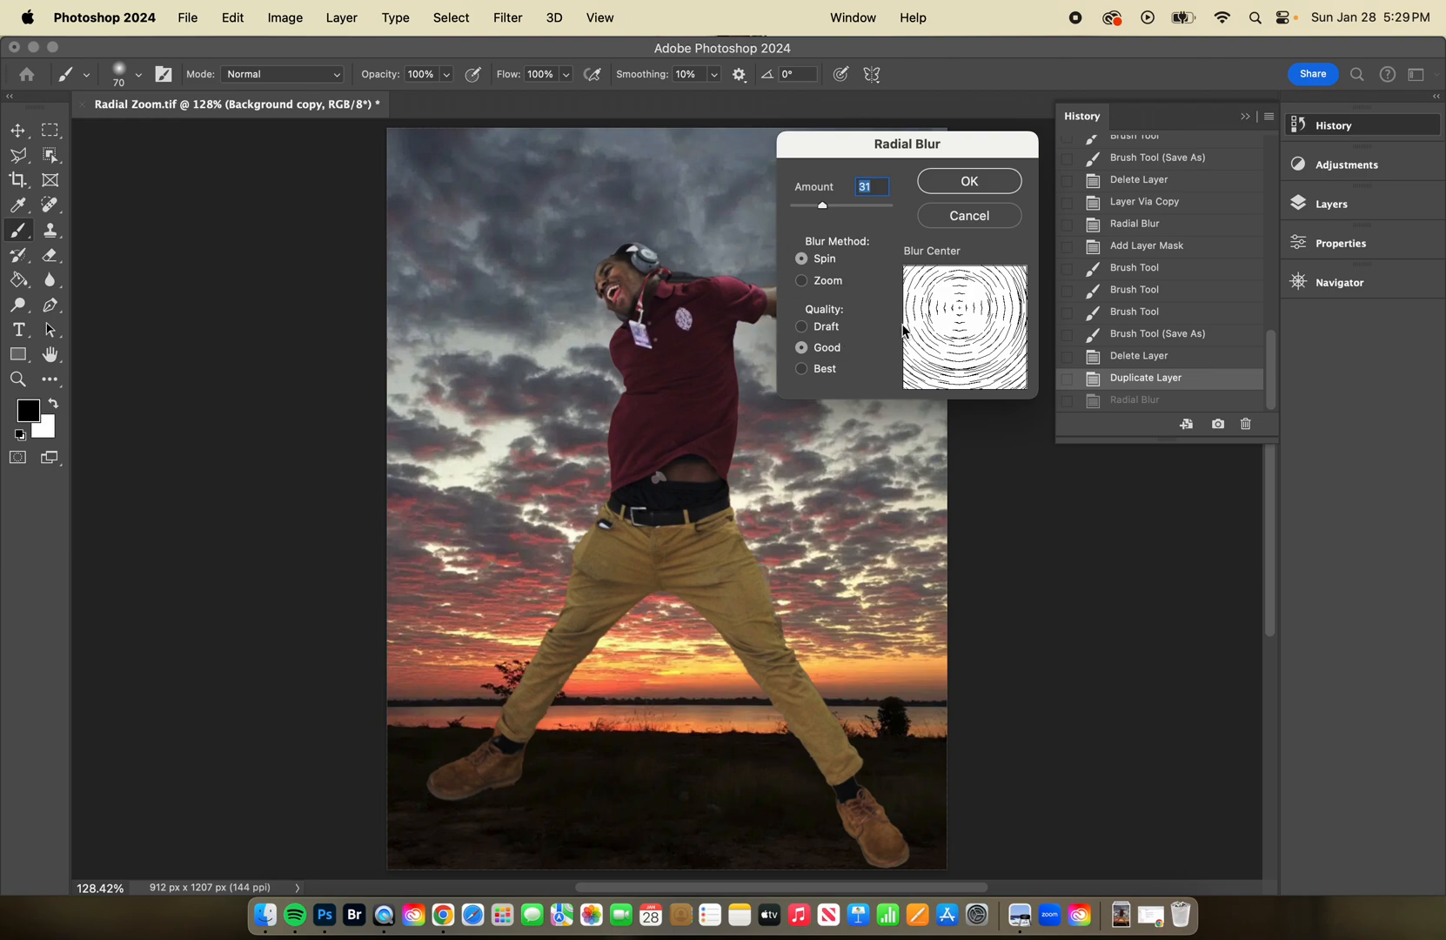
drag(823, 205, 806, 209)
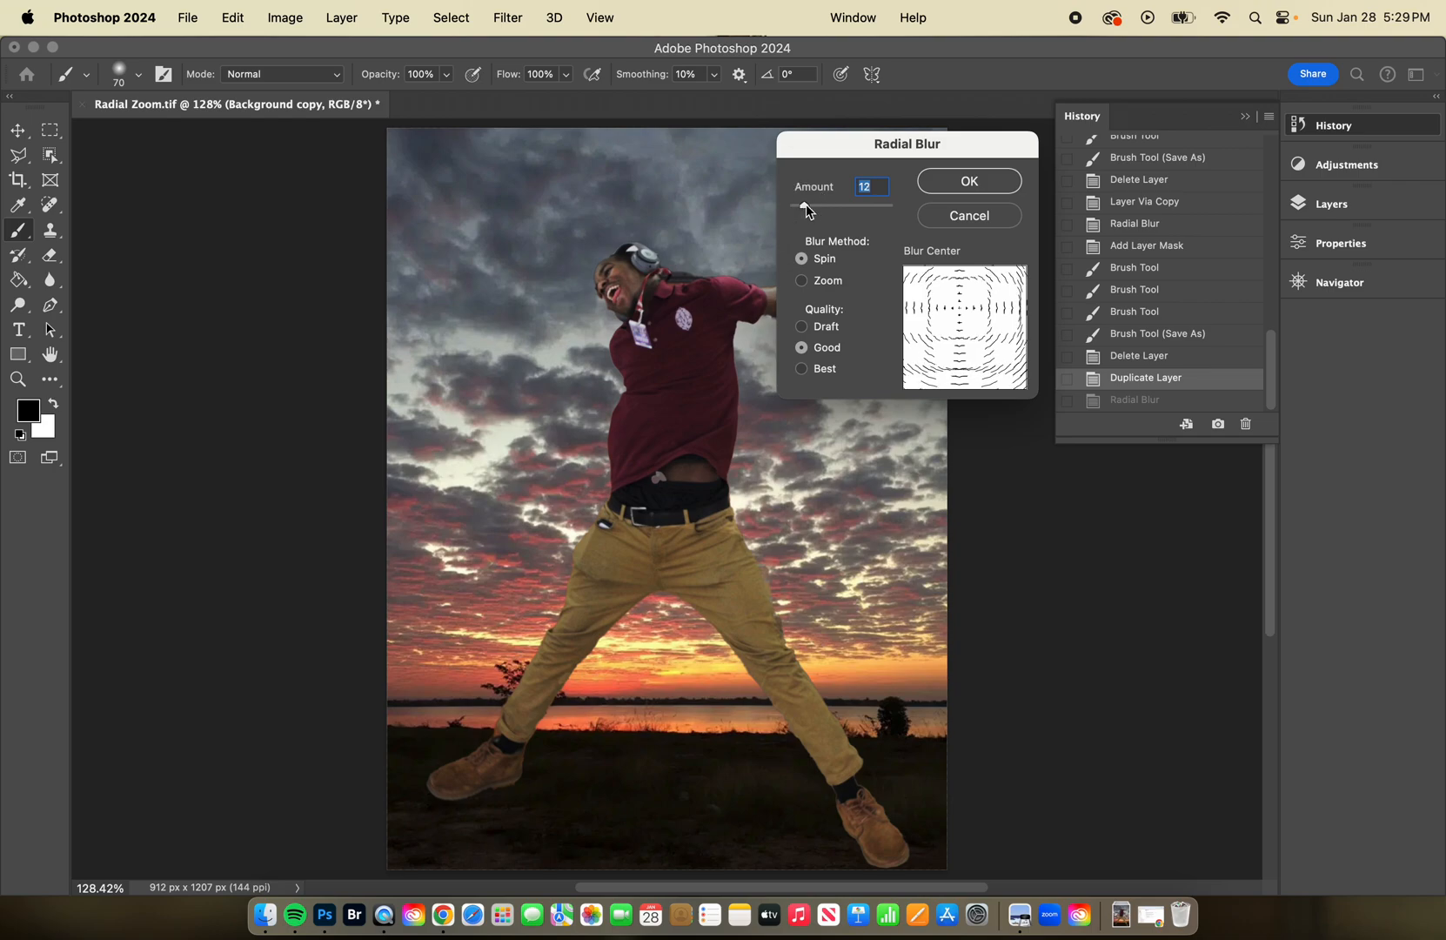
click(1008, 181)
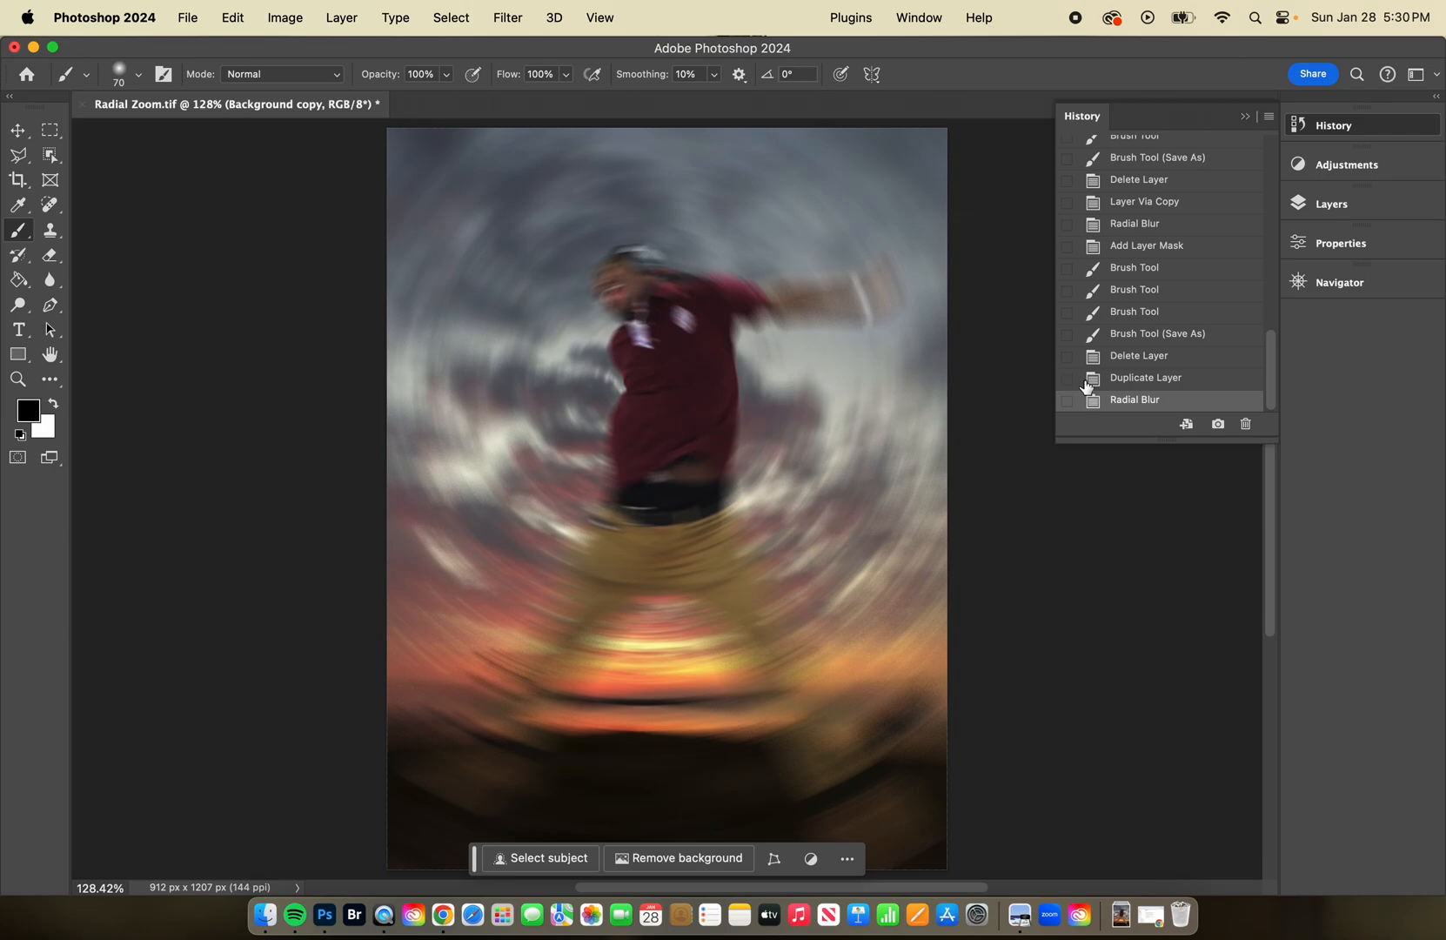
Add a layer mask to the spin-blurred layer and paint black over the jumper's face, shirt, belt and upper trousers.
click(1326, 205)
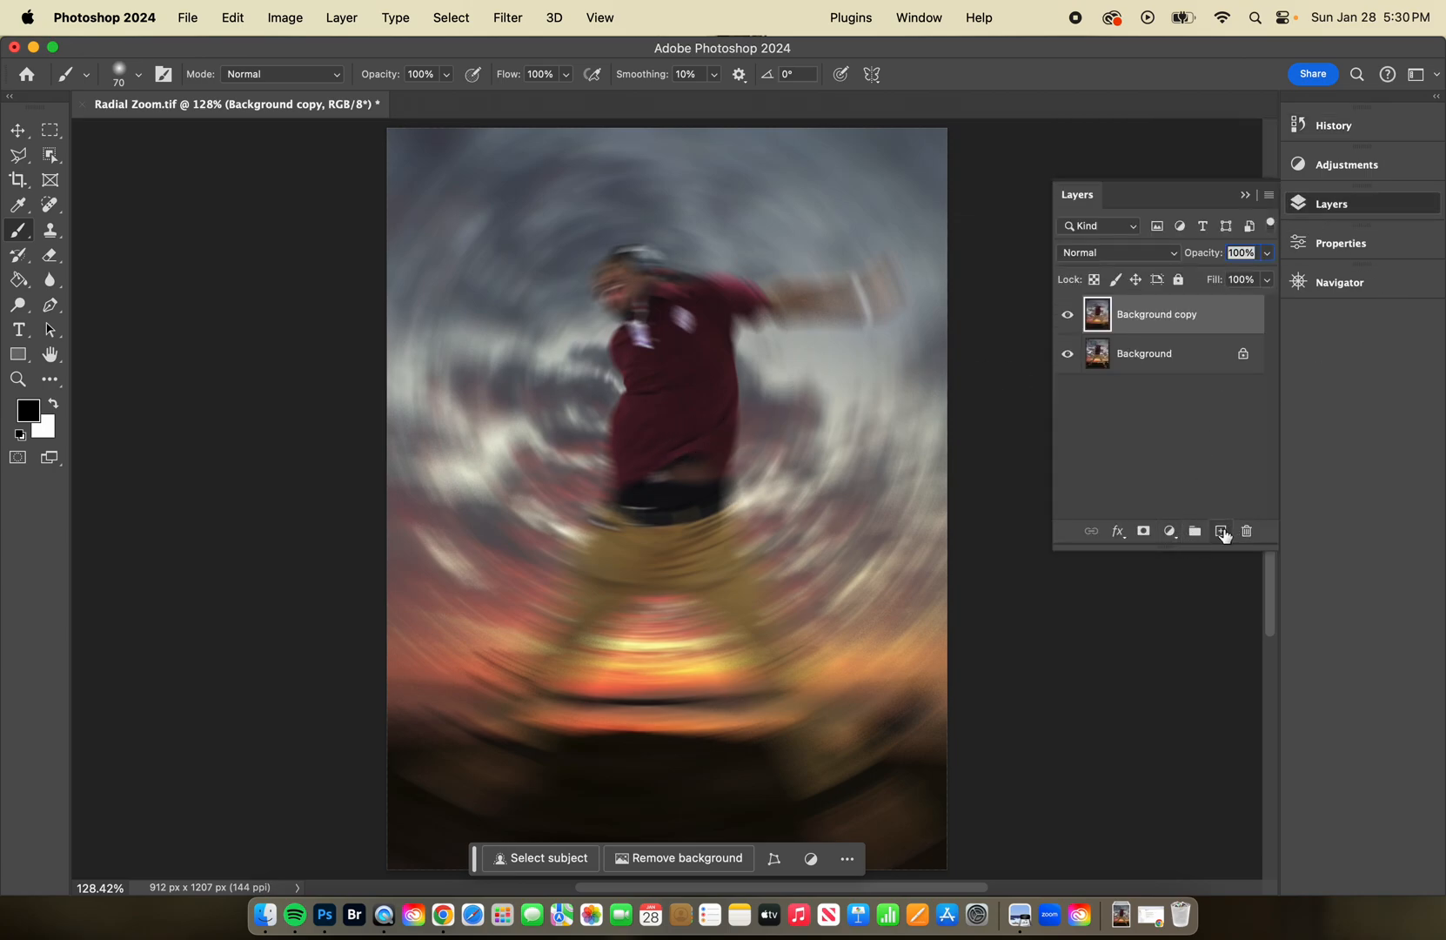
click(1143, 530)
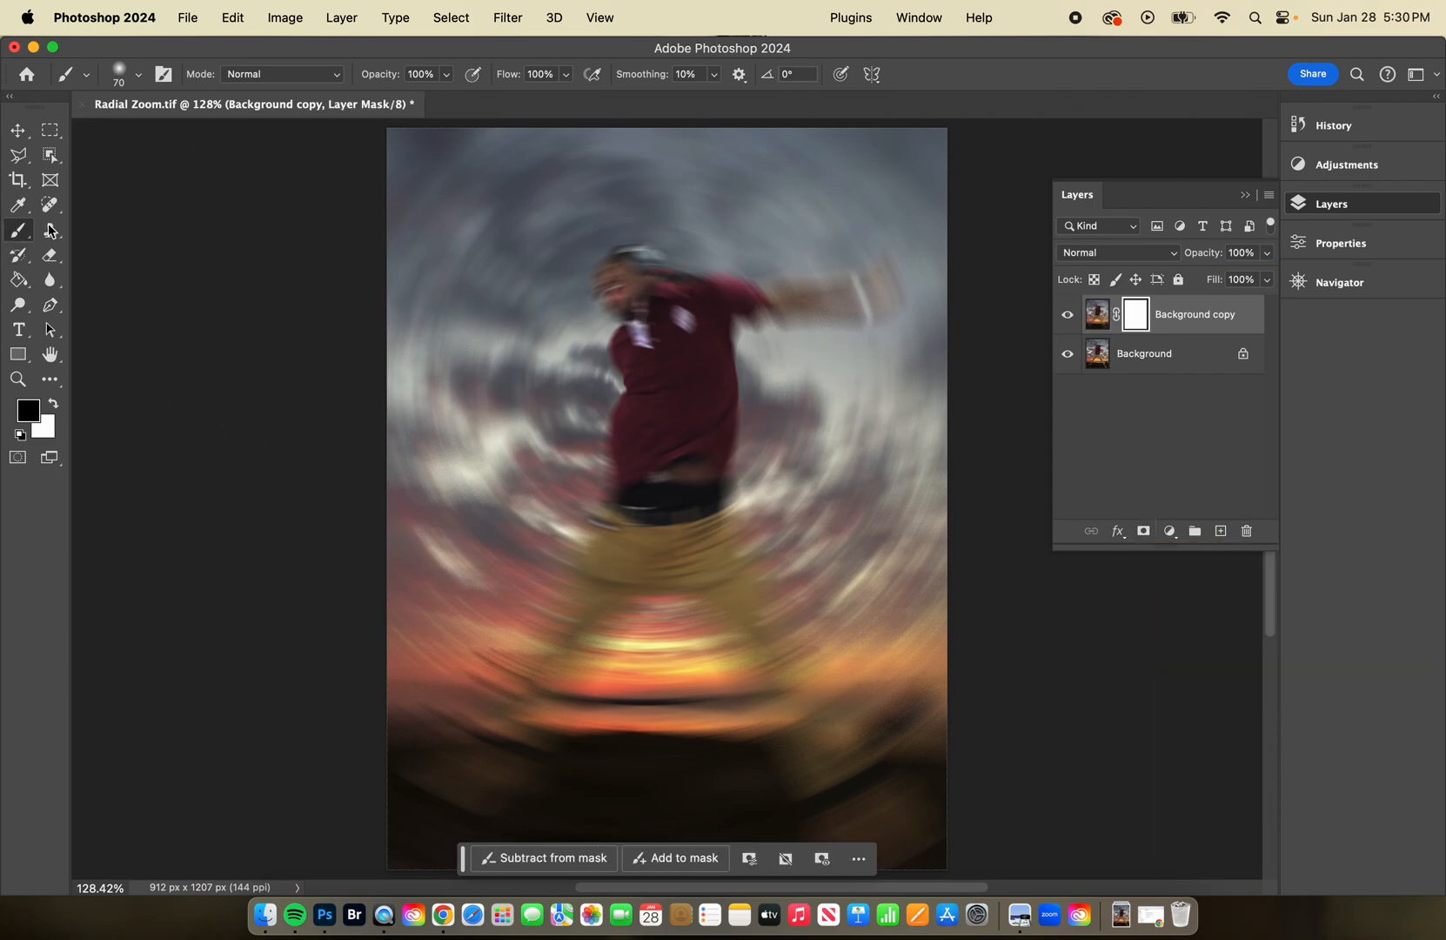
mouse_move(632, 287)
mouse_down()
mouse_move(687, 343)
mouse_move(638, 321)
mouse_move(632, 300)
mouse_move(671, 302)
mouse_move(679, 419)
mouse_move(674, 378)
mouse_move(698, 323)
mouse_move(692, 413)
mouse_move(644, 521)
mouse_move(672, 499)
mouse_move(628, 558)
mouse_move(694, 464)
mouse_move(616, 570)
mouse_move(686, 492)
mouse_move(711, 567)
mouse_move(681, 518)
mouse_move(654, 527)
mouse_move(629, 583)
mouse_move(612, 570)
mouse_move(627, 518)
mouse_move(592, 592)
mouse_move(661, 493)
mouse_move(746, 616)
mouse_up()
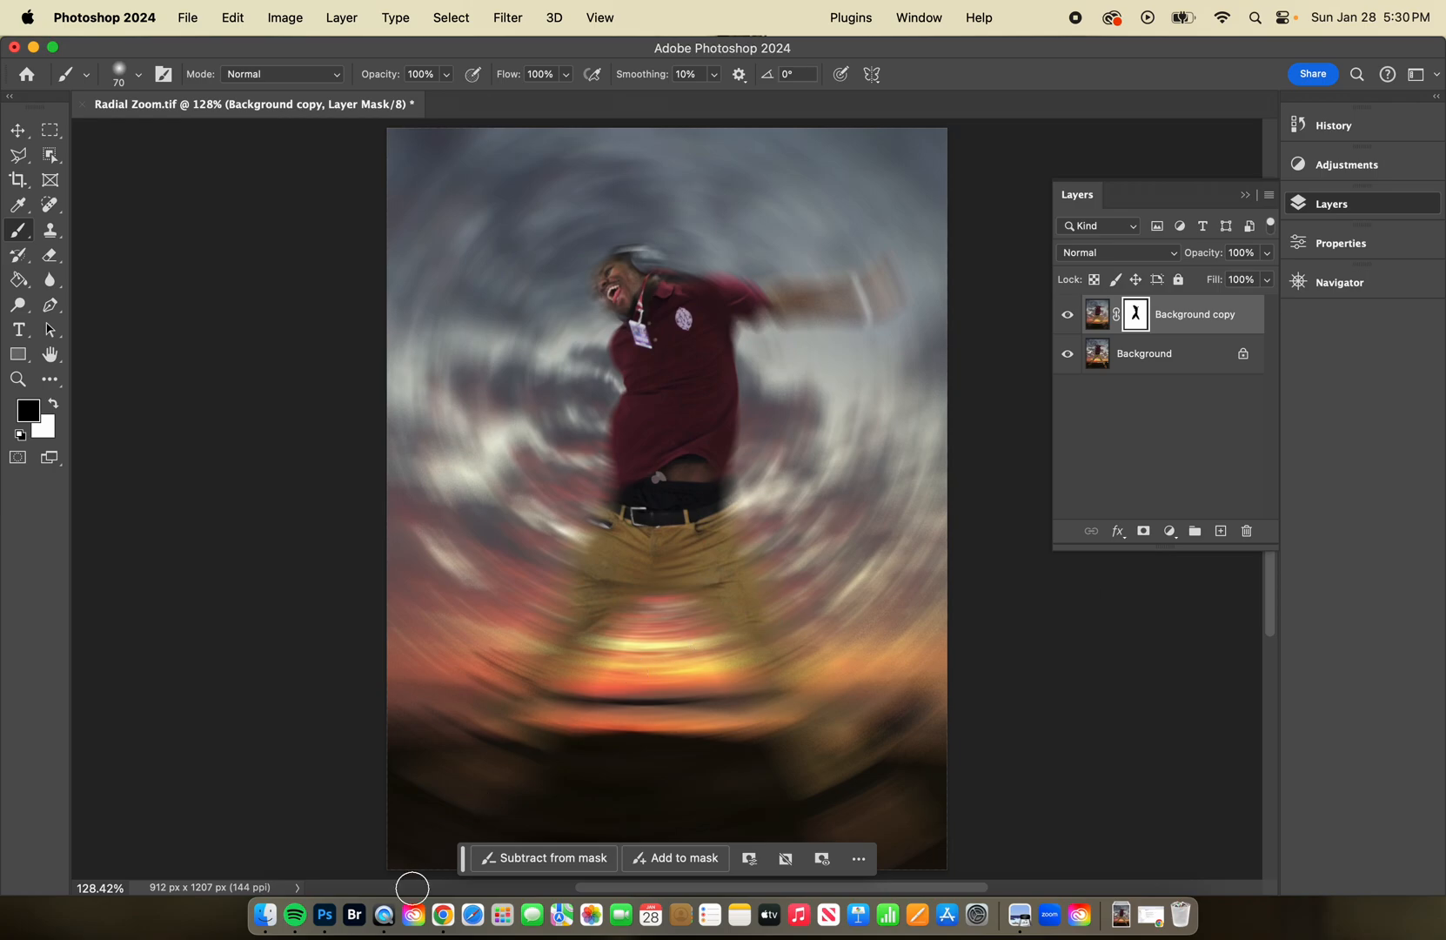
Save the image as the TIFF Radial Spin in the Blurring Effects folder, with no image compression and RLE layer compression.
click(187, 17)
click(217, 241)
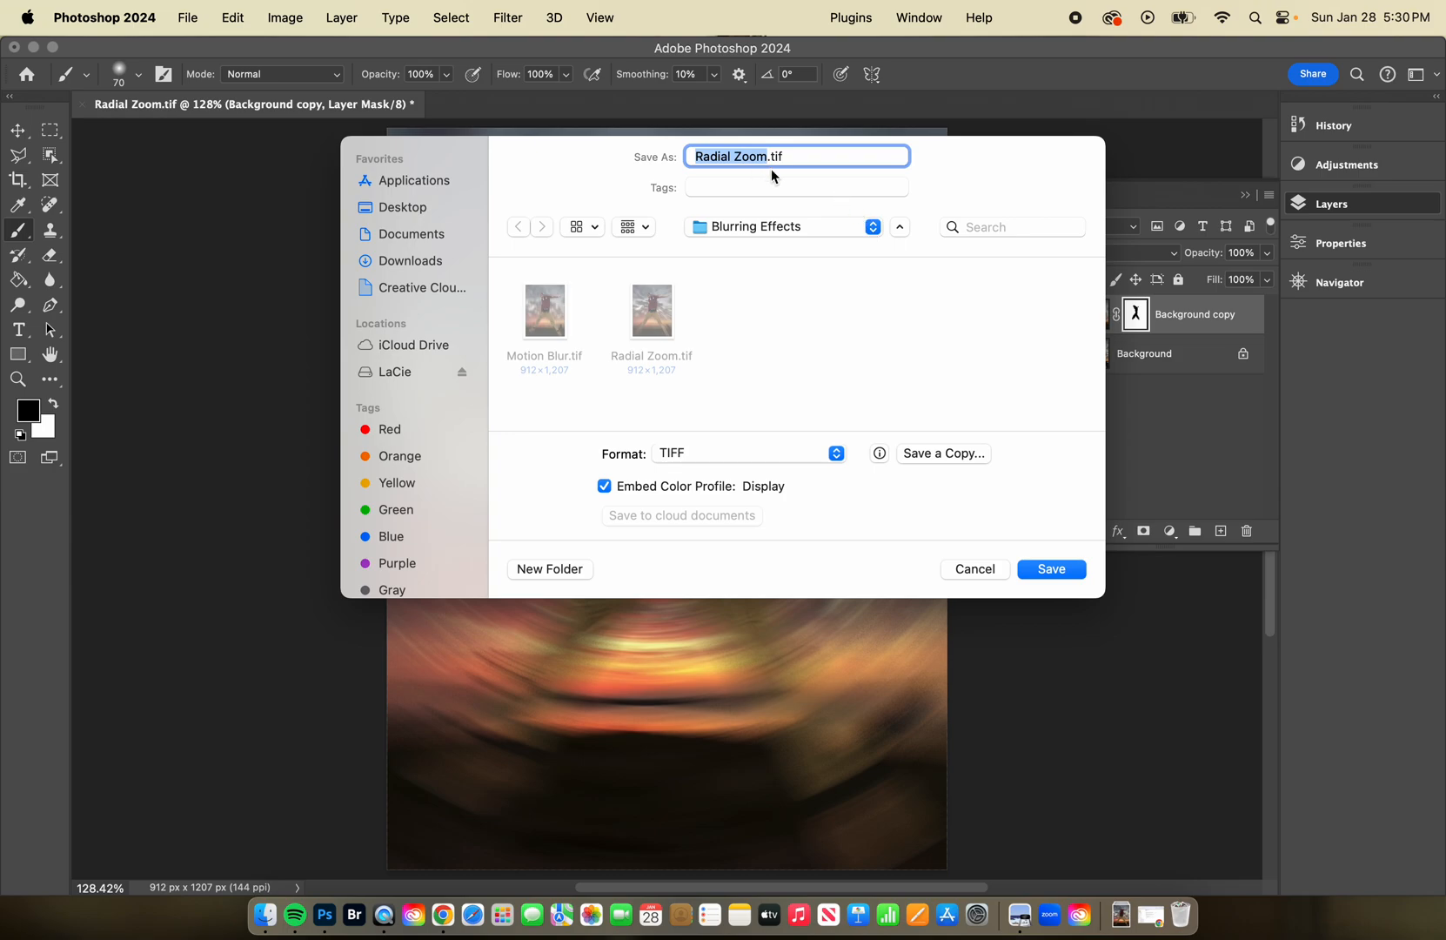
key(Right)
key(BackSpace)
key(BackSpace)
key(BackSpace)
key(BackSpace)
text(Spin)
click(1071, 573)
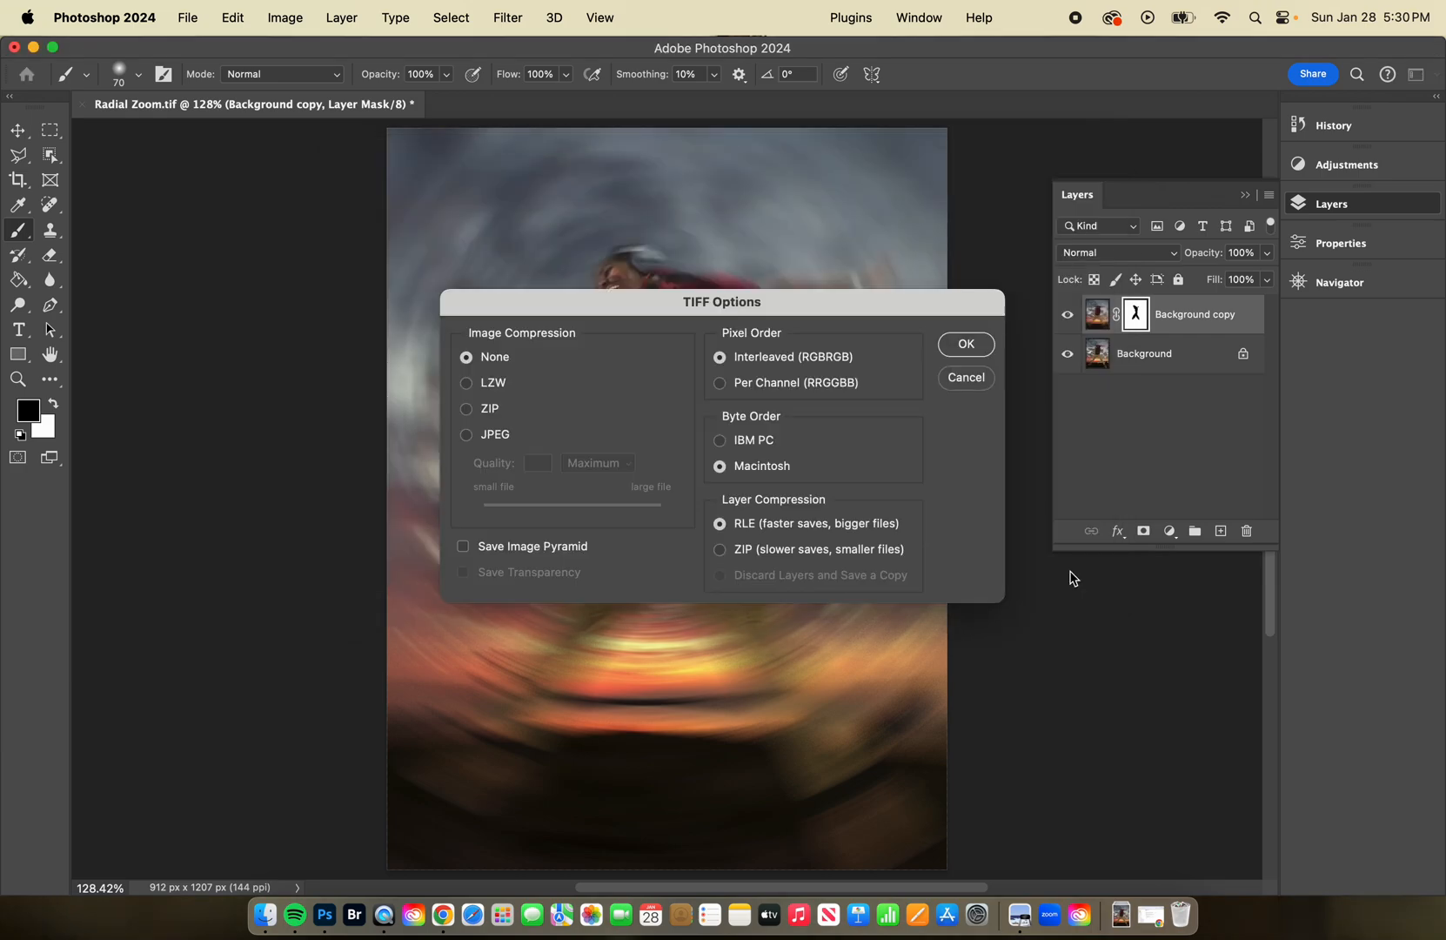
click(966, 345)
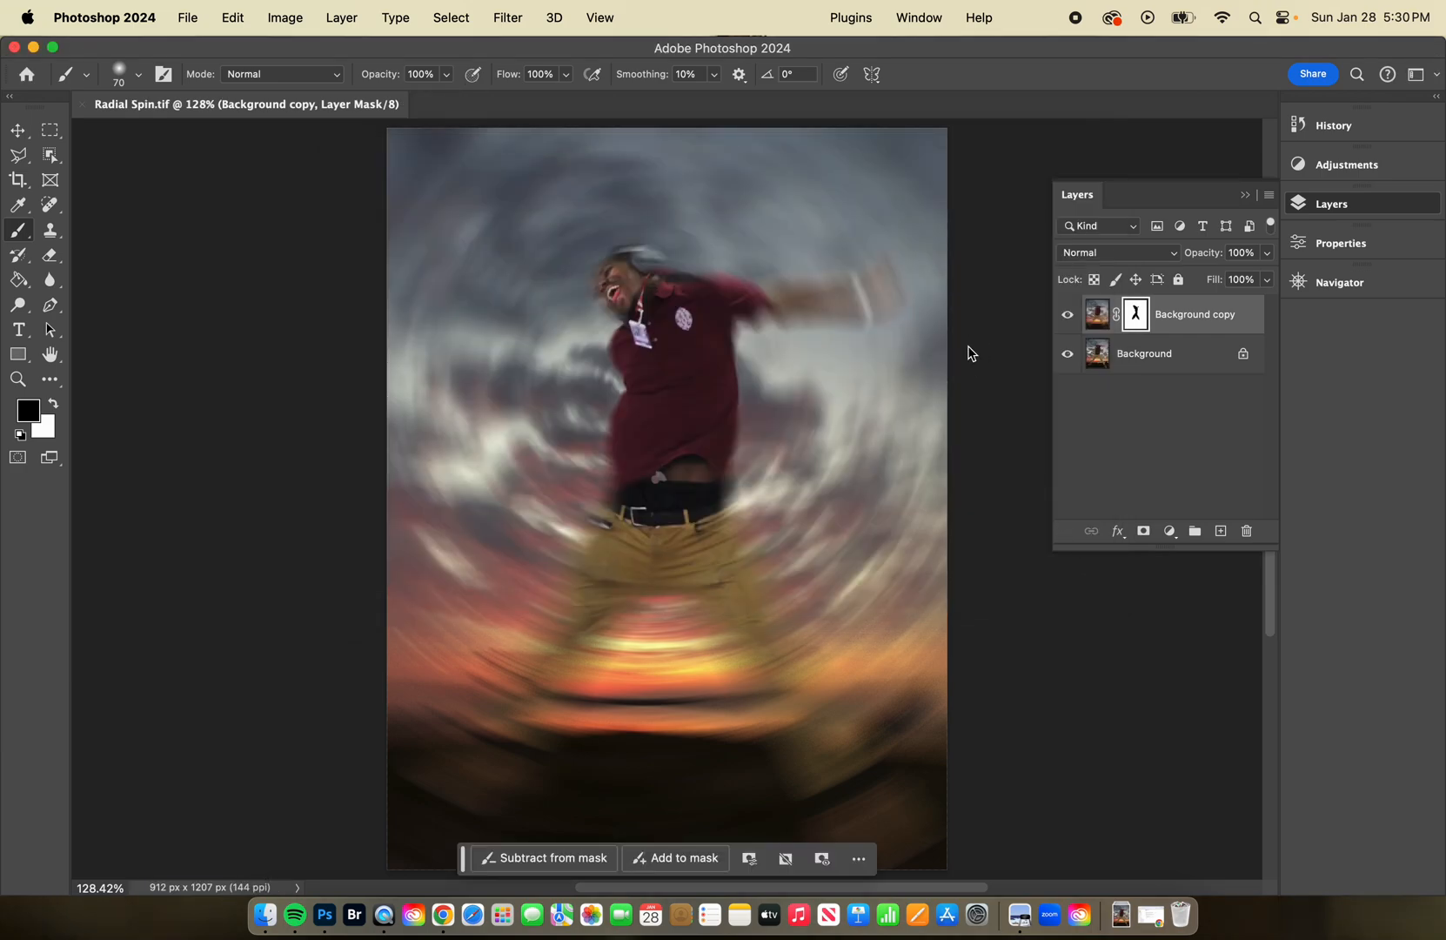